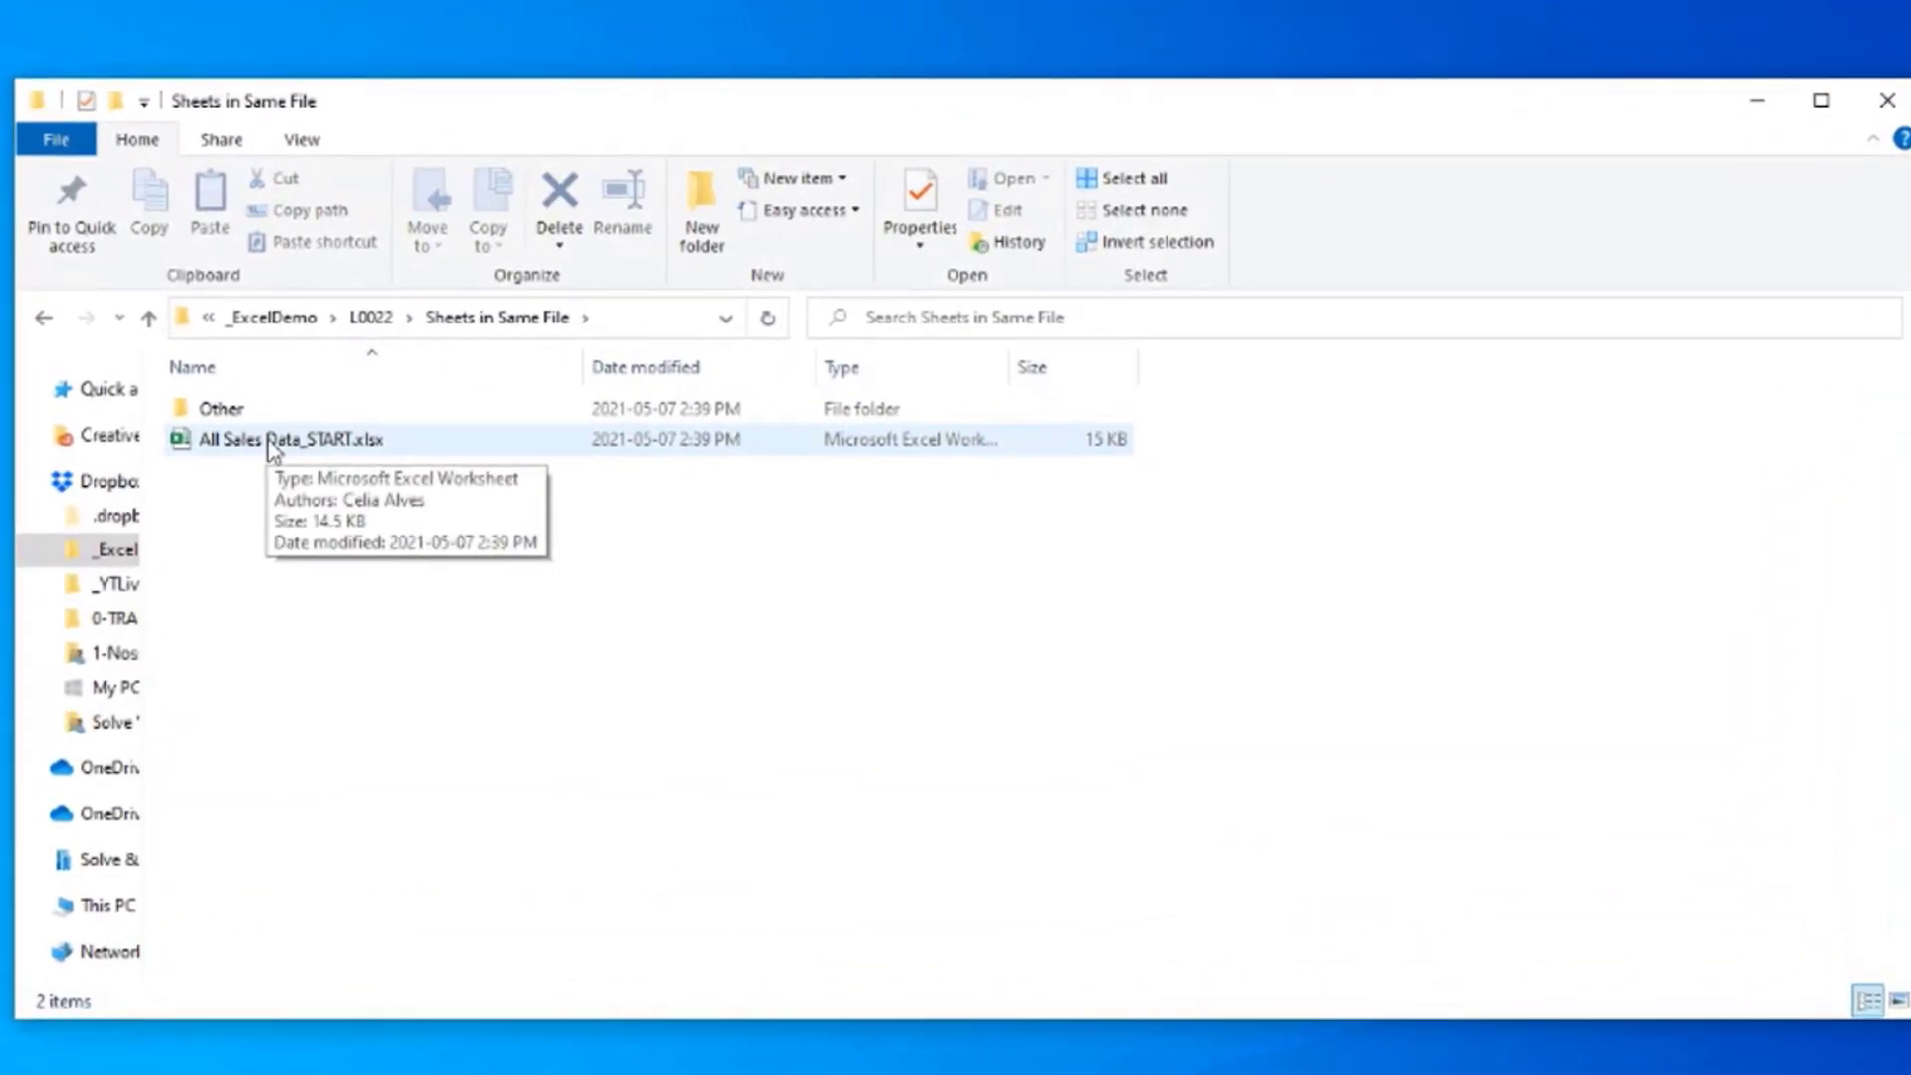
# Open All Sales Data_START.xlsx from the Sheets in Same File folder in Excel.
pyautogui.doubleClick(271, 445)
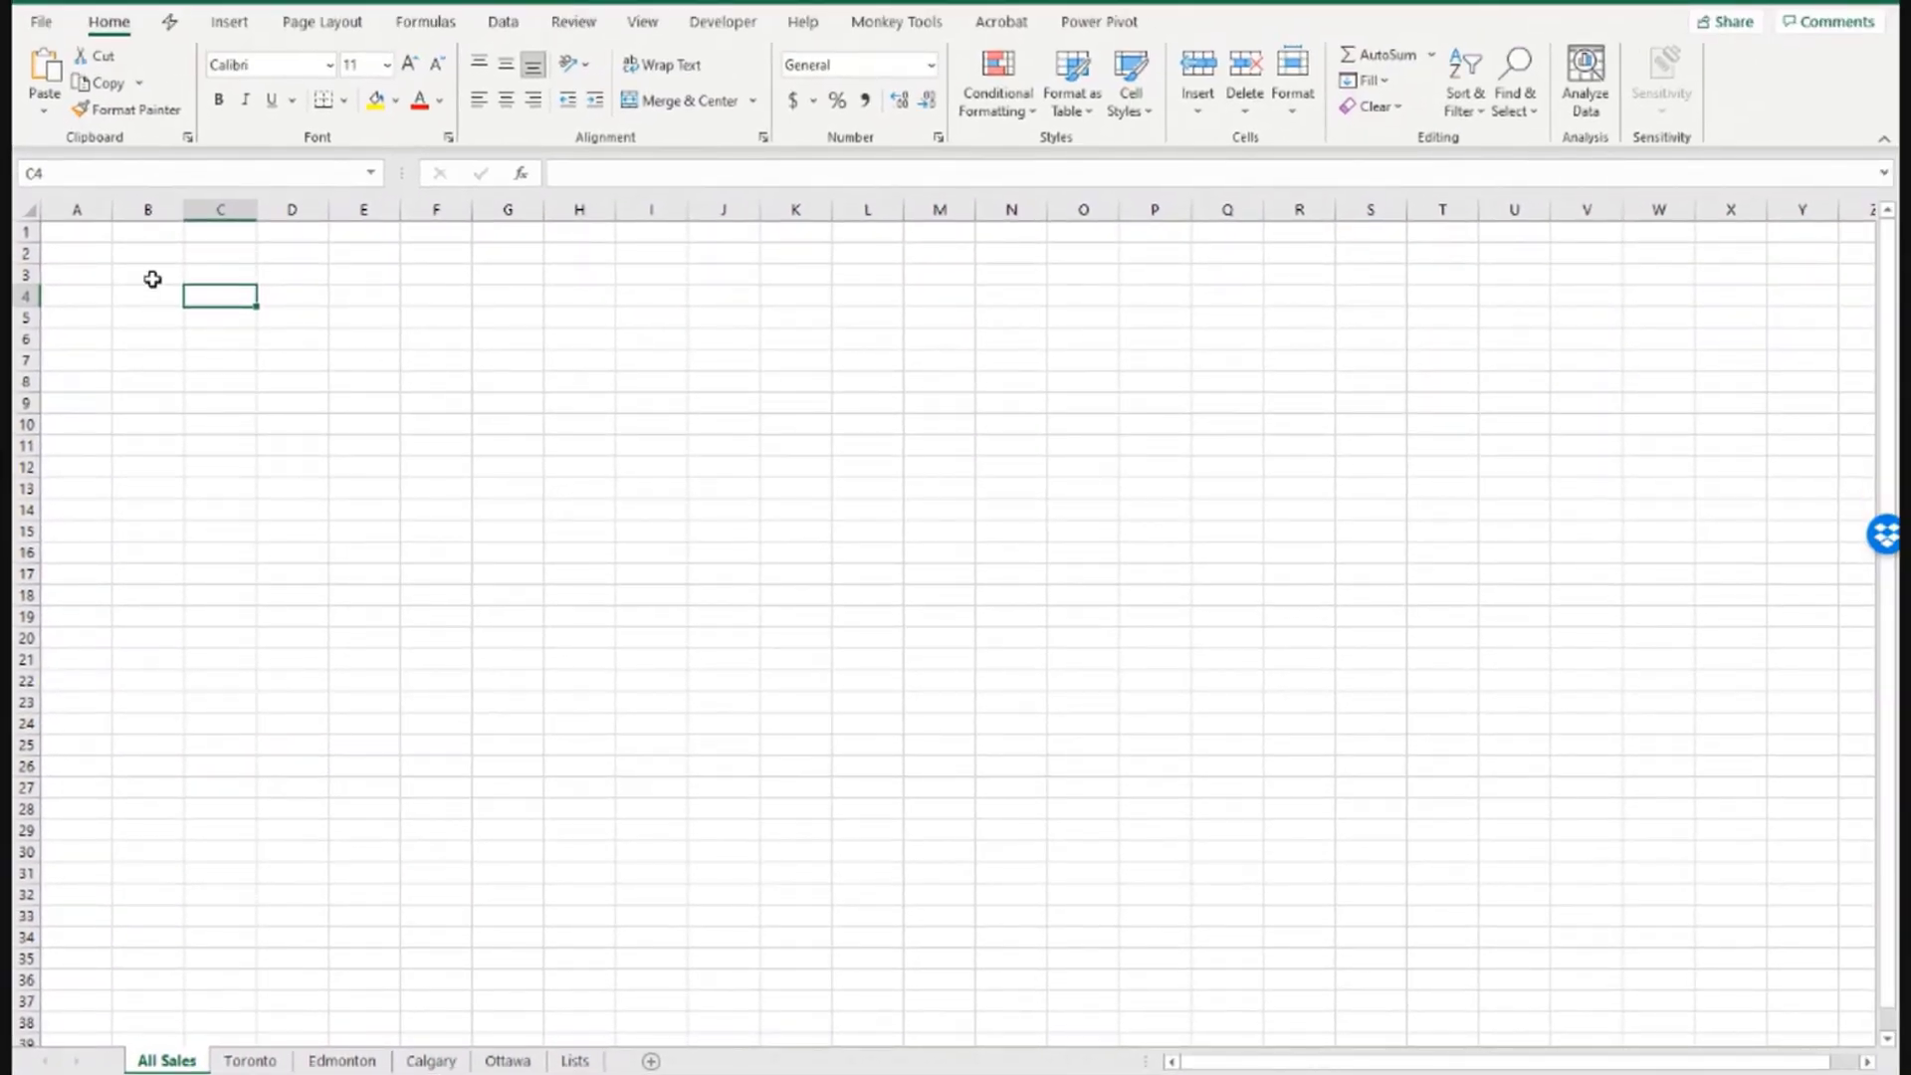
pyautogui.moveTo(161, 233); pyautogui.dragTo(646, 977)
pyautogui.click(428, 418)
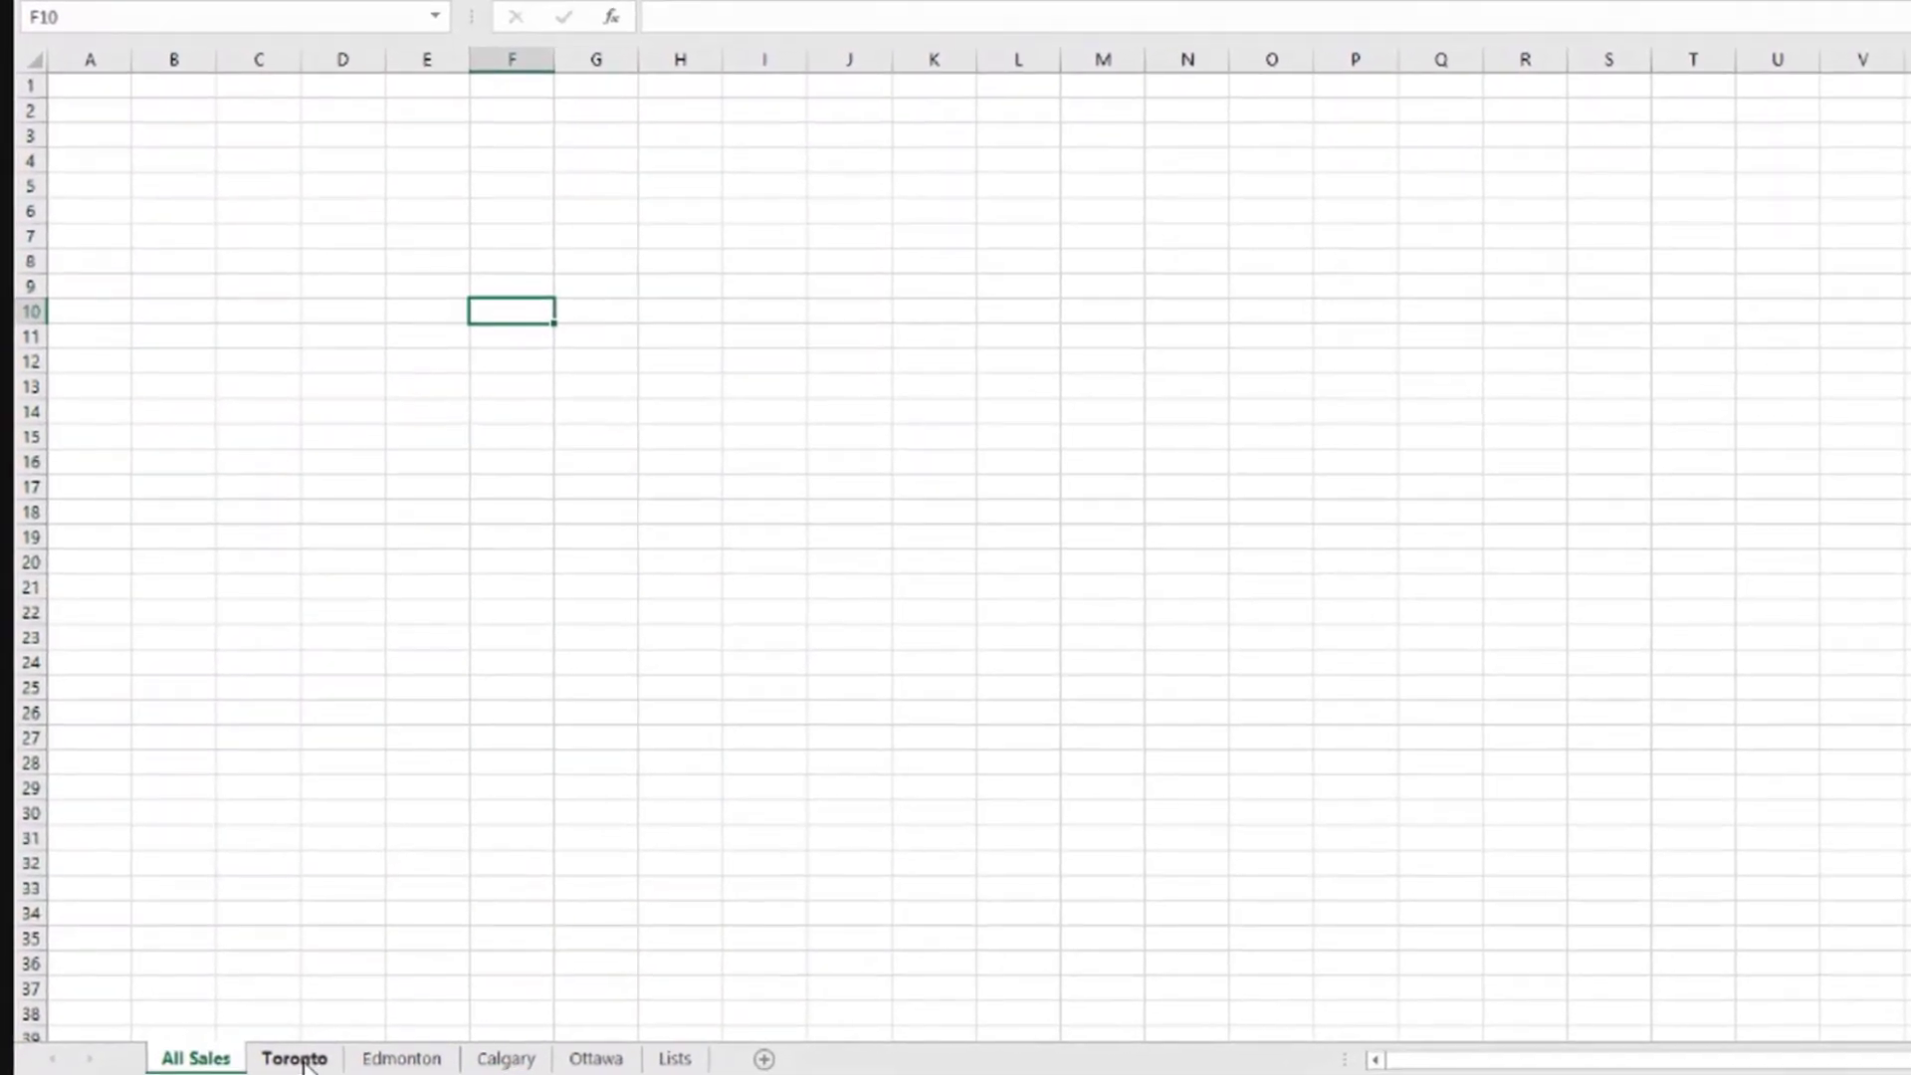
pyautogui.click(261, 1061)
pyautogui.click(435, 1065)
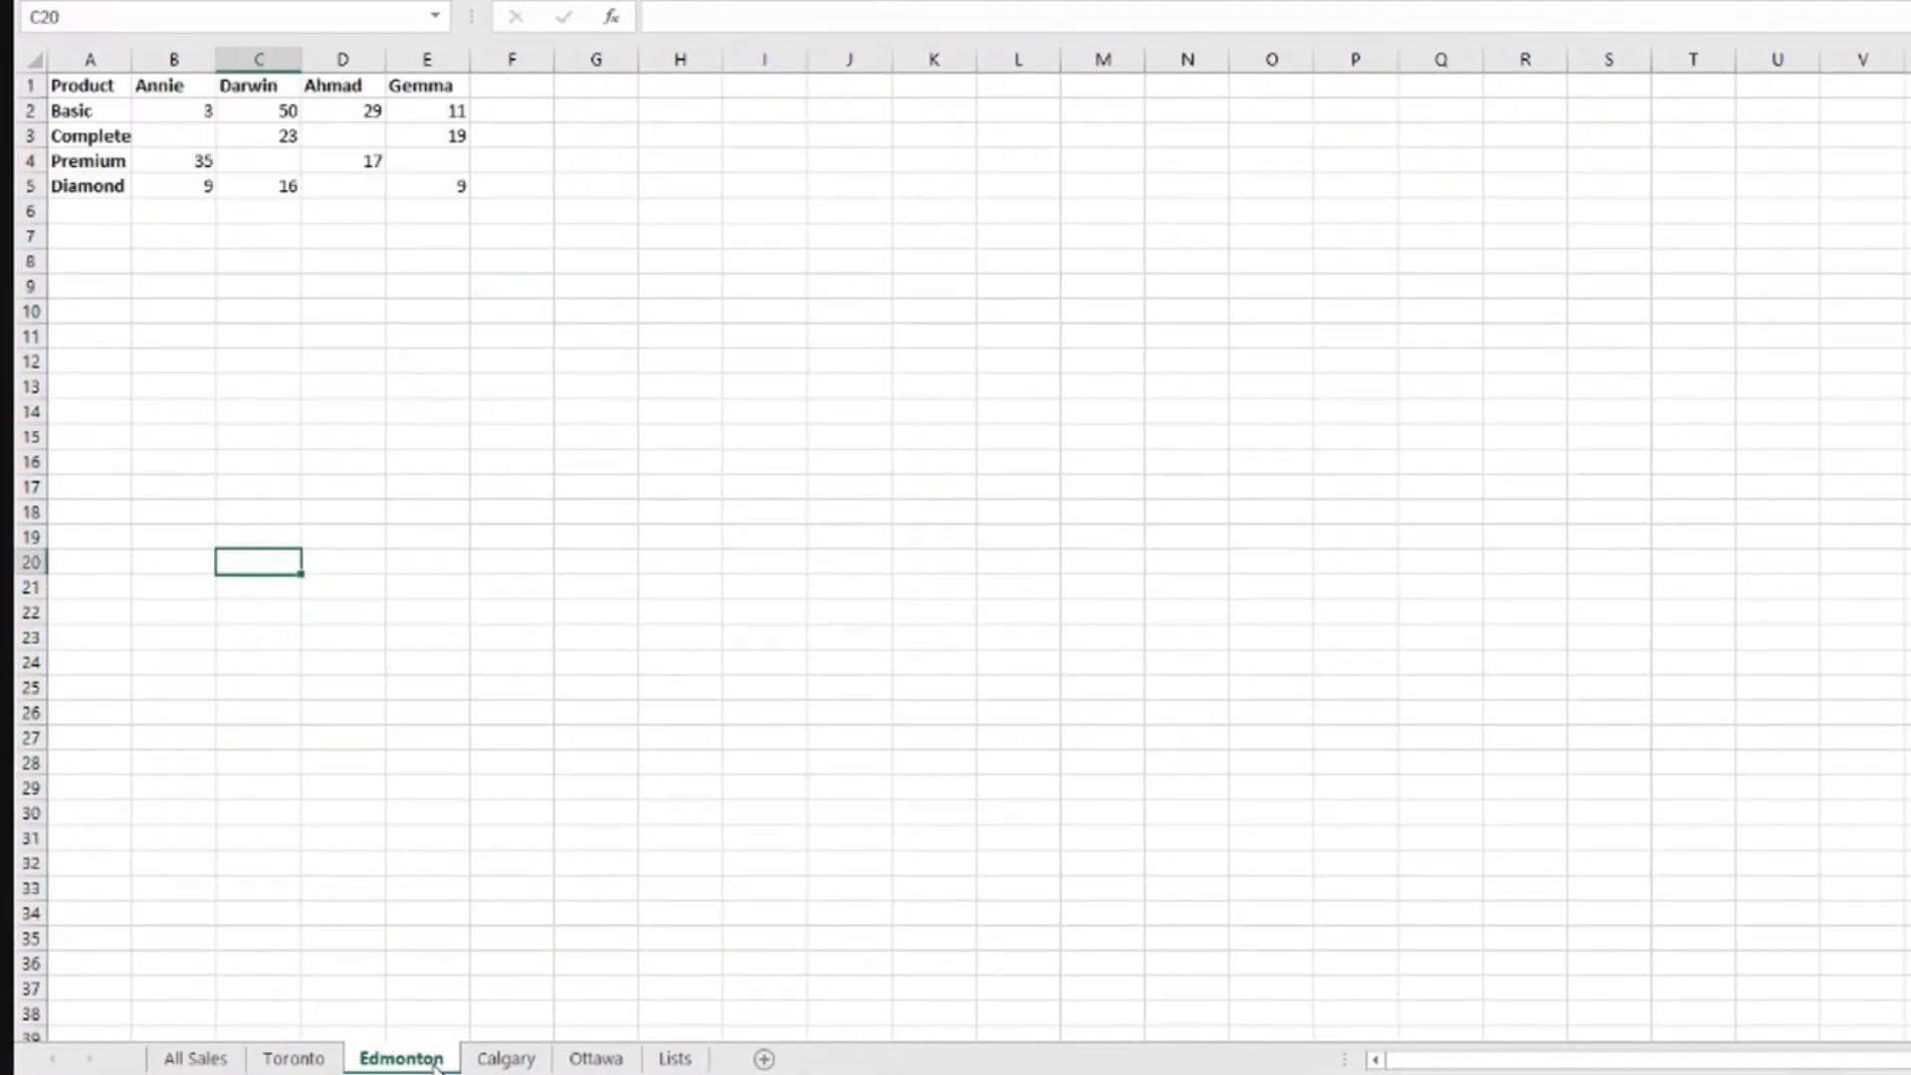
pyautogui.click(491, 1067)
pyautogui.click(574, 1067)
pyautogui.click(401, 1058)
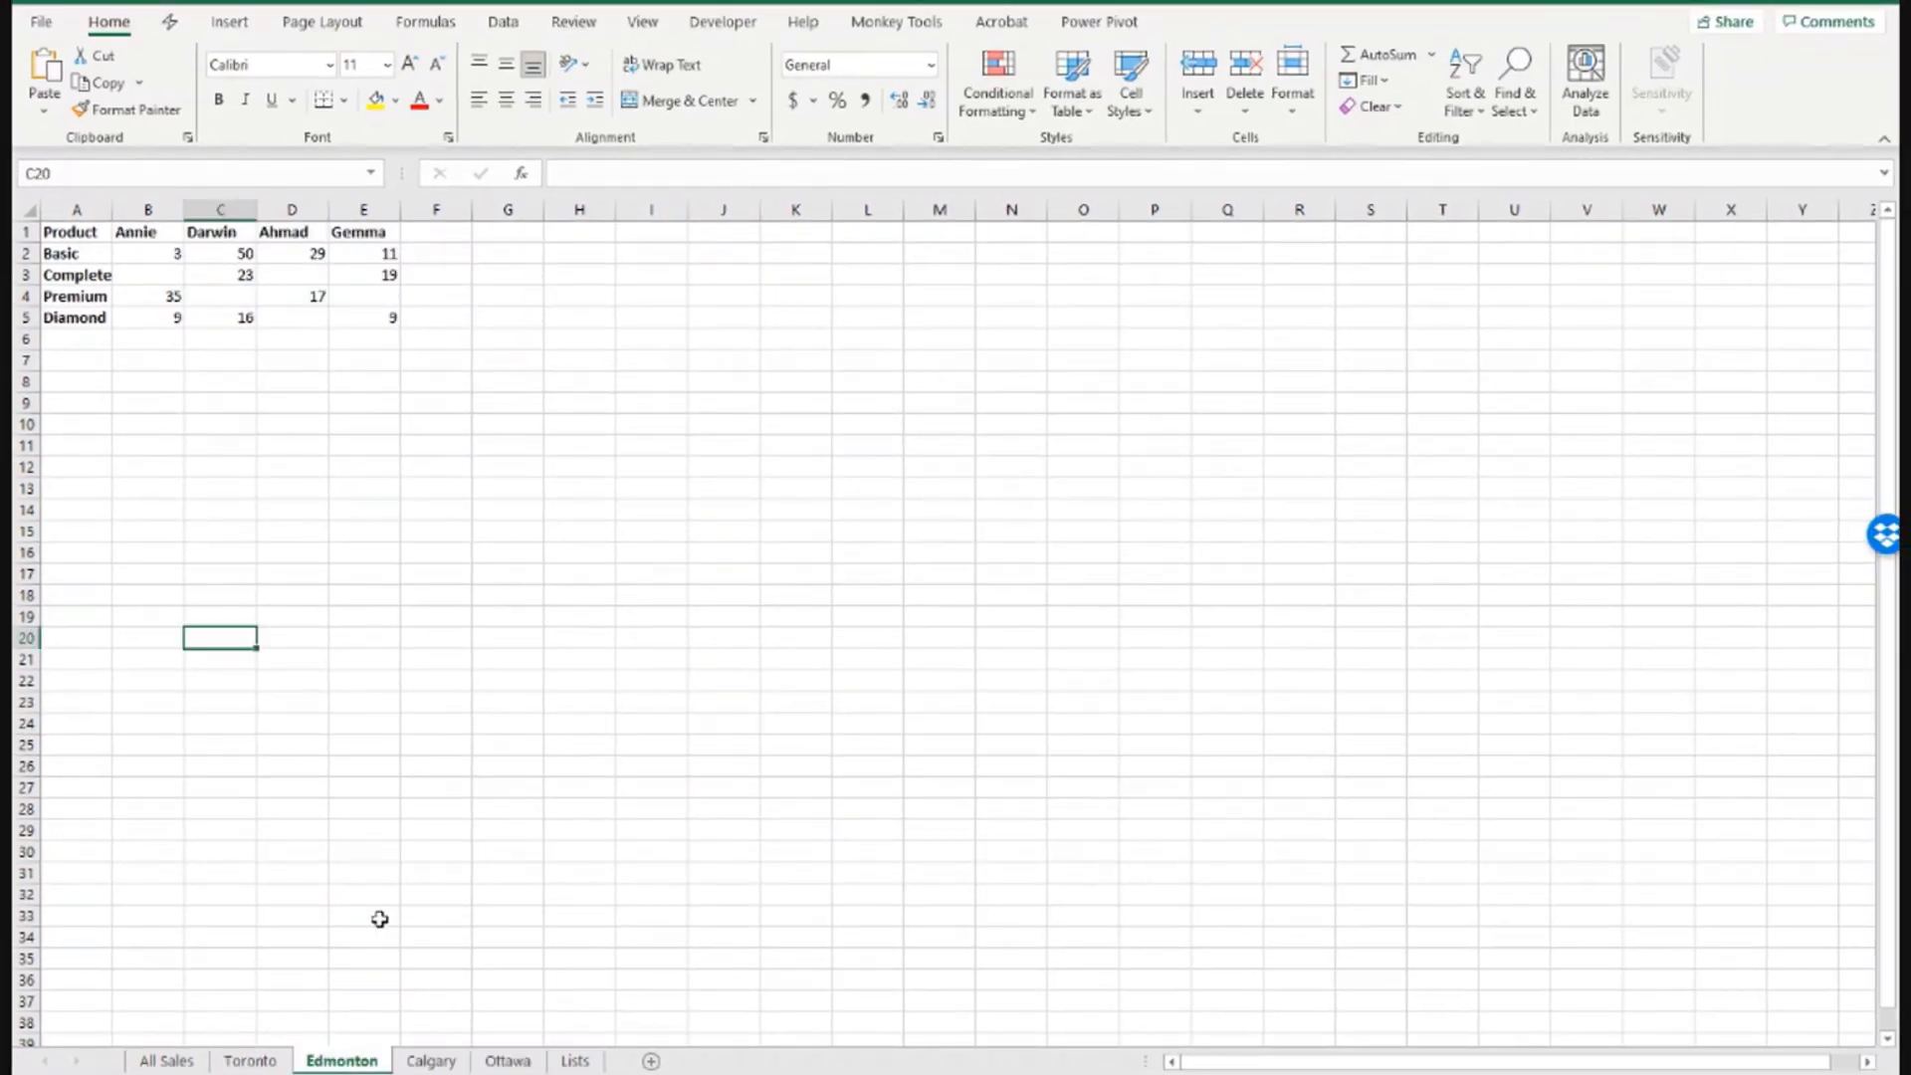
pyautogui.scroll(2, 445, 892)
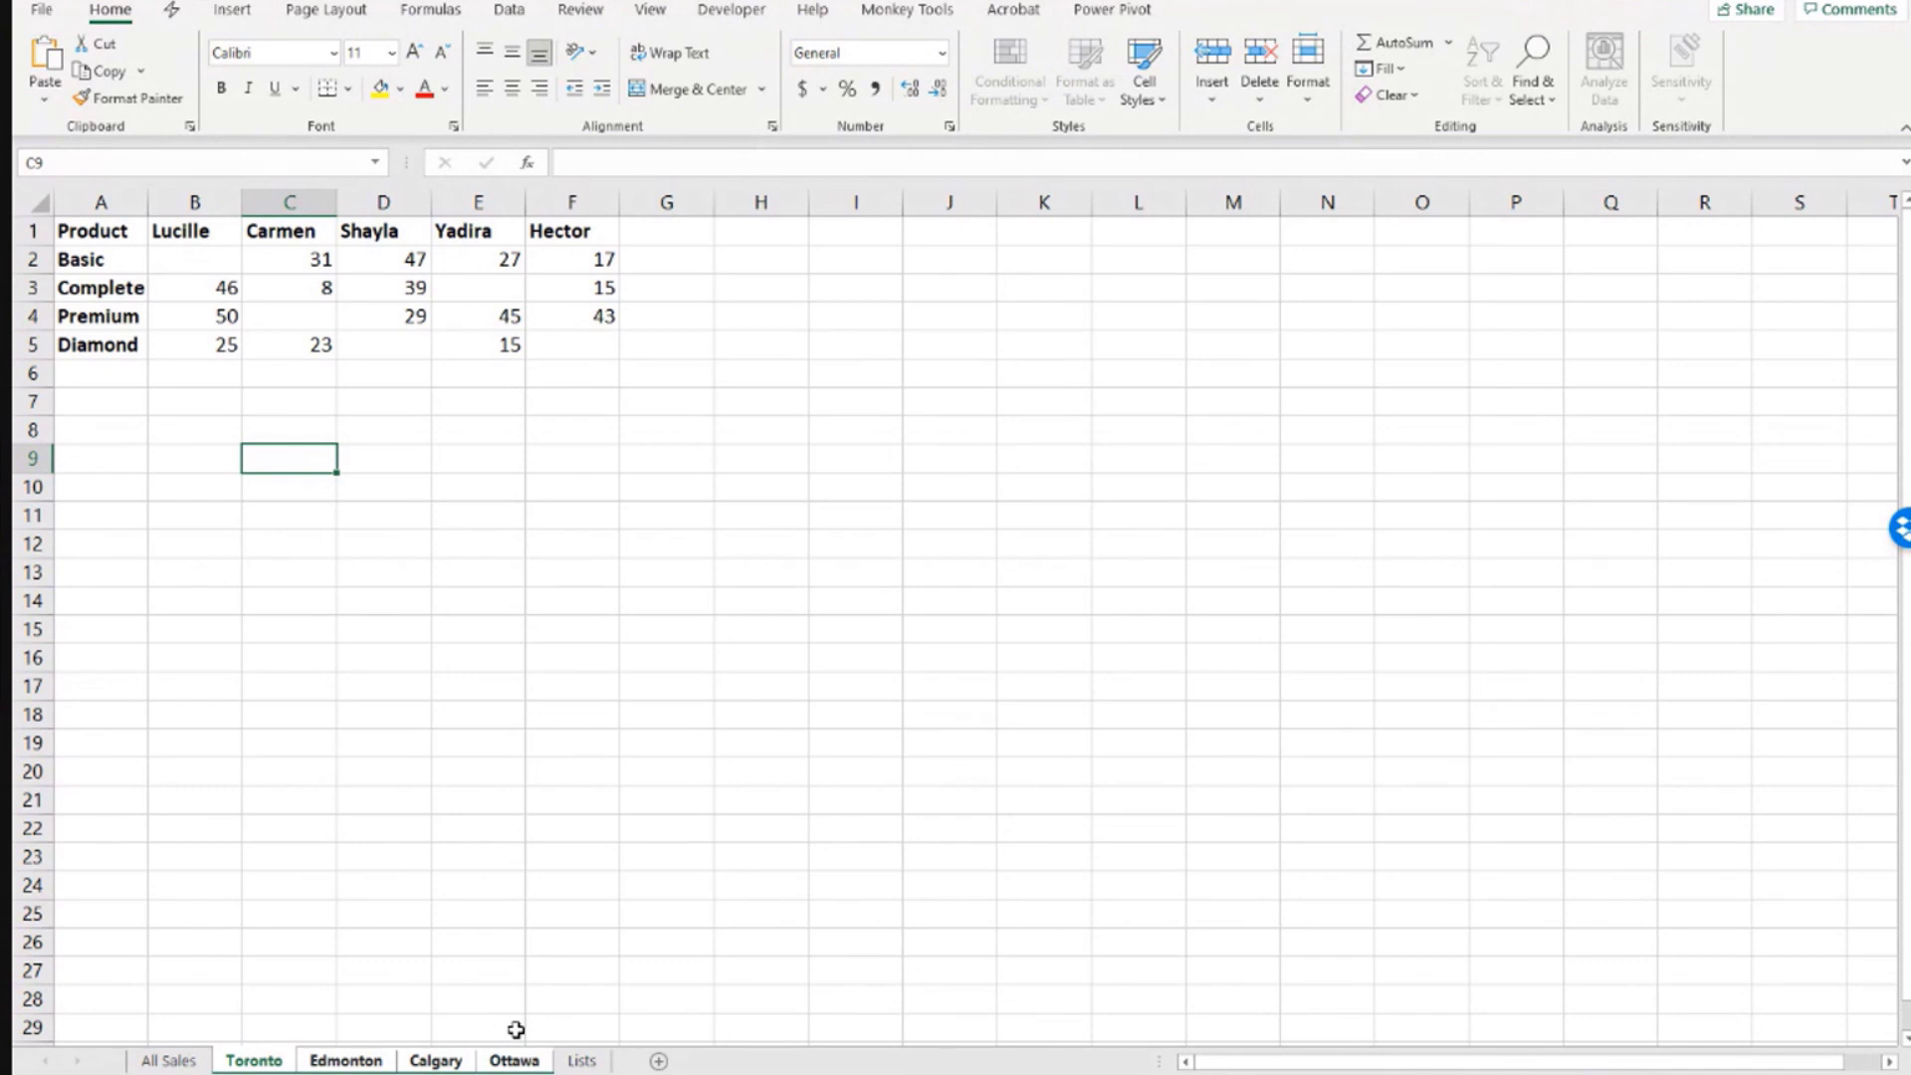
pyautogui.click(551, 881)
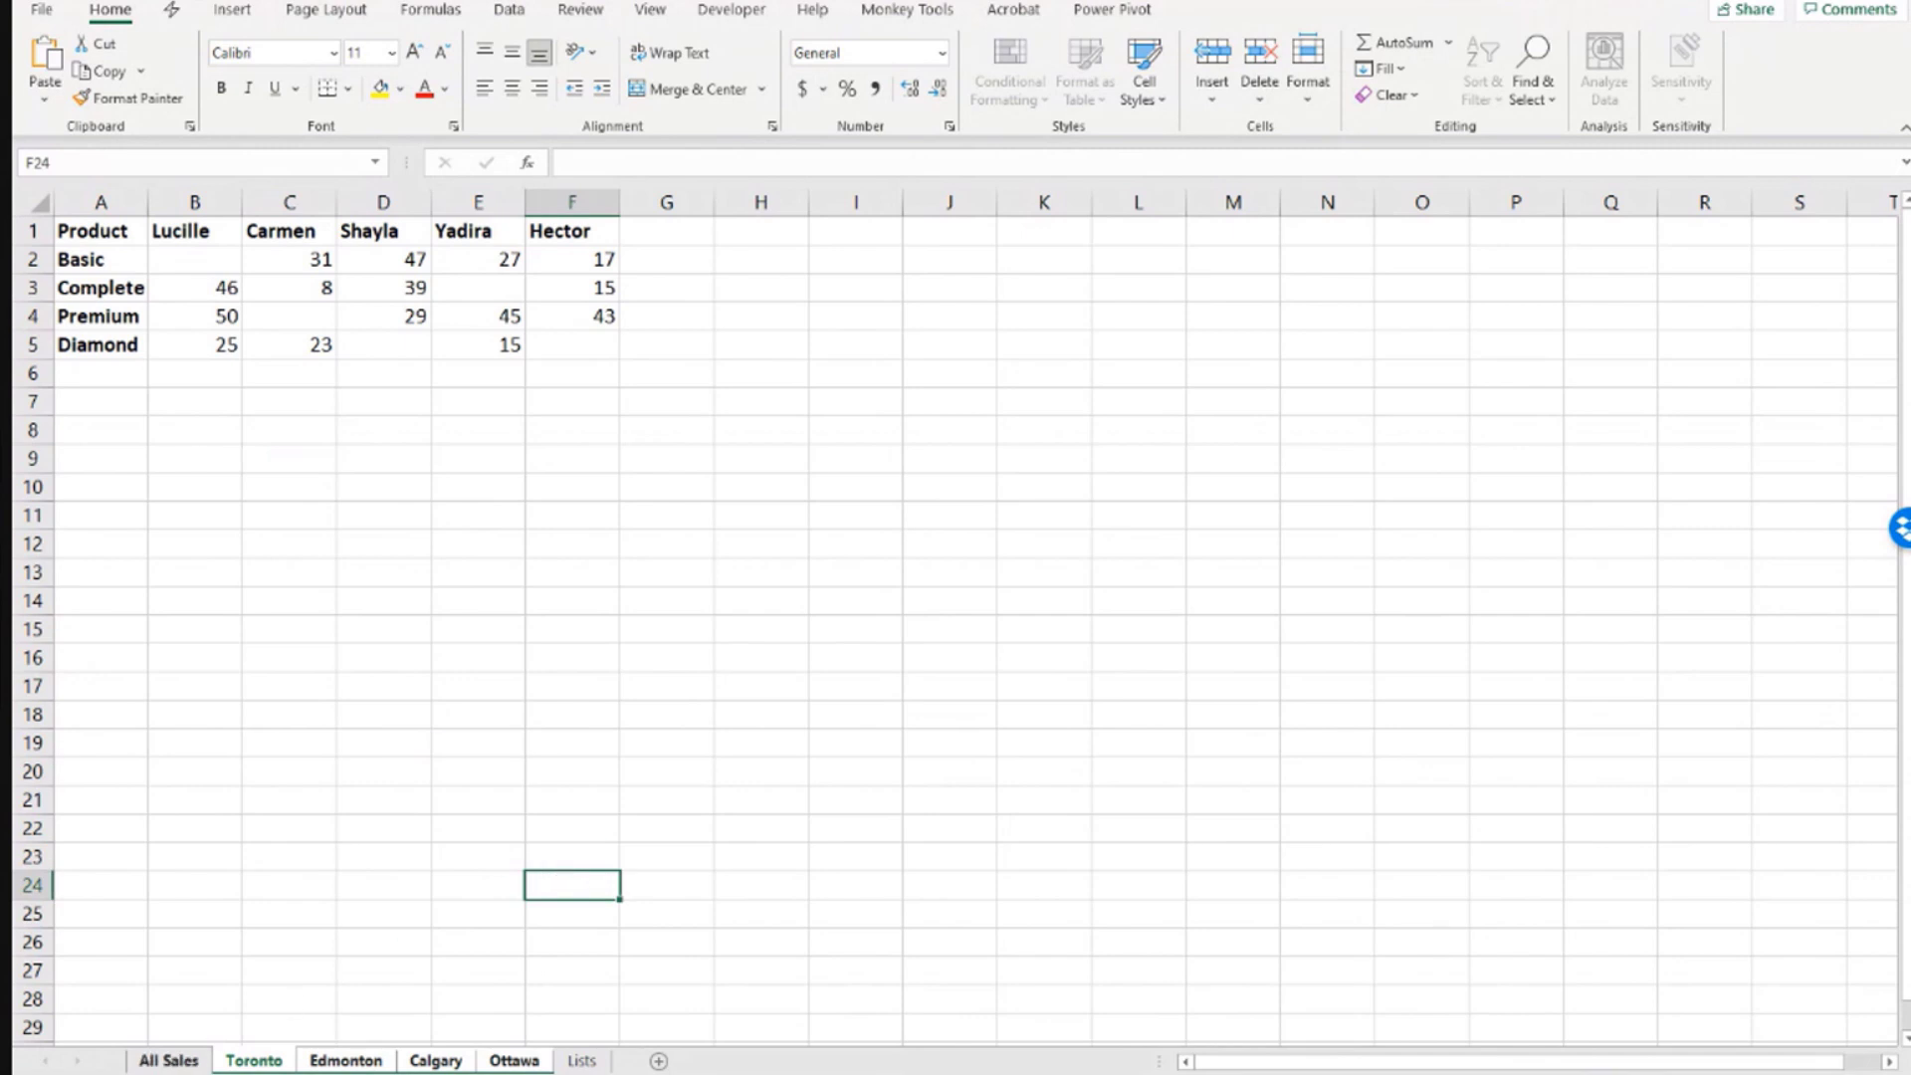
pyautogui.click(169, 1060)
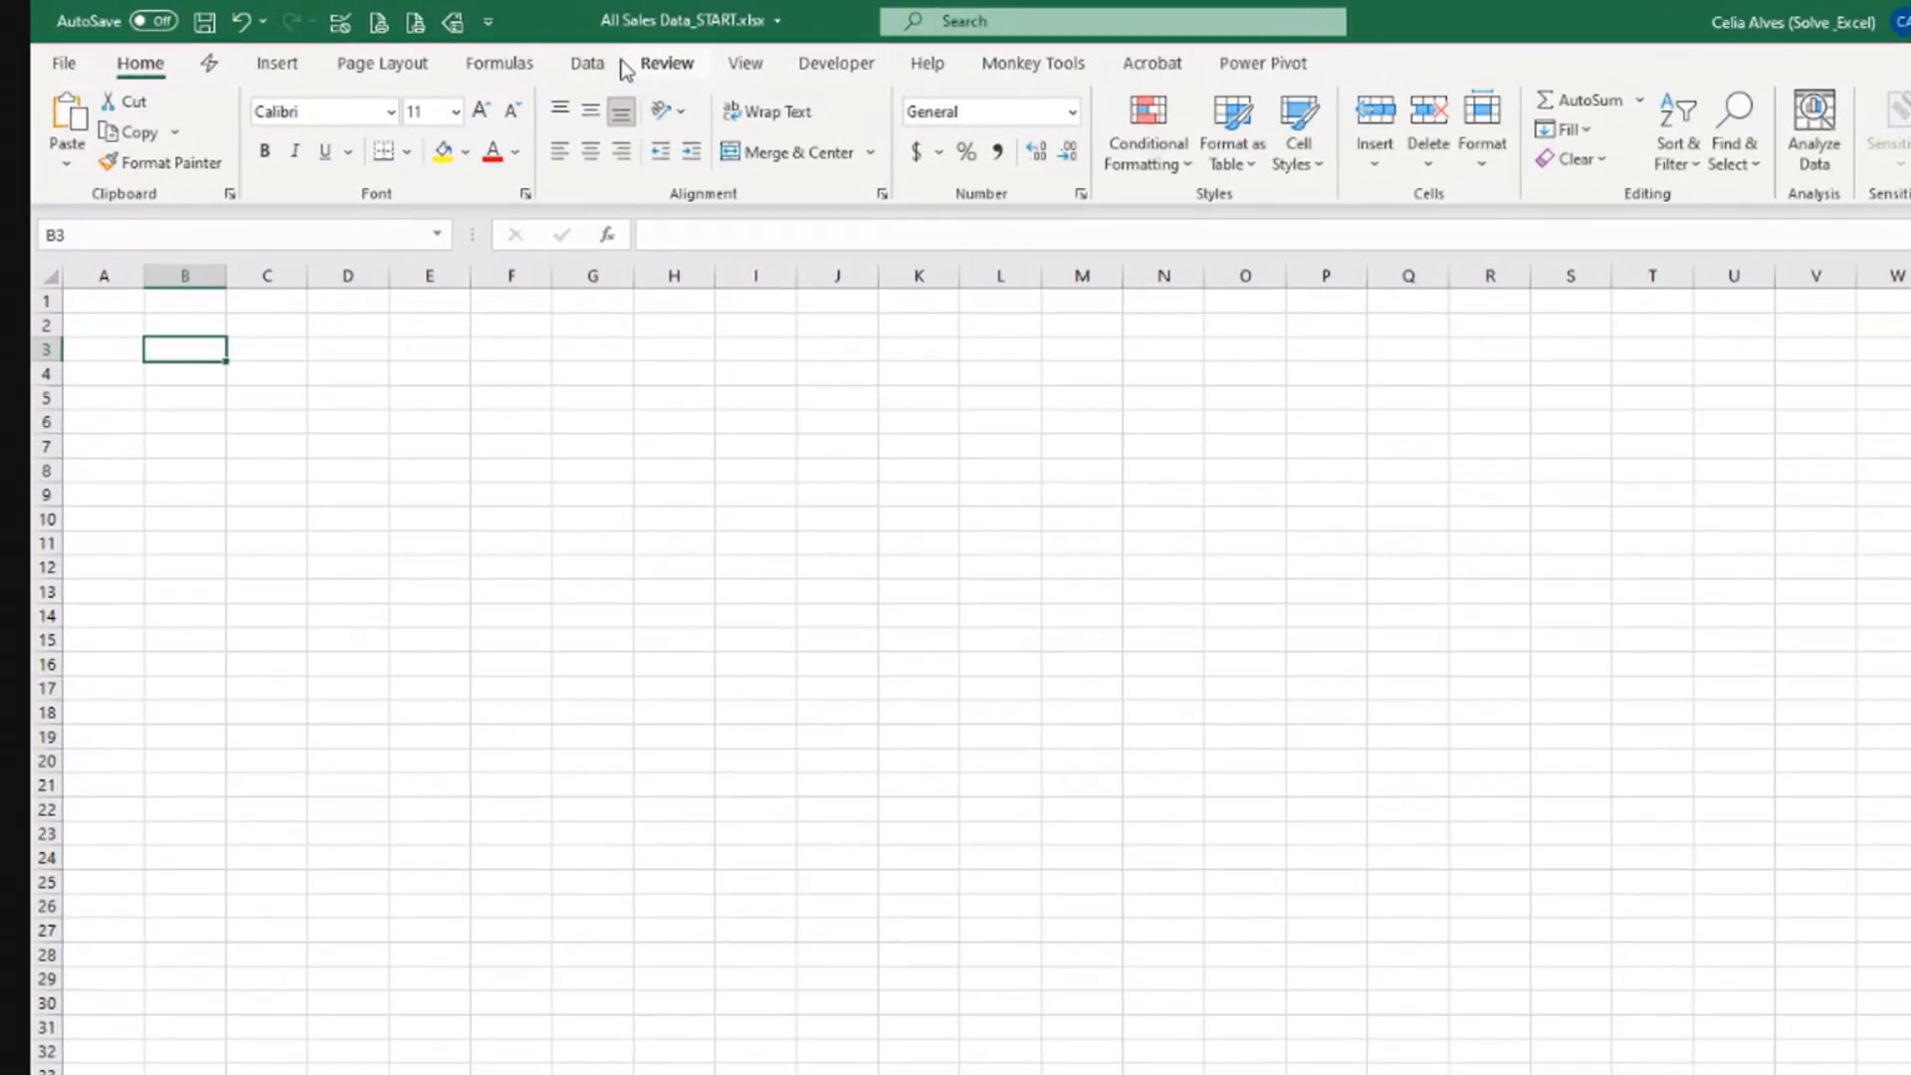
# Browse the Data tab's Get Data source list, then switch to the Toronto sheet.
pyautogui.click(518, 54)
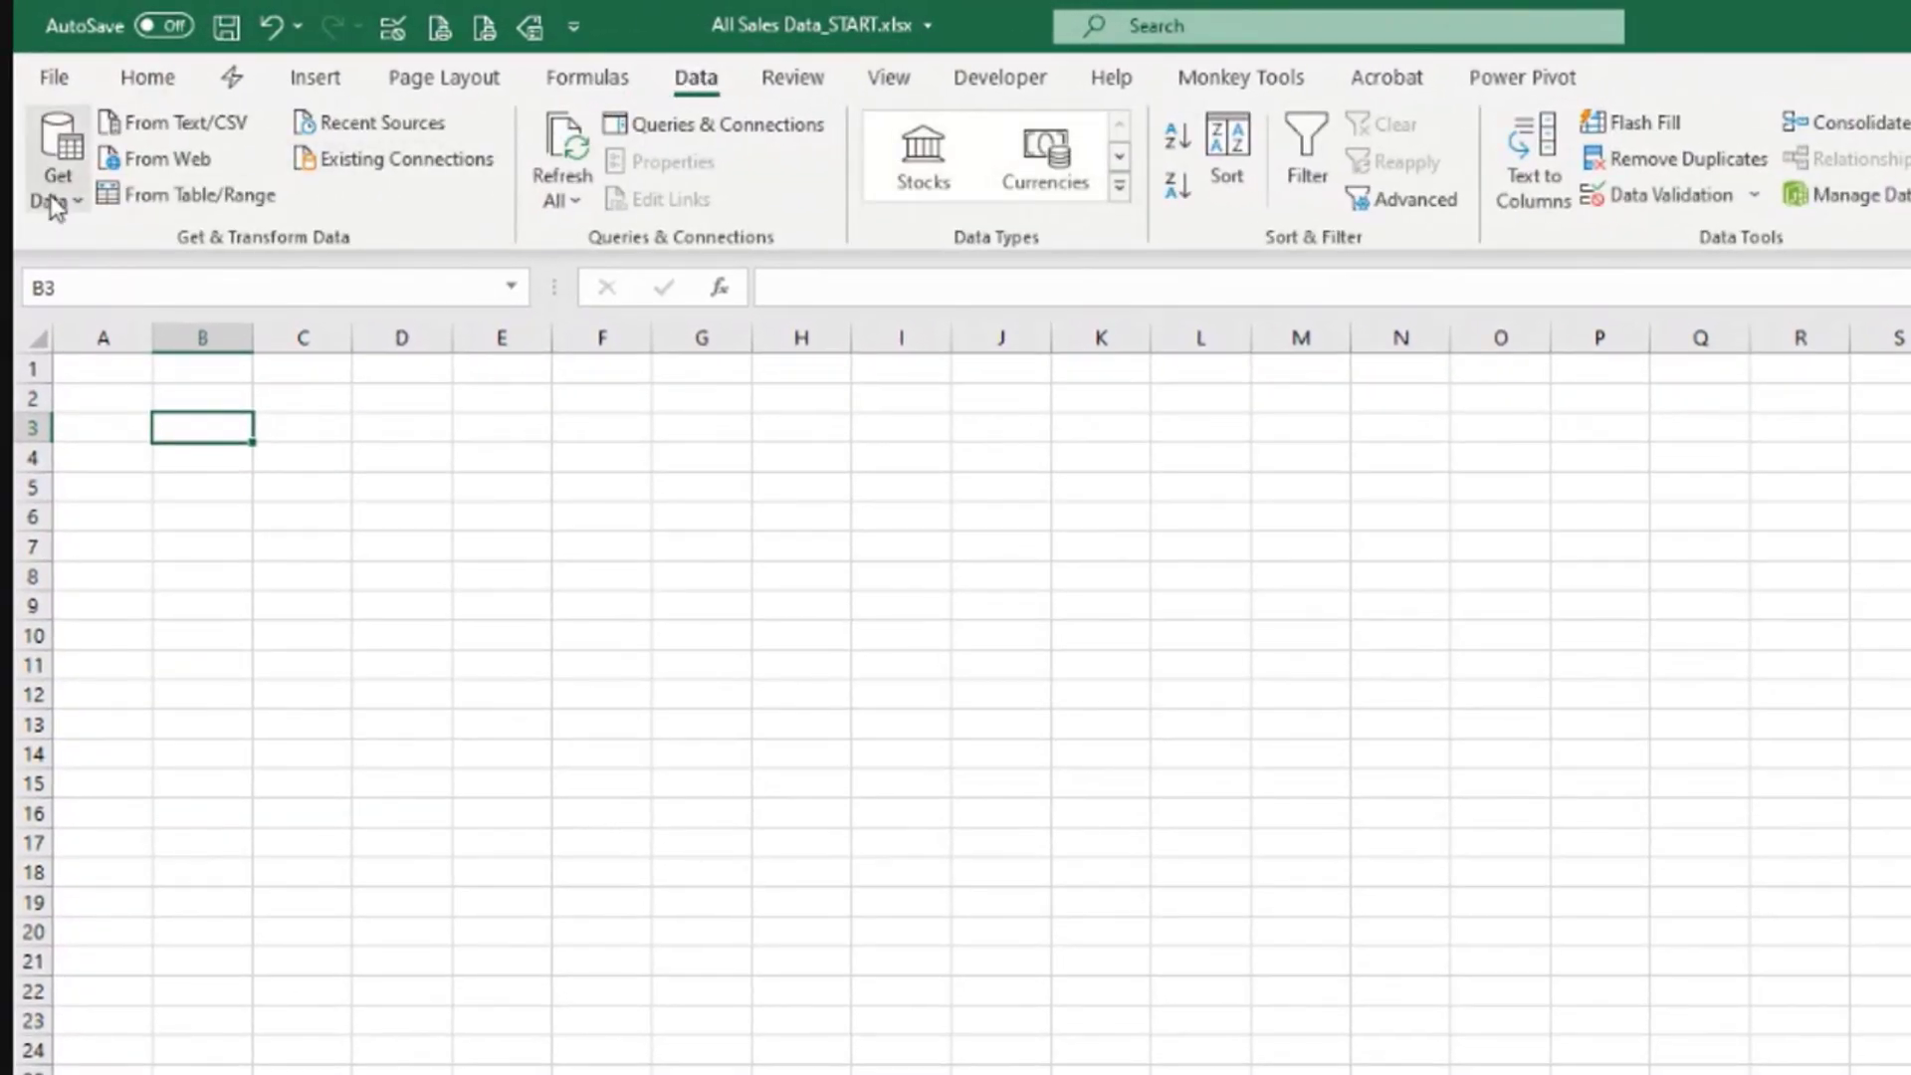
pyautogui.click(55, 194)
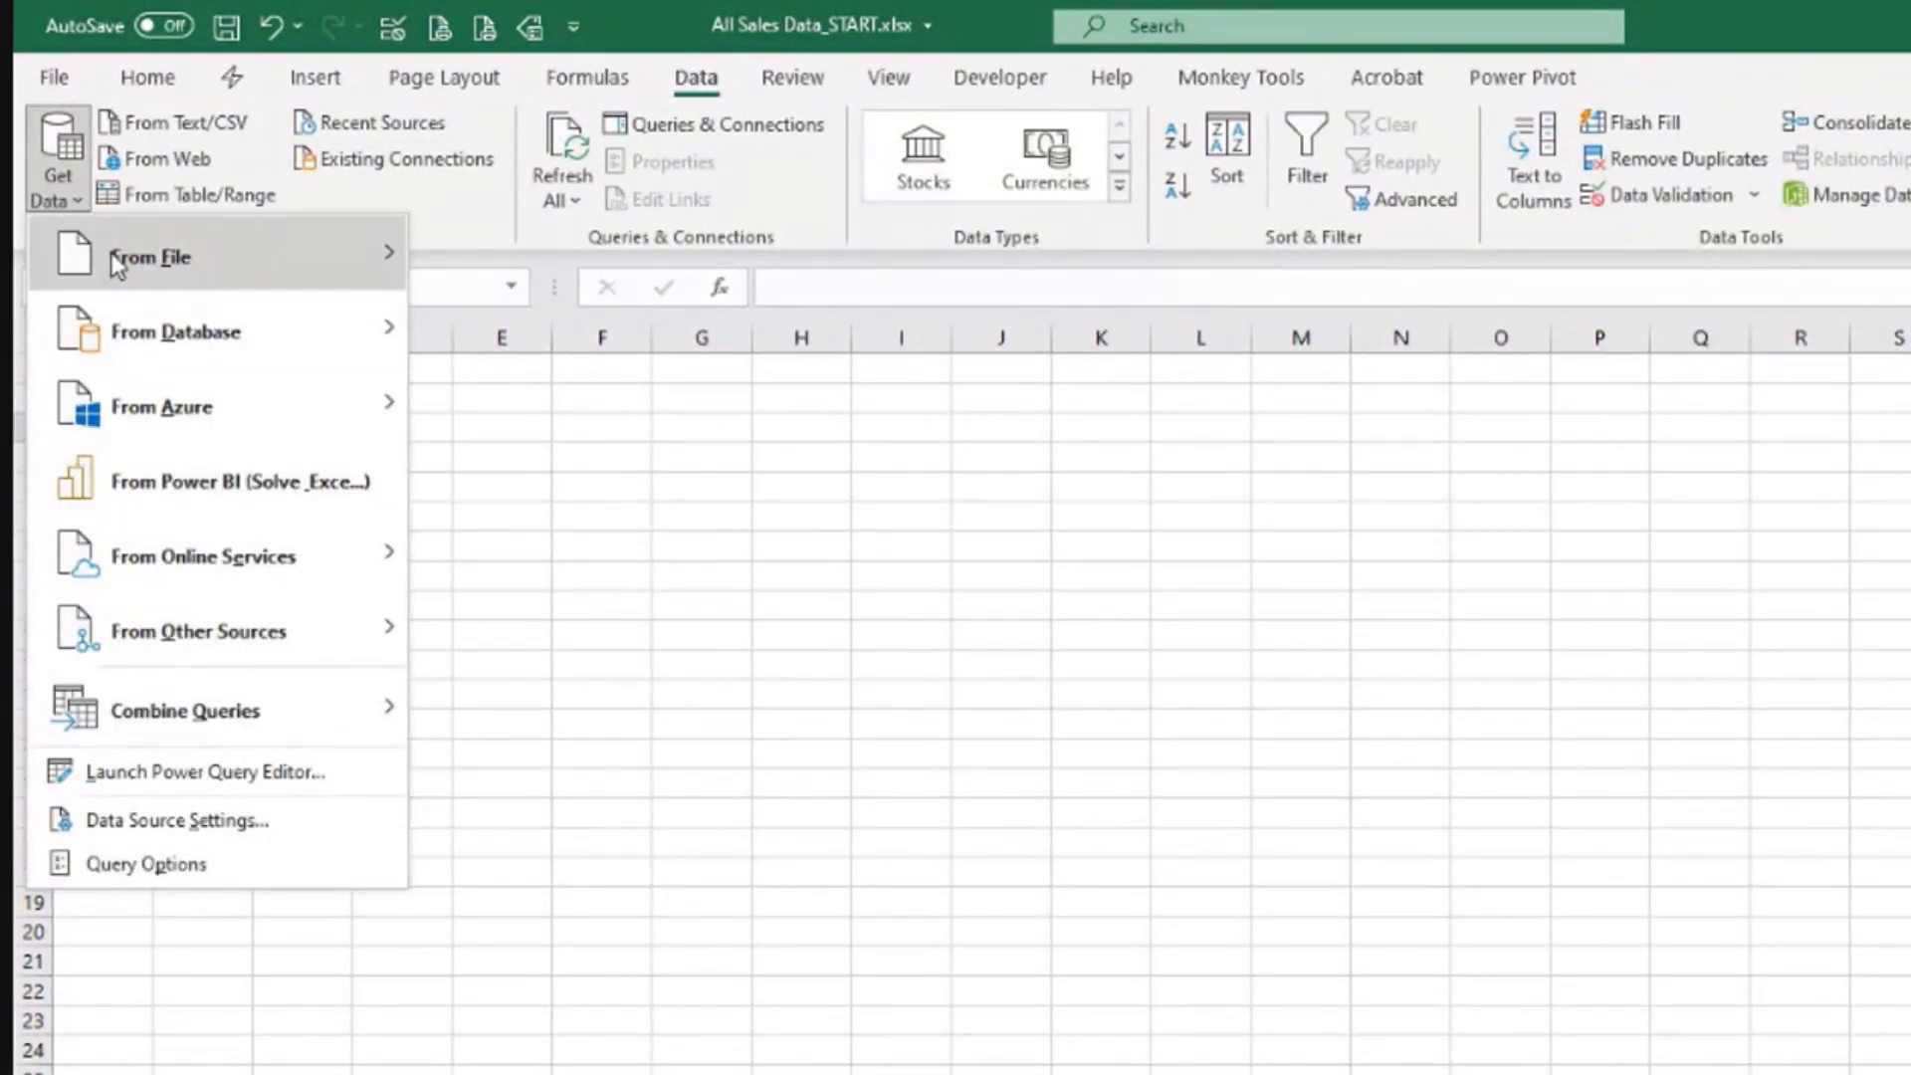
pyautogui.moveTo(110, 261)
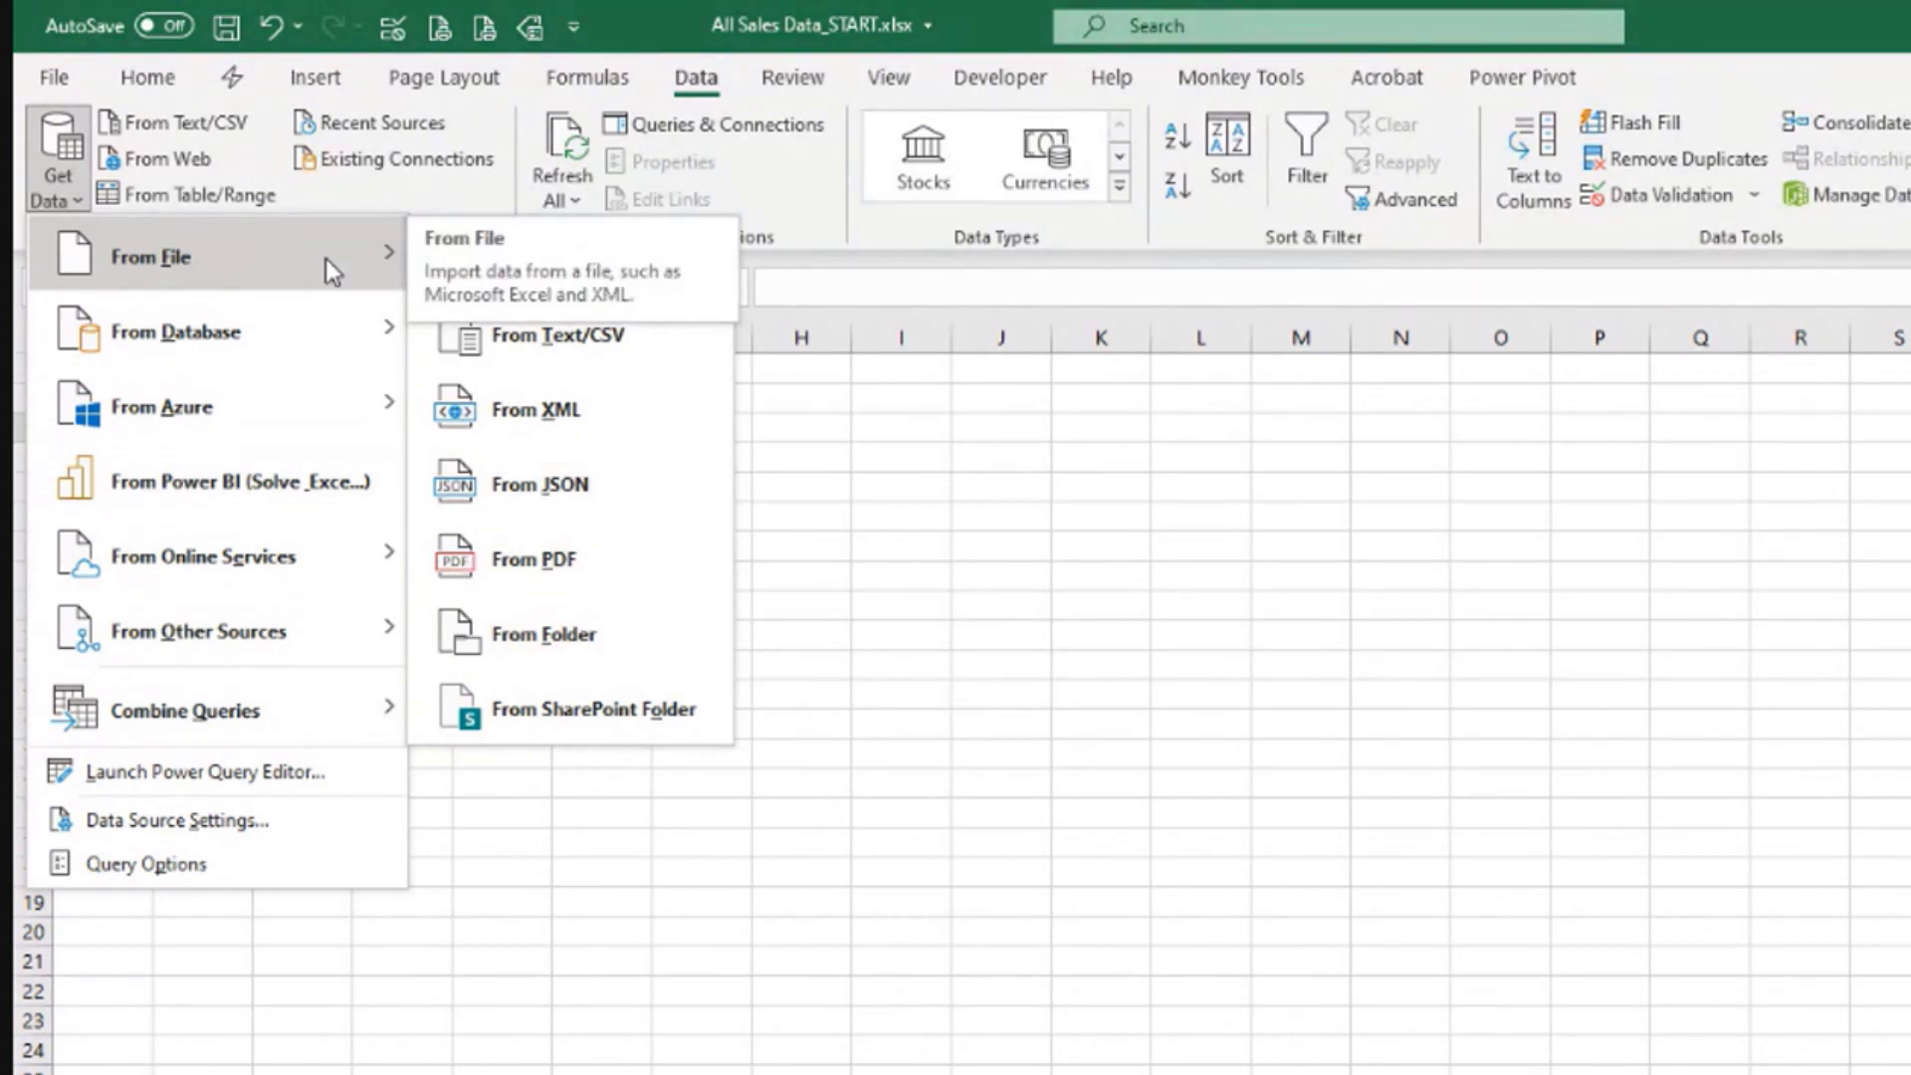
pyautogui.click(1158, 535)
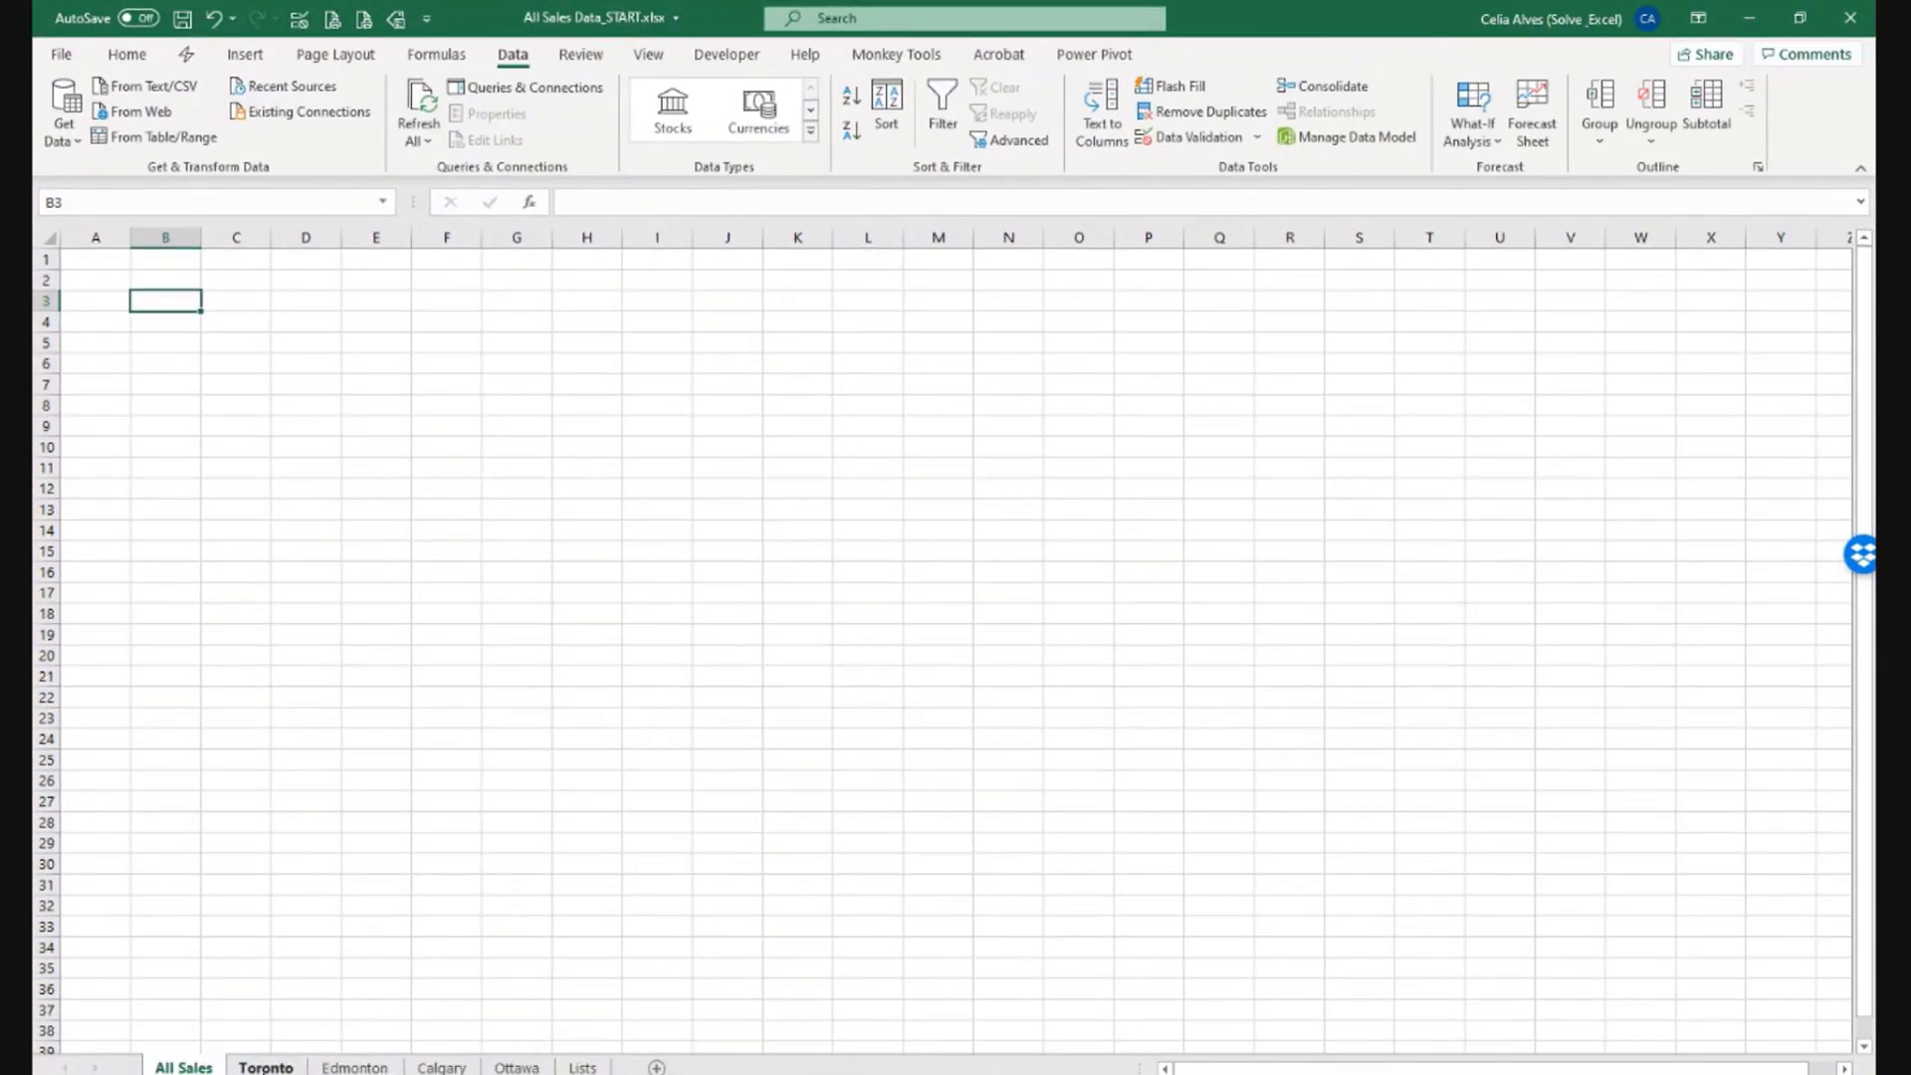
pyautogui.click(266, 1067)
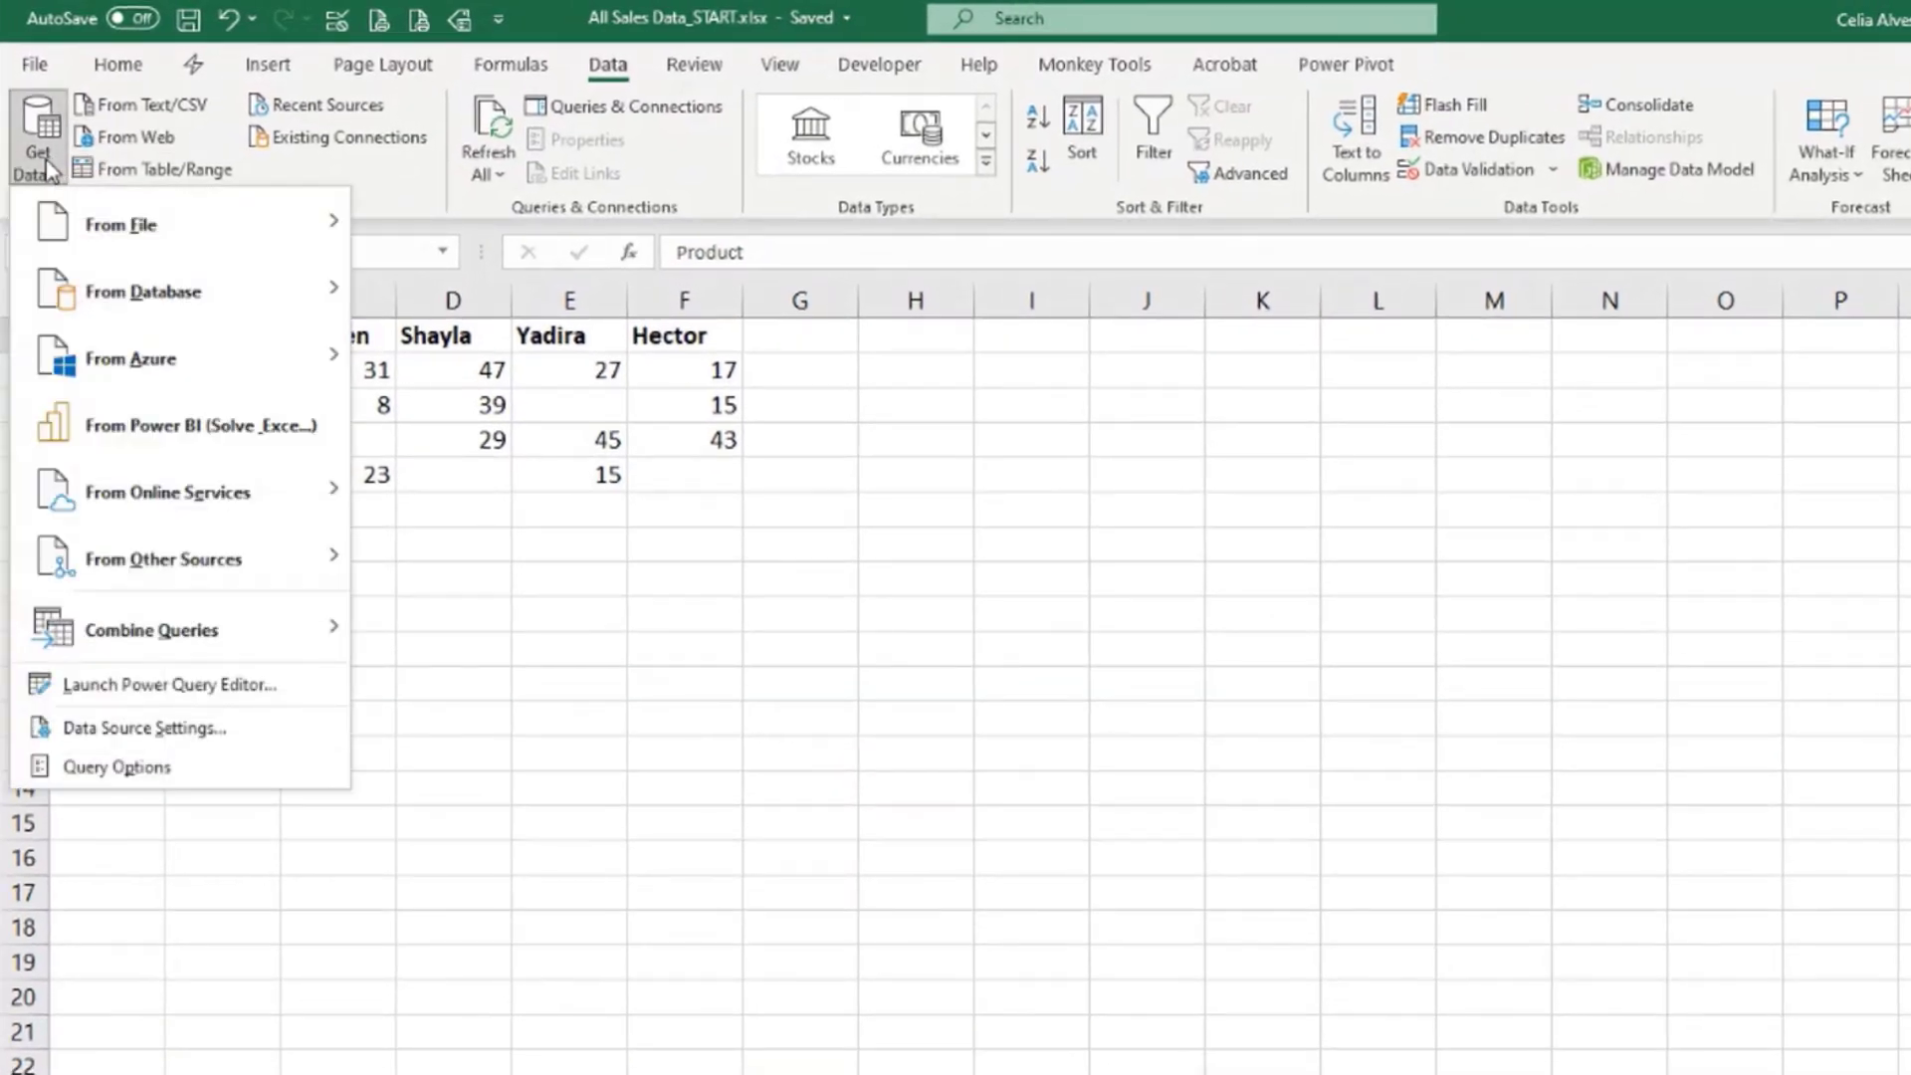
# Get data From Workbook, choosing All Sales Data_START.xlsx in L0022\Sheets in Same File.
pyautogui.moveTo(56, 225)
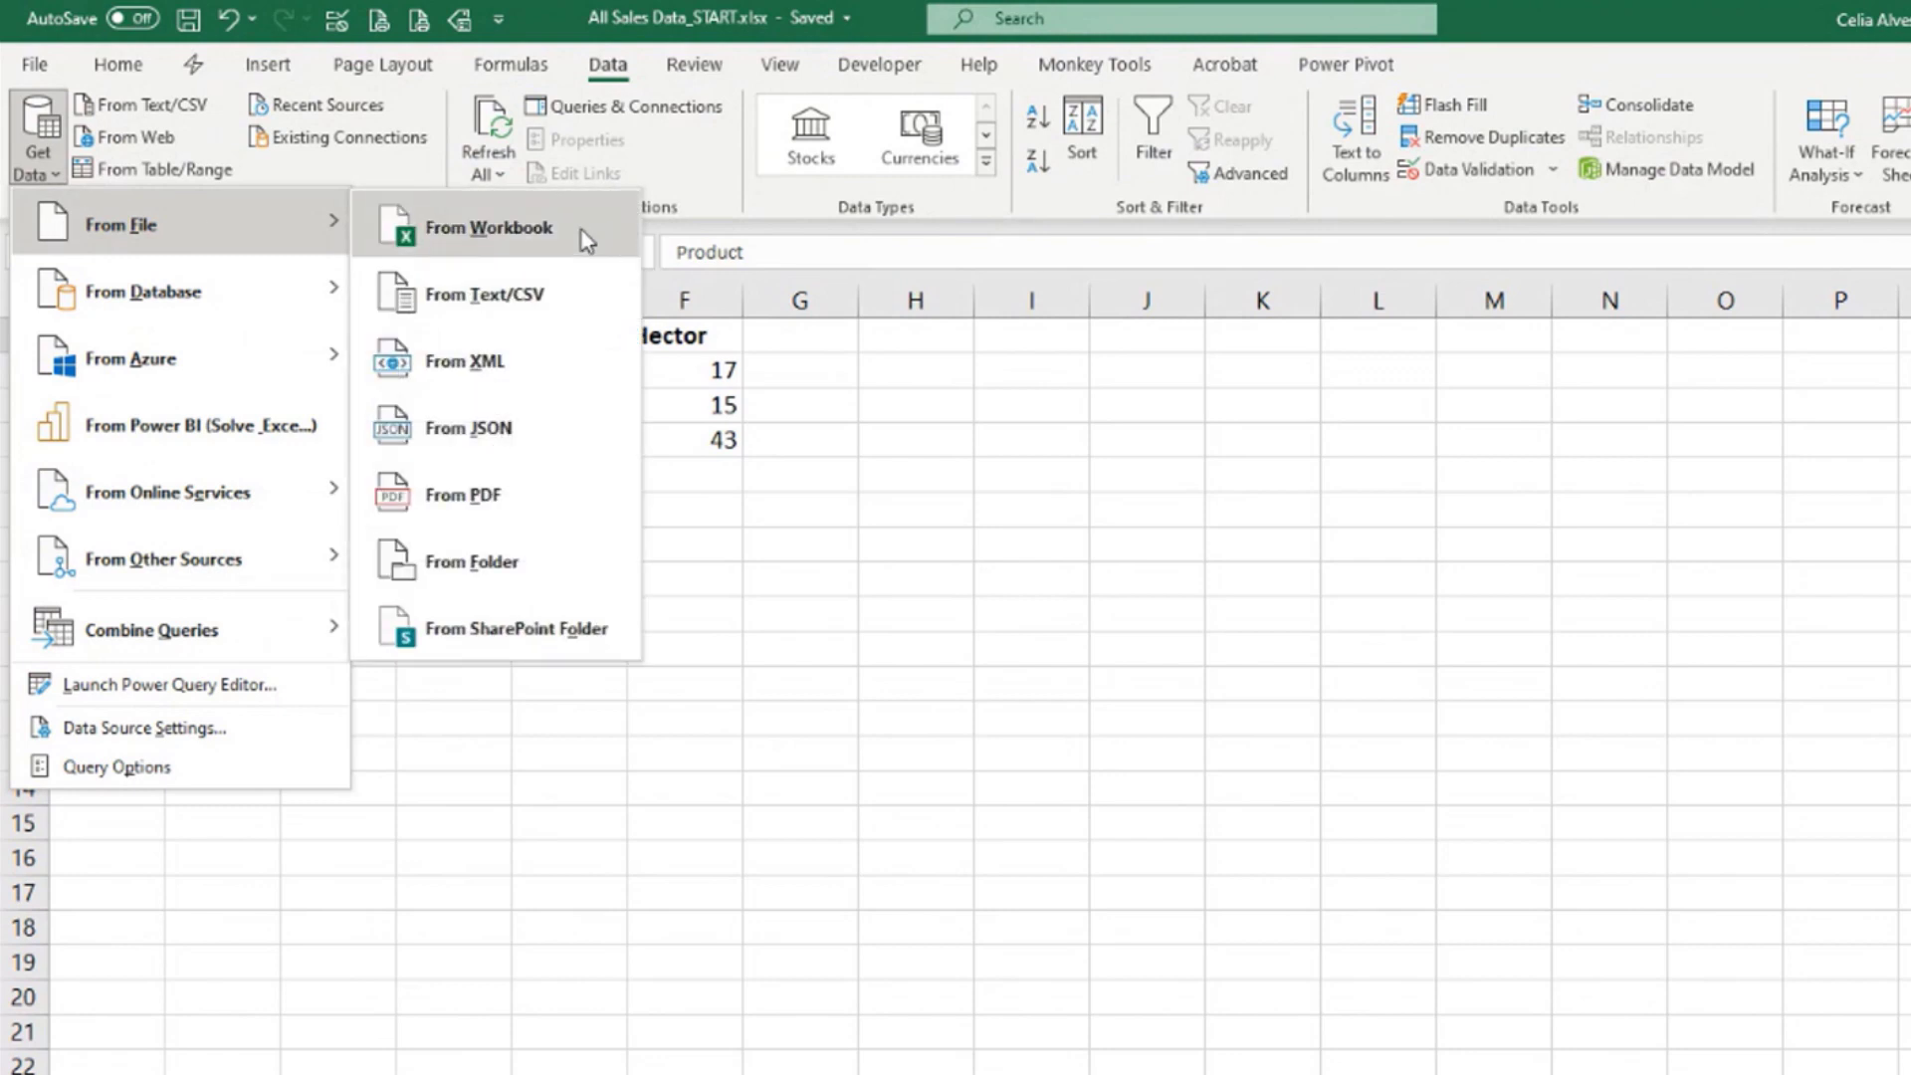
pyautogui.click(482, 226)
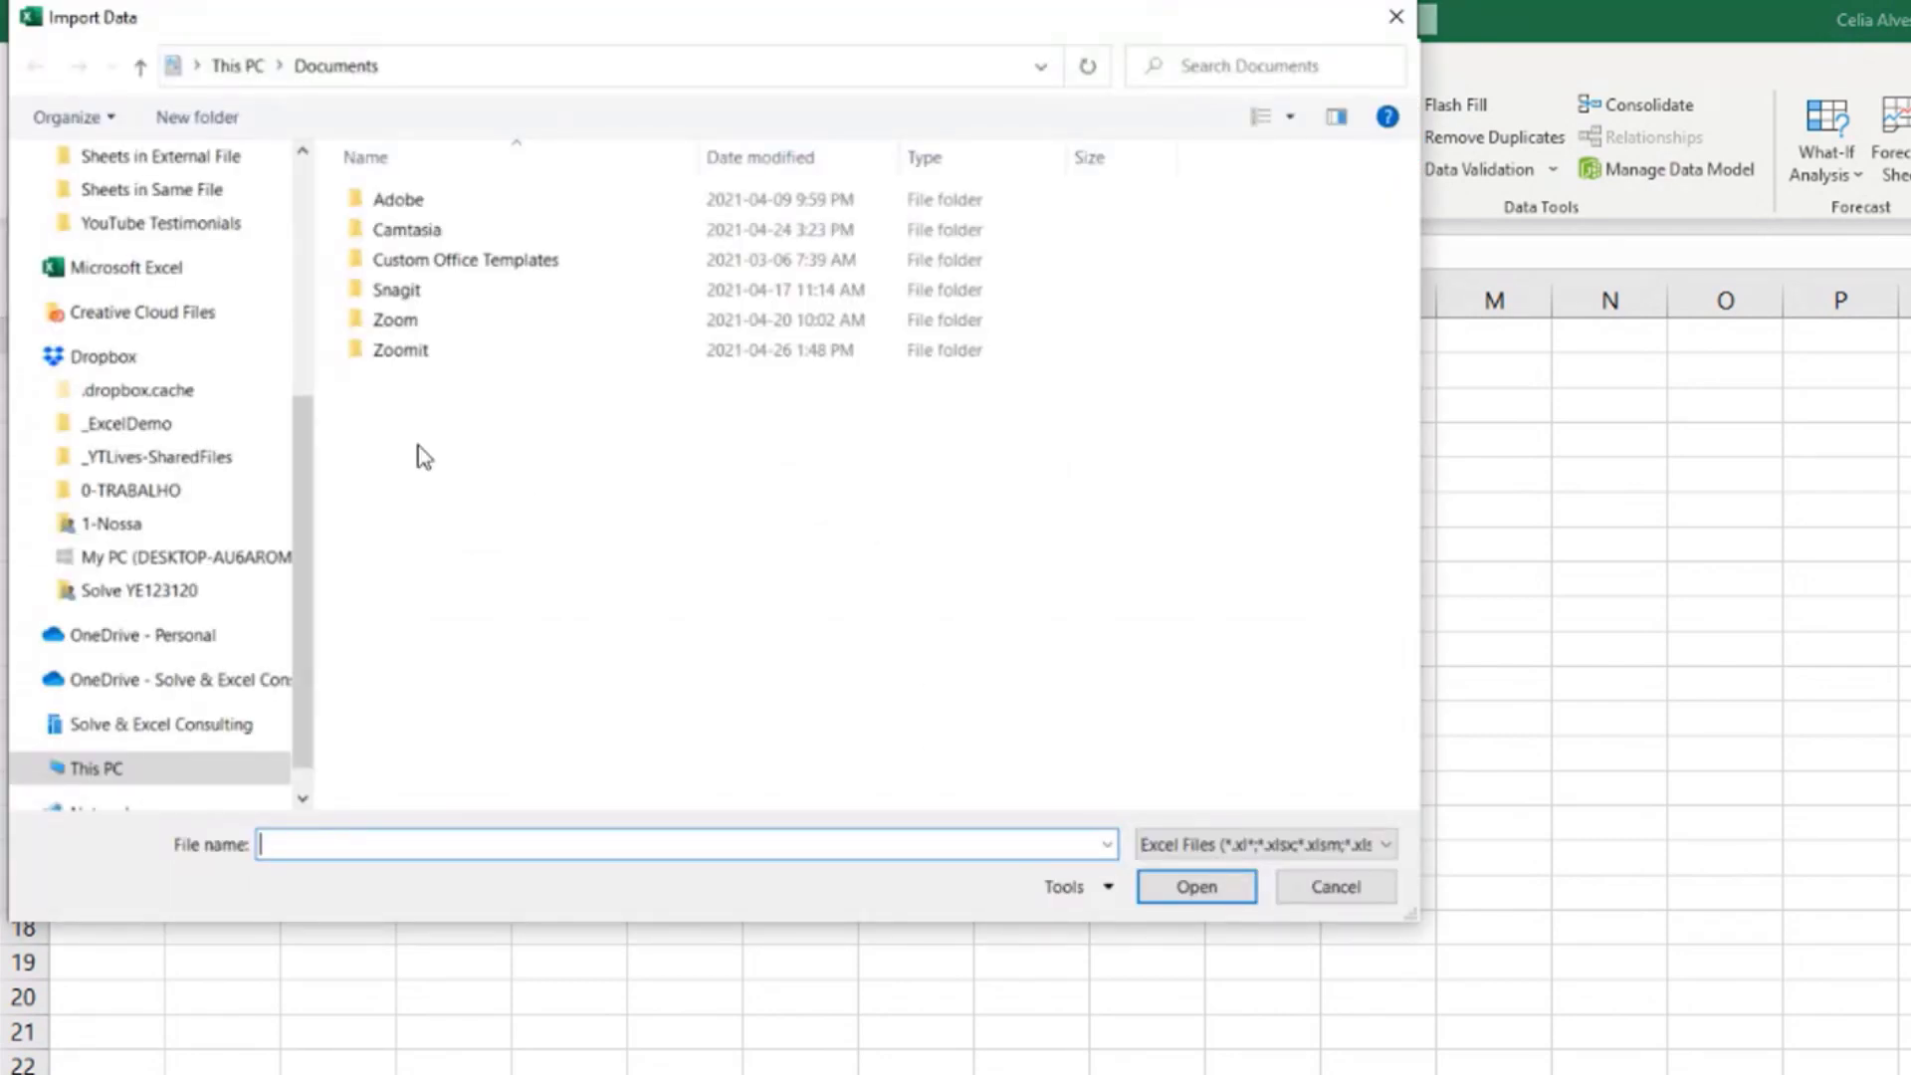
pyautogui.moveTo(303, 467); pyautogui.dragTo(349, 243)
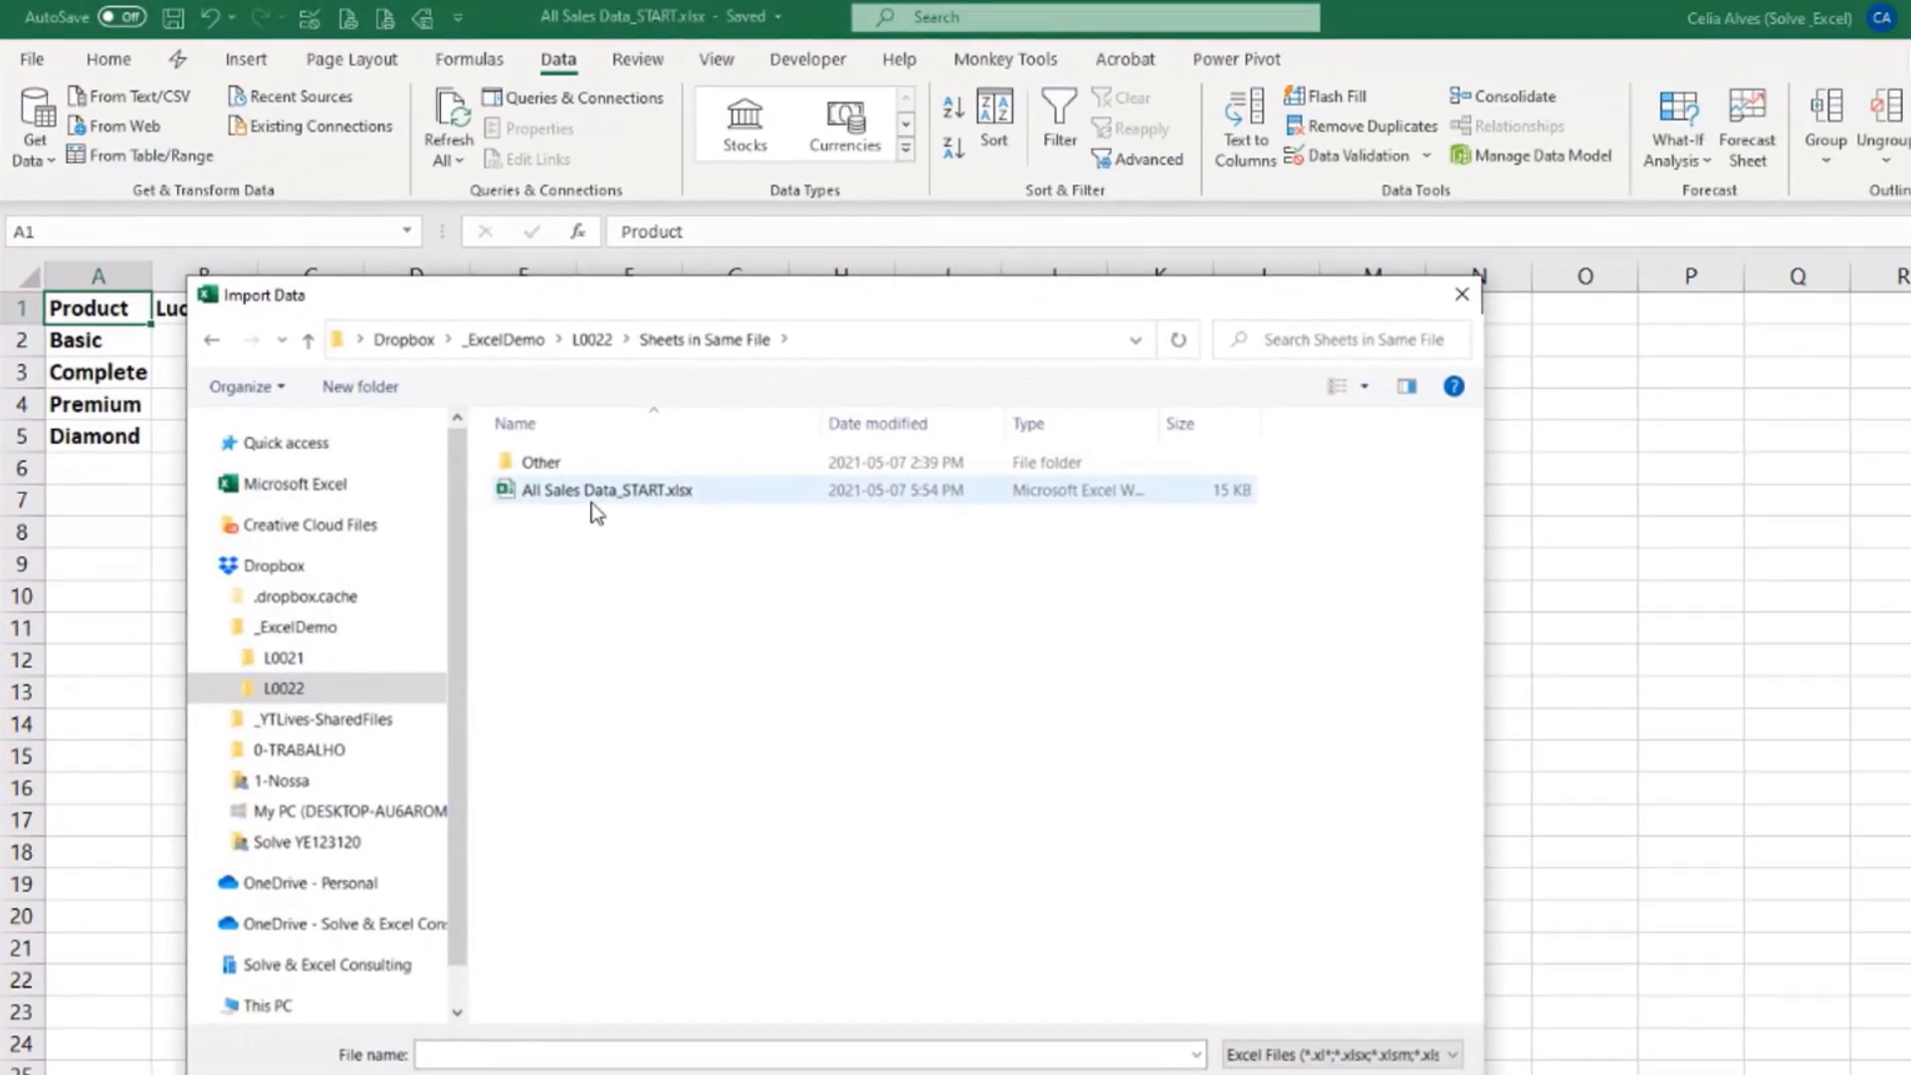
pyautogui.doubleClick(625, 528)
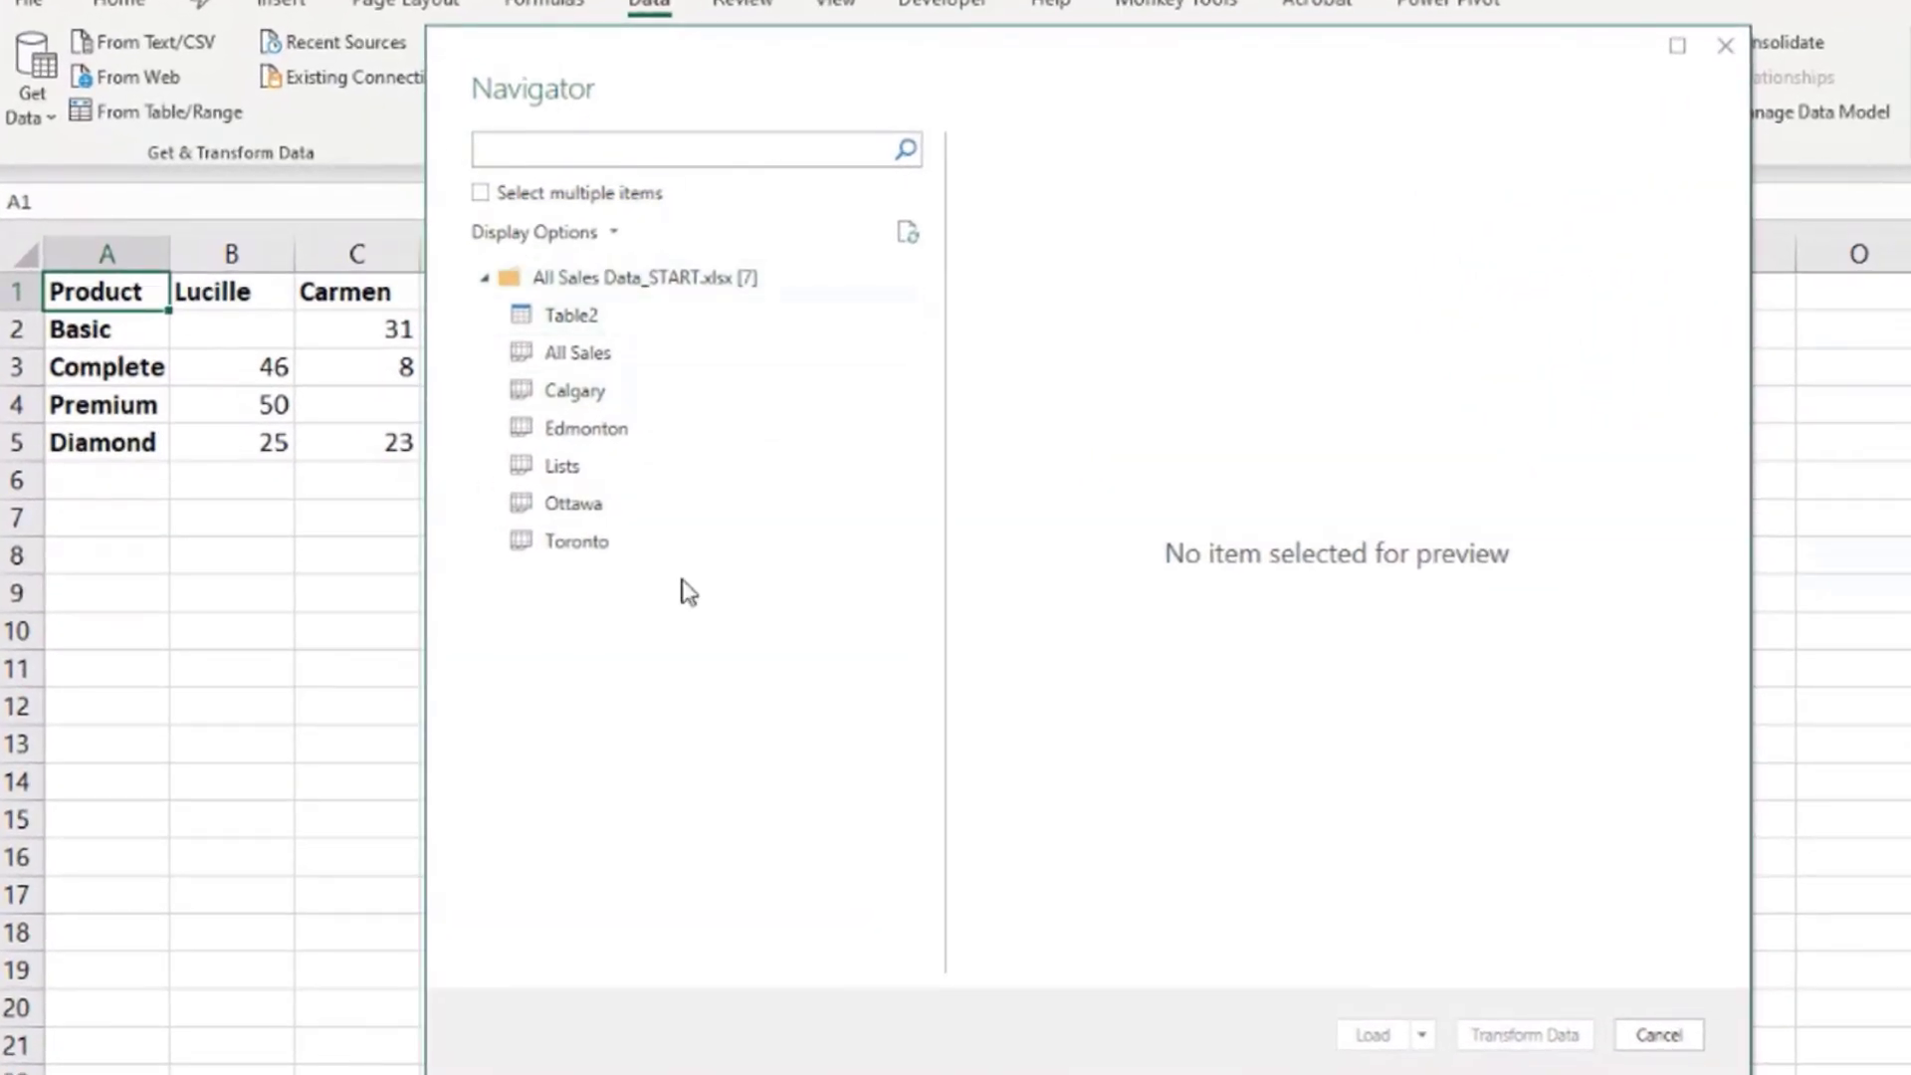
# Select the All Sales Data_START workbook root in the Navigator and transform it in Power Query.
pyautogui.click(632, 283)
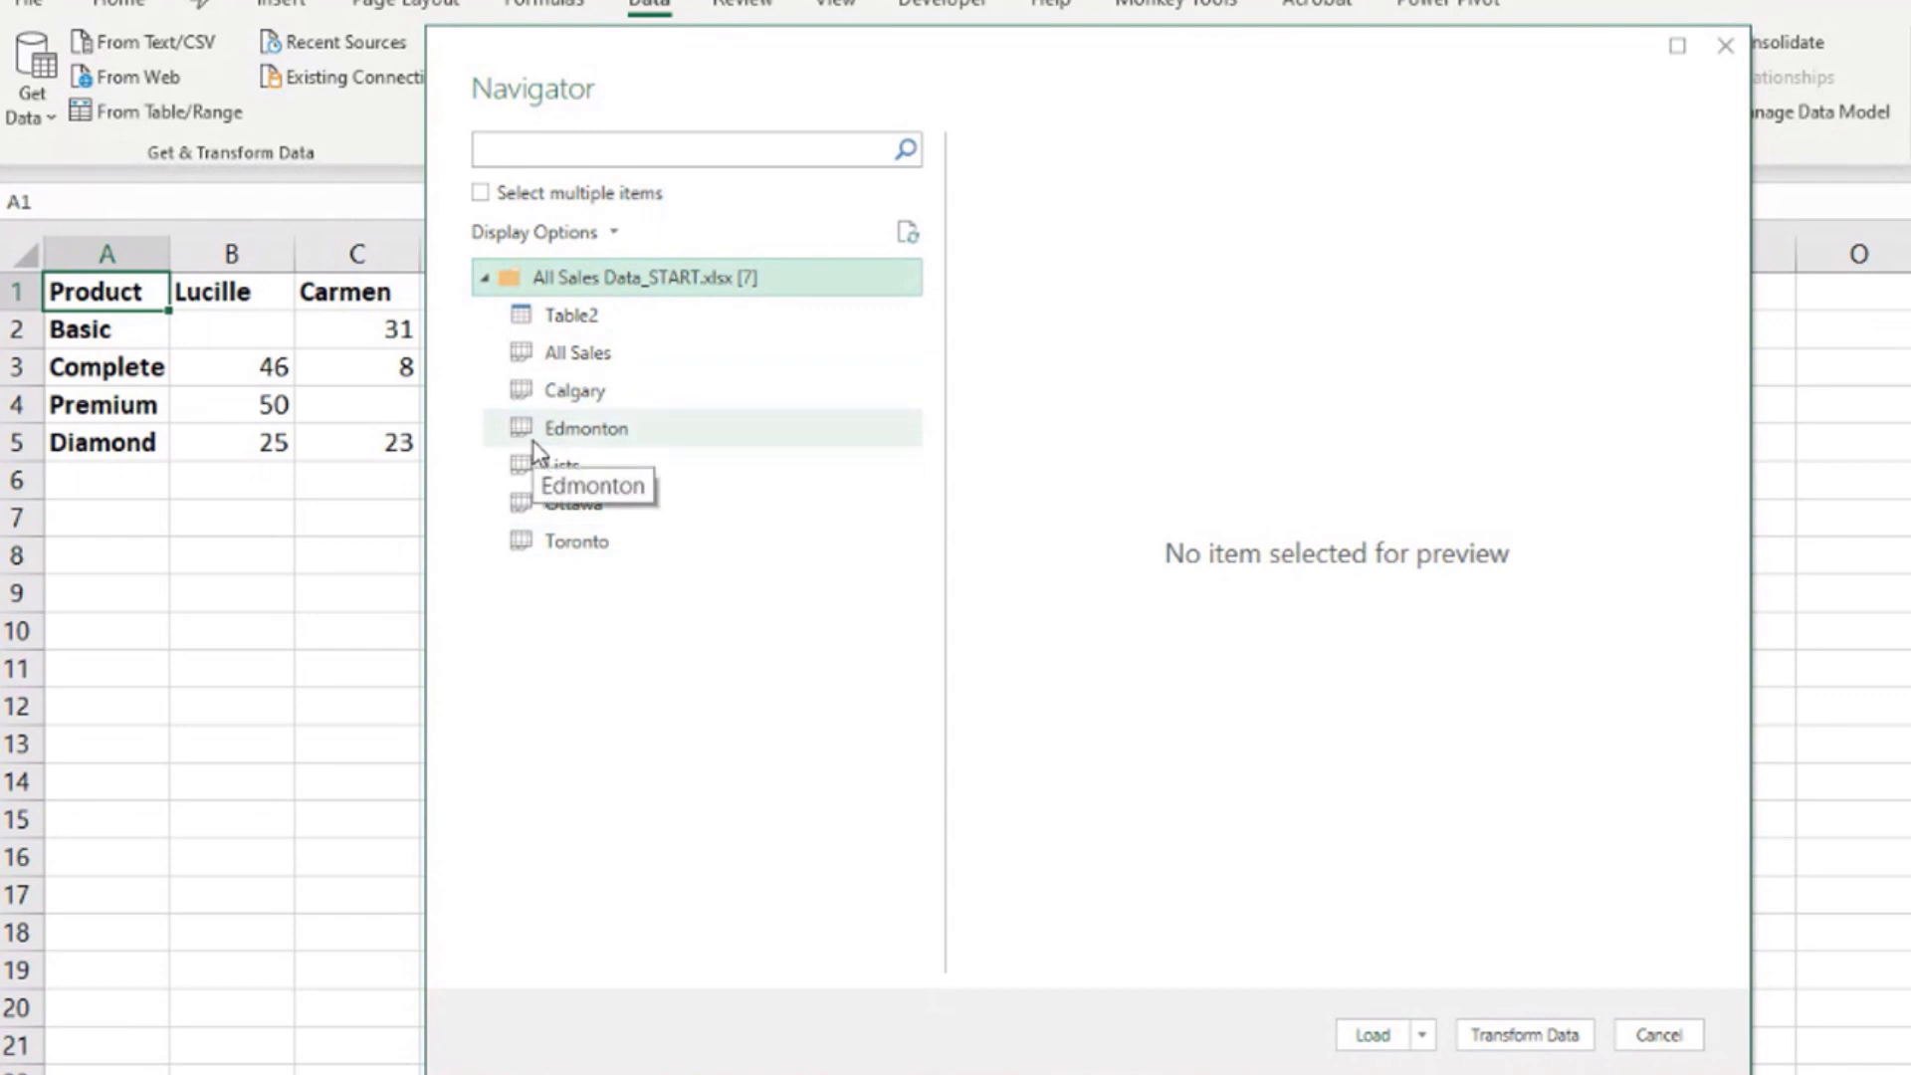
pyautogui.click(1512, 1053)
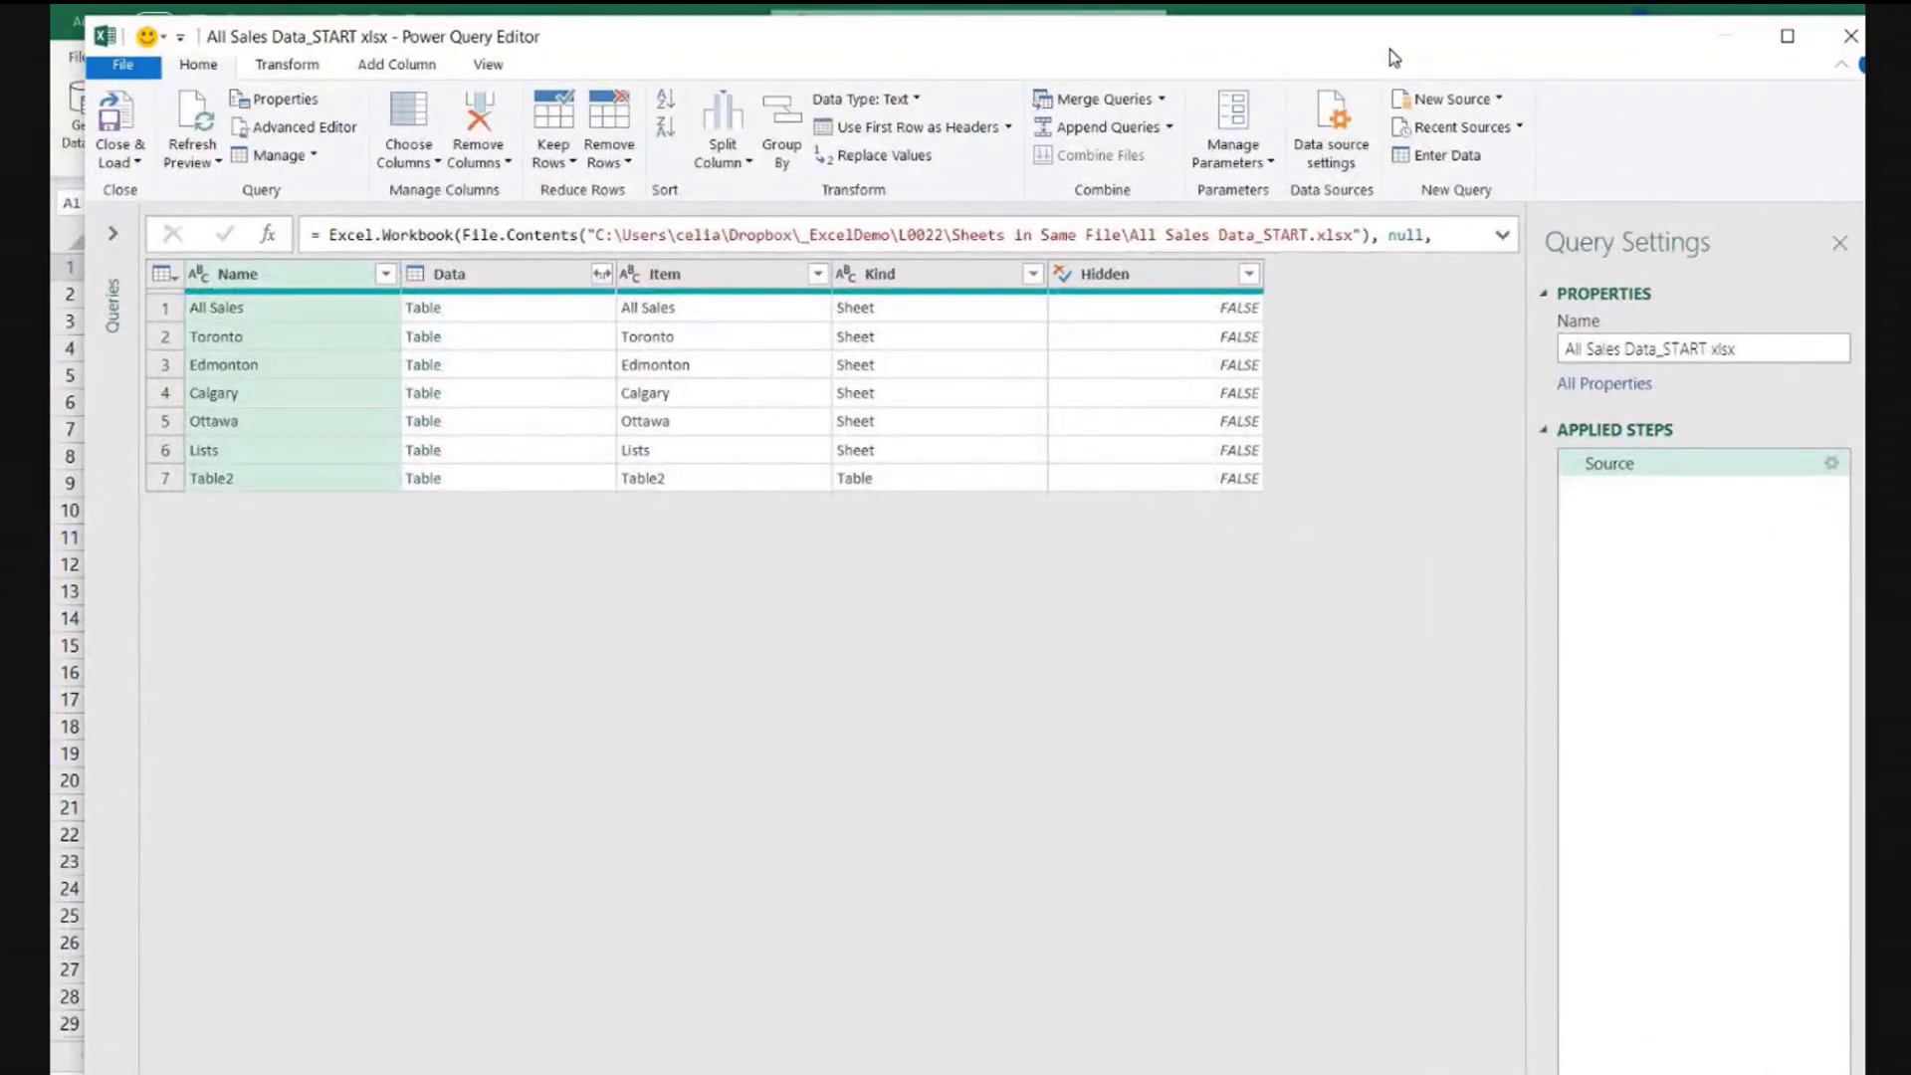
# Maximize the editor and expand the formula bar to read the full Excel.Workbook Source formula.
pyautogui.doubleClick(1389, 52)
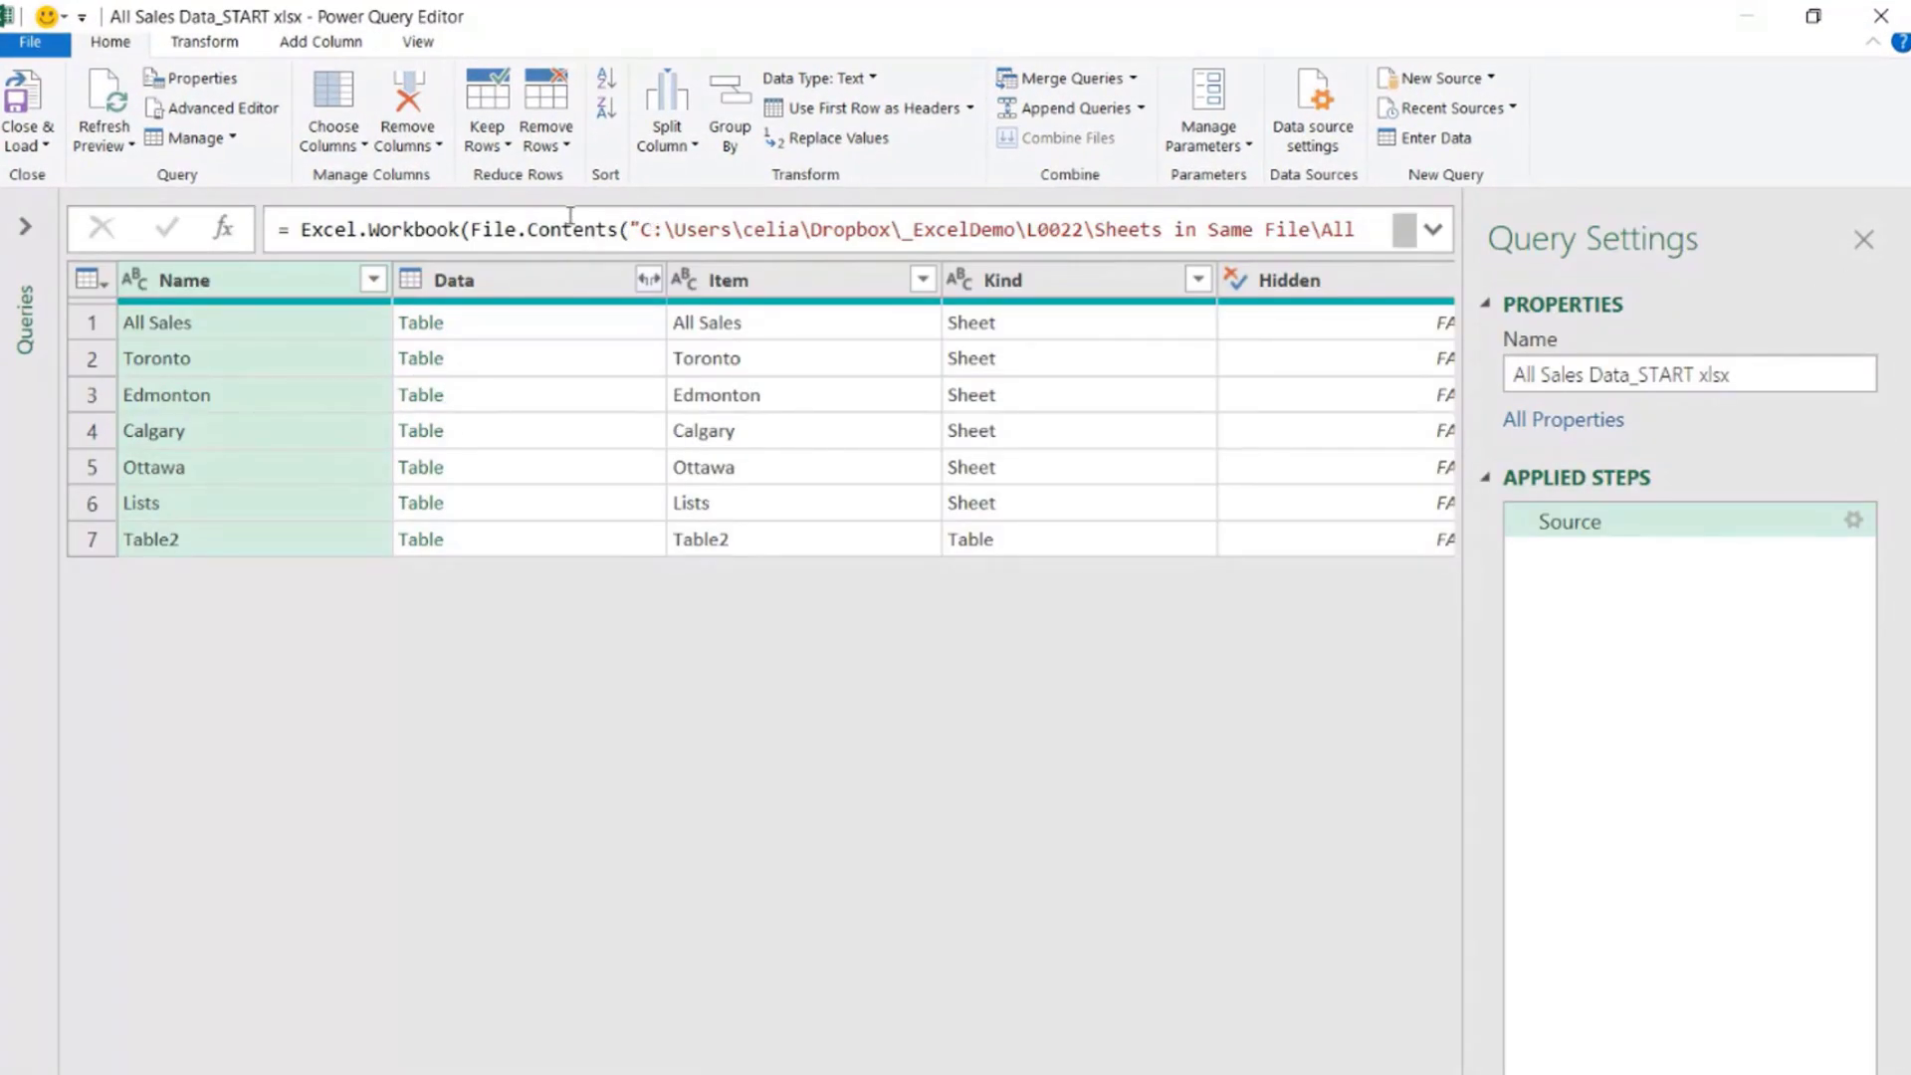
pyautogui.click(1493, 239)
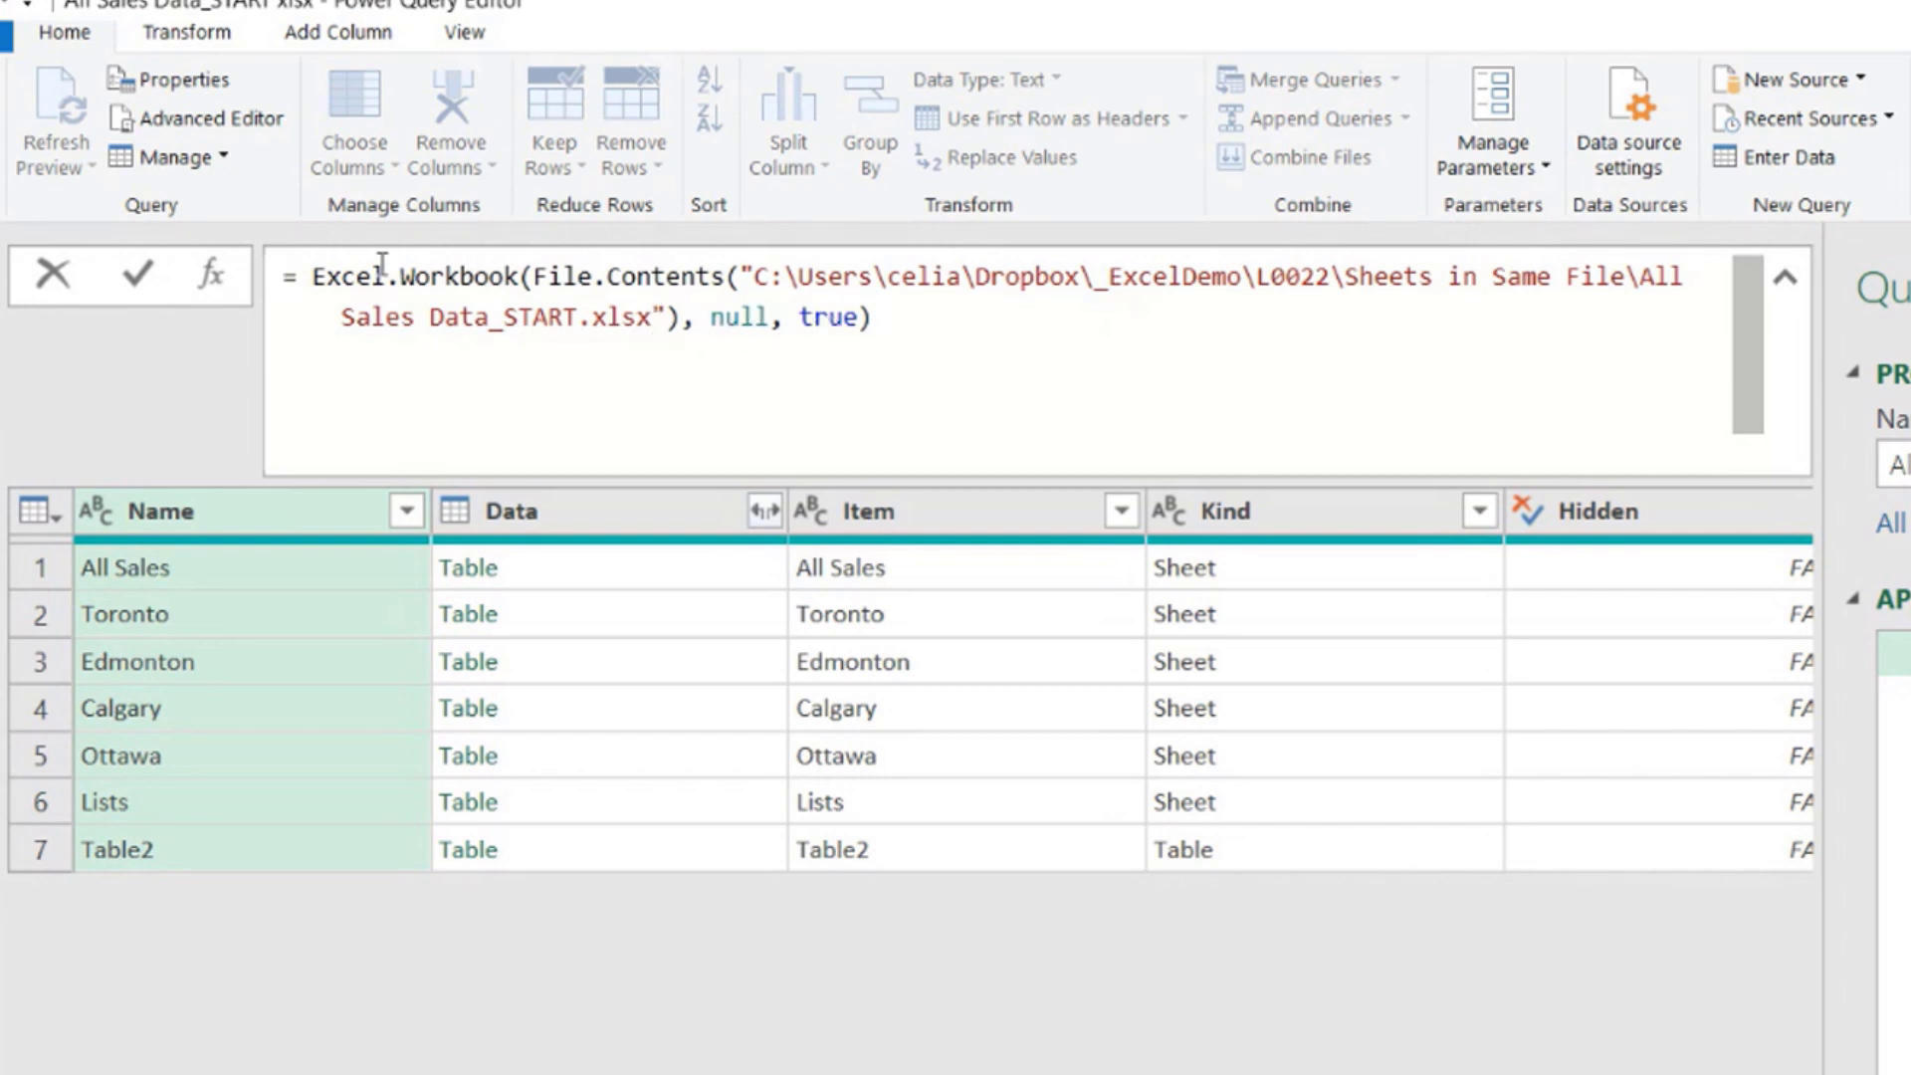
pyautogui.moveTo(531, 276)
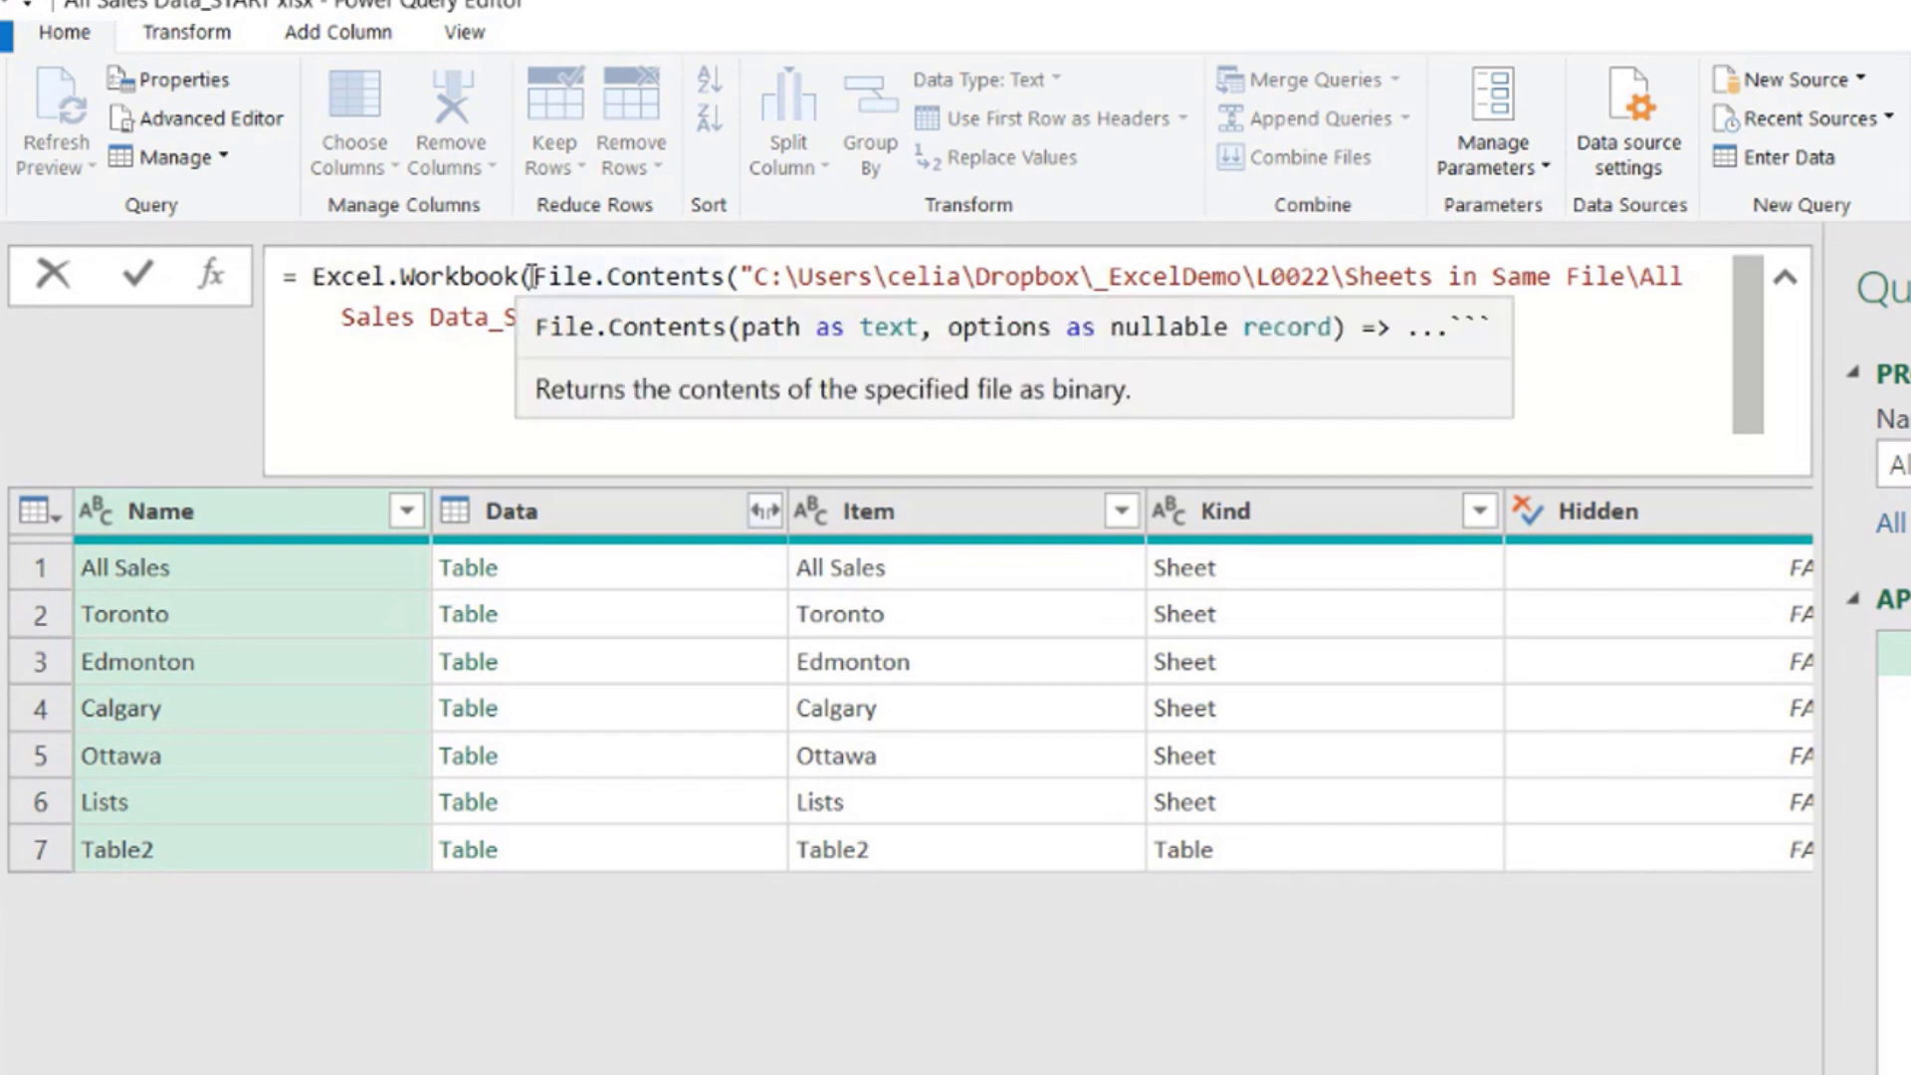
pyautogui.press('Escape')
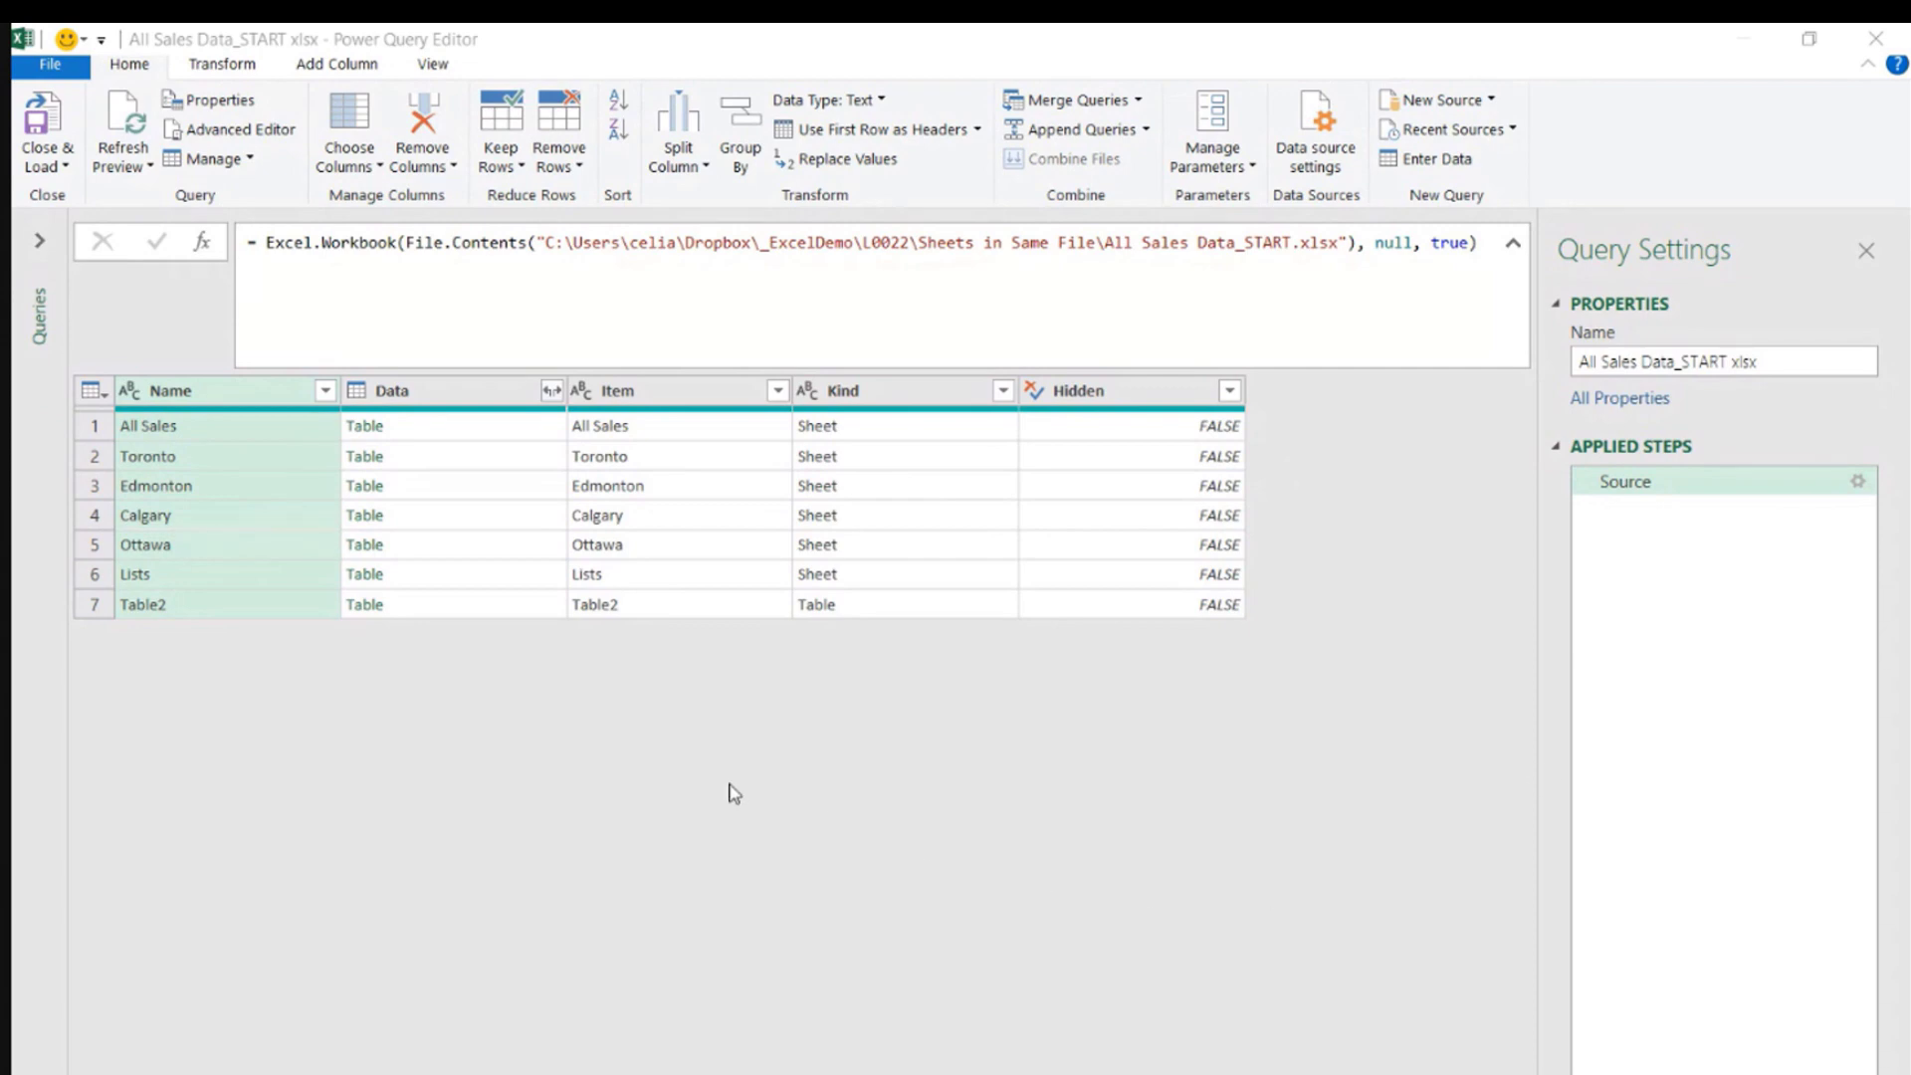
# Filter the Kind column to exclude Table, keeping only Sheet rows.
pyautogui.click(849, 395)
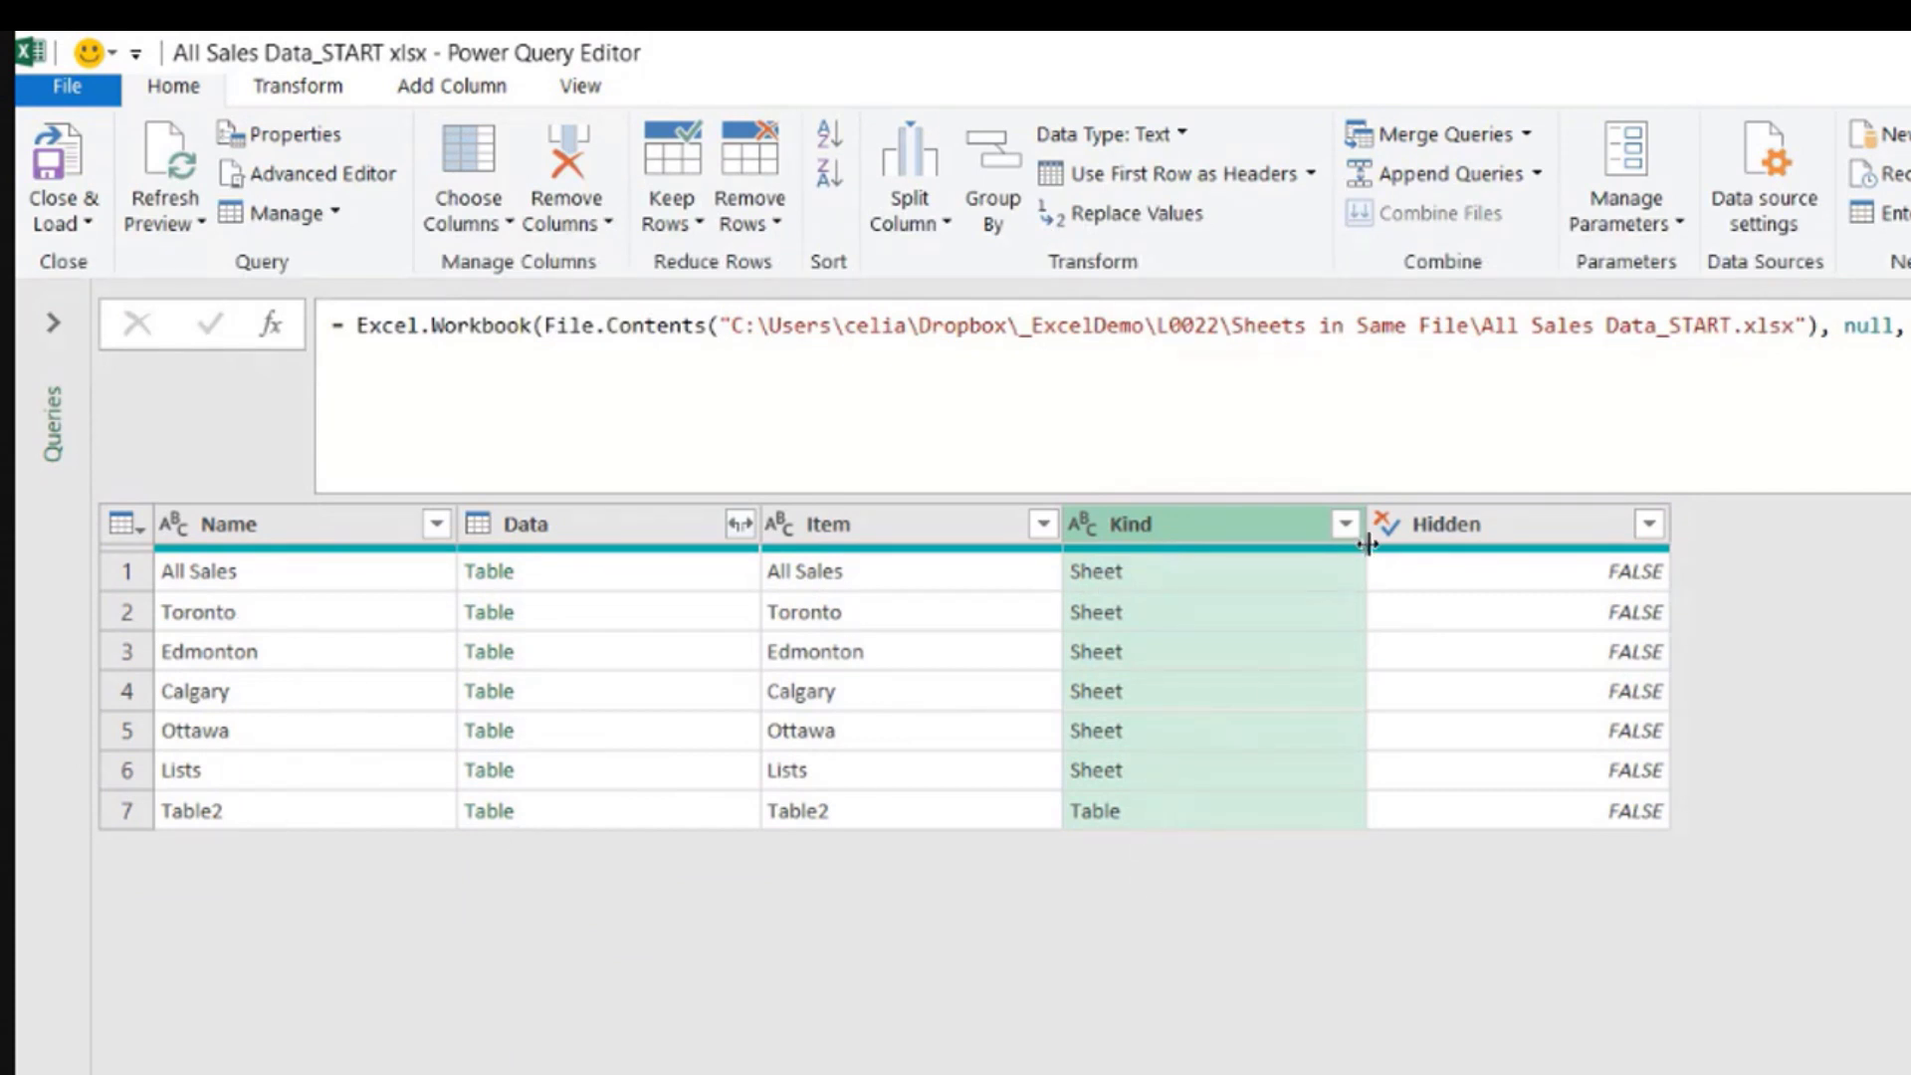
pyautogui.click(1346, 524)
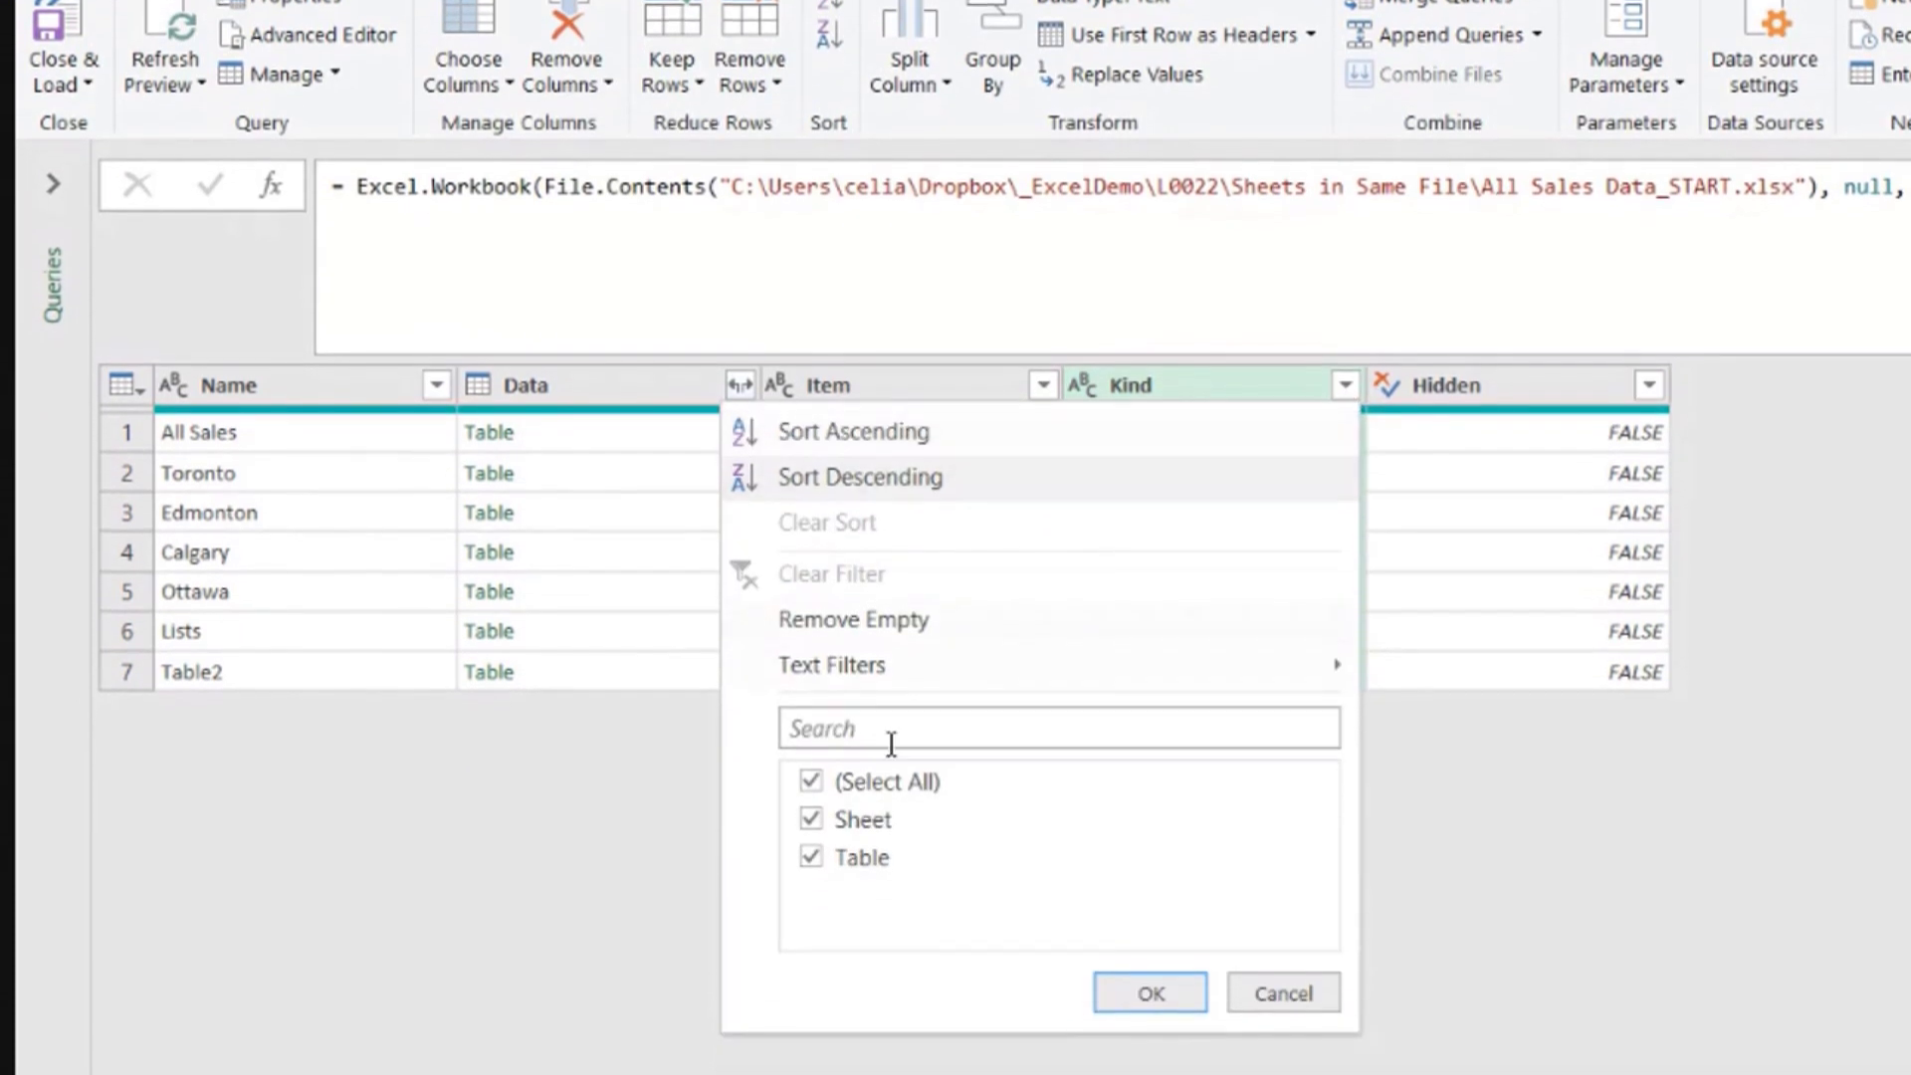
pyautogui.click(812, 857)
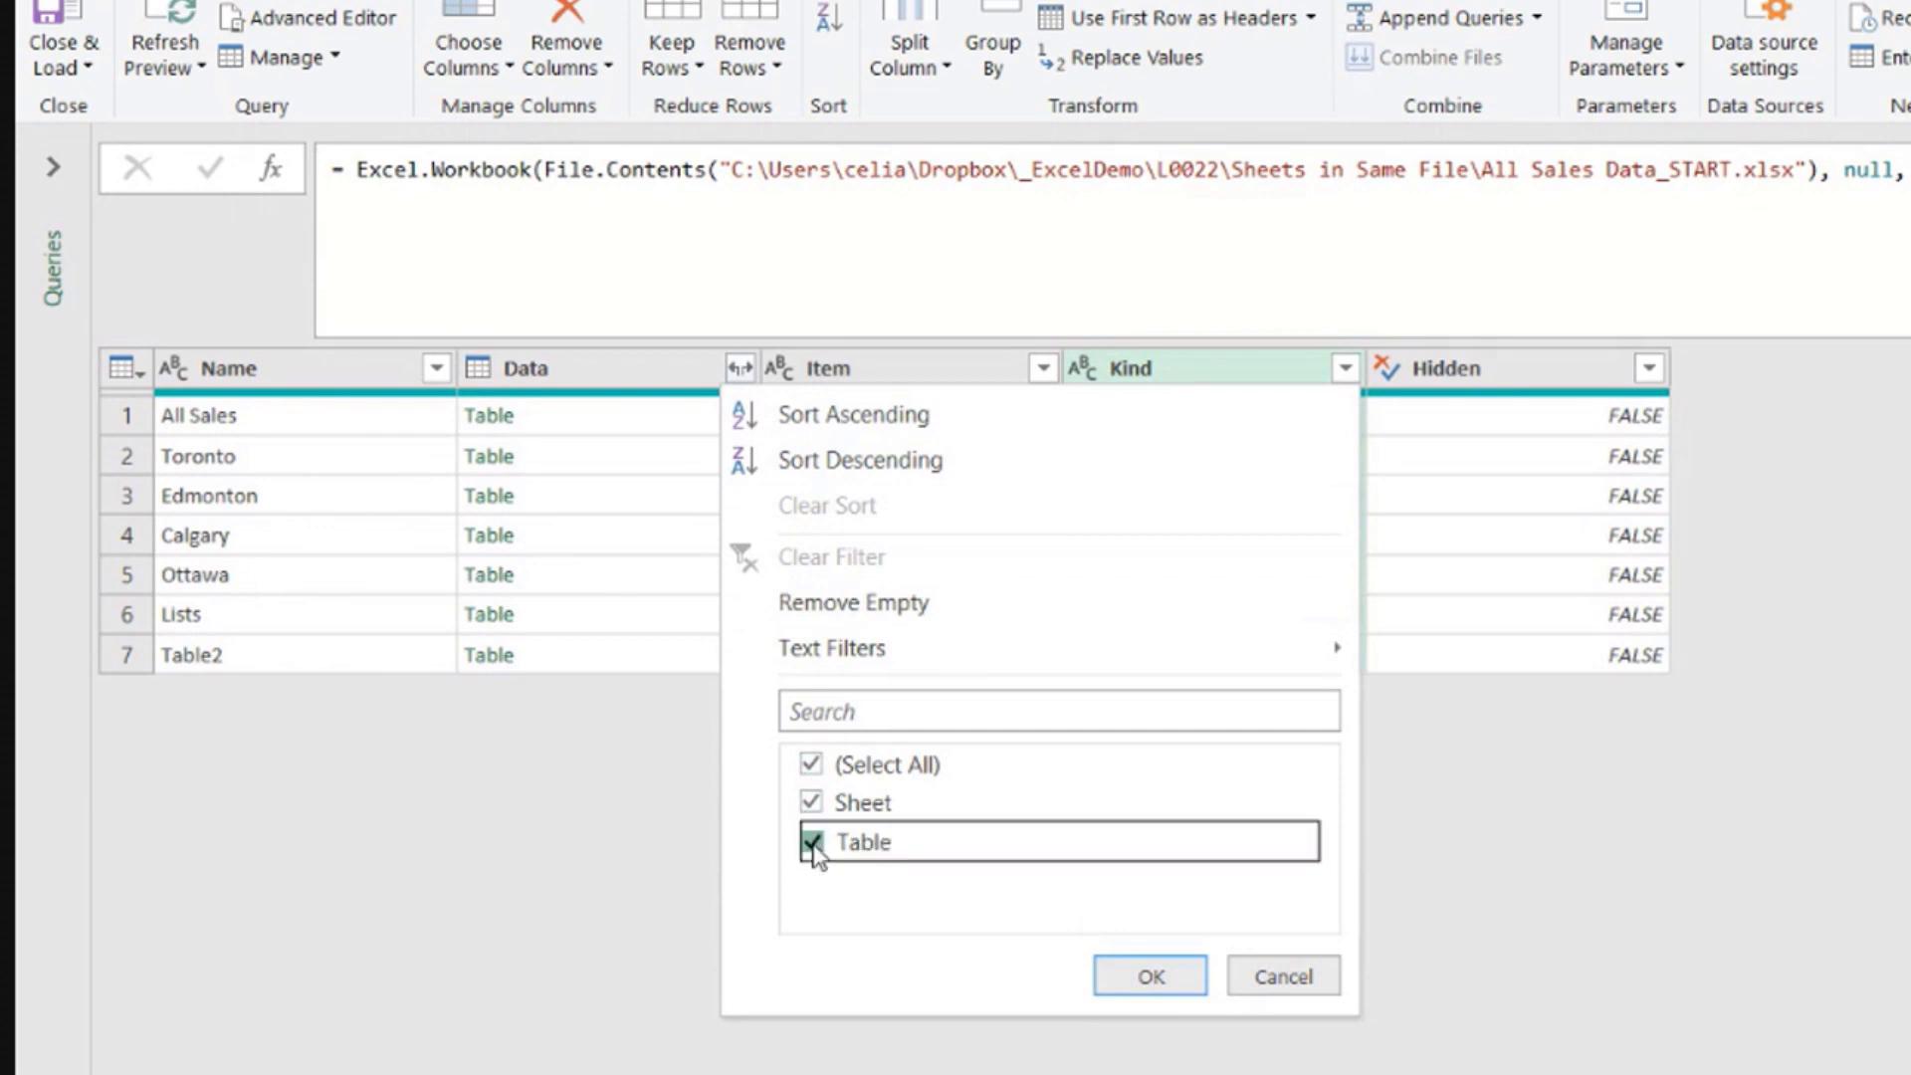
pyautogui.click(1149, 977)
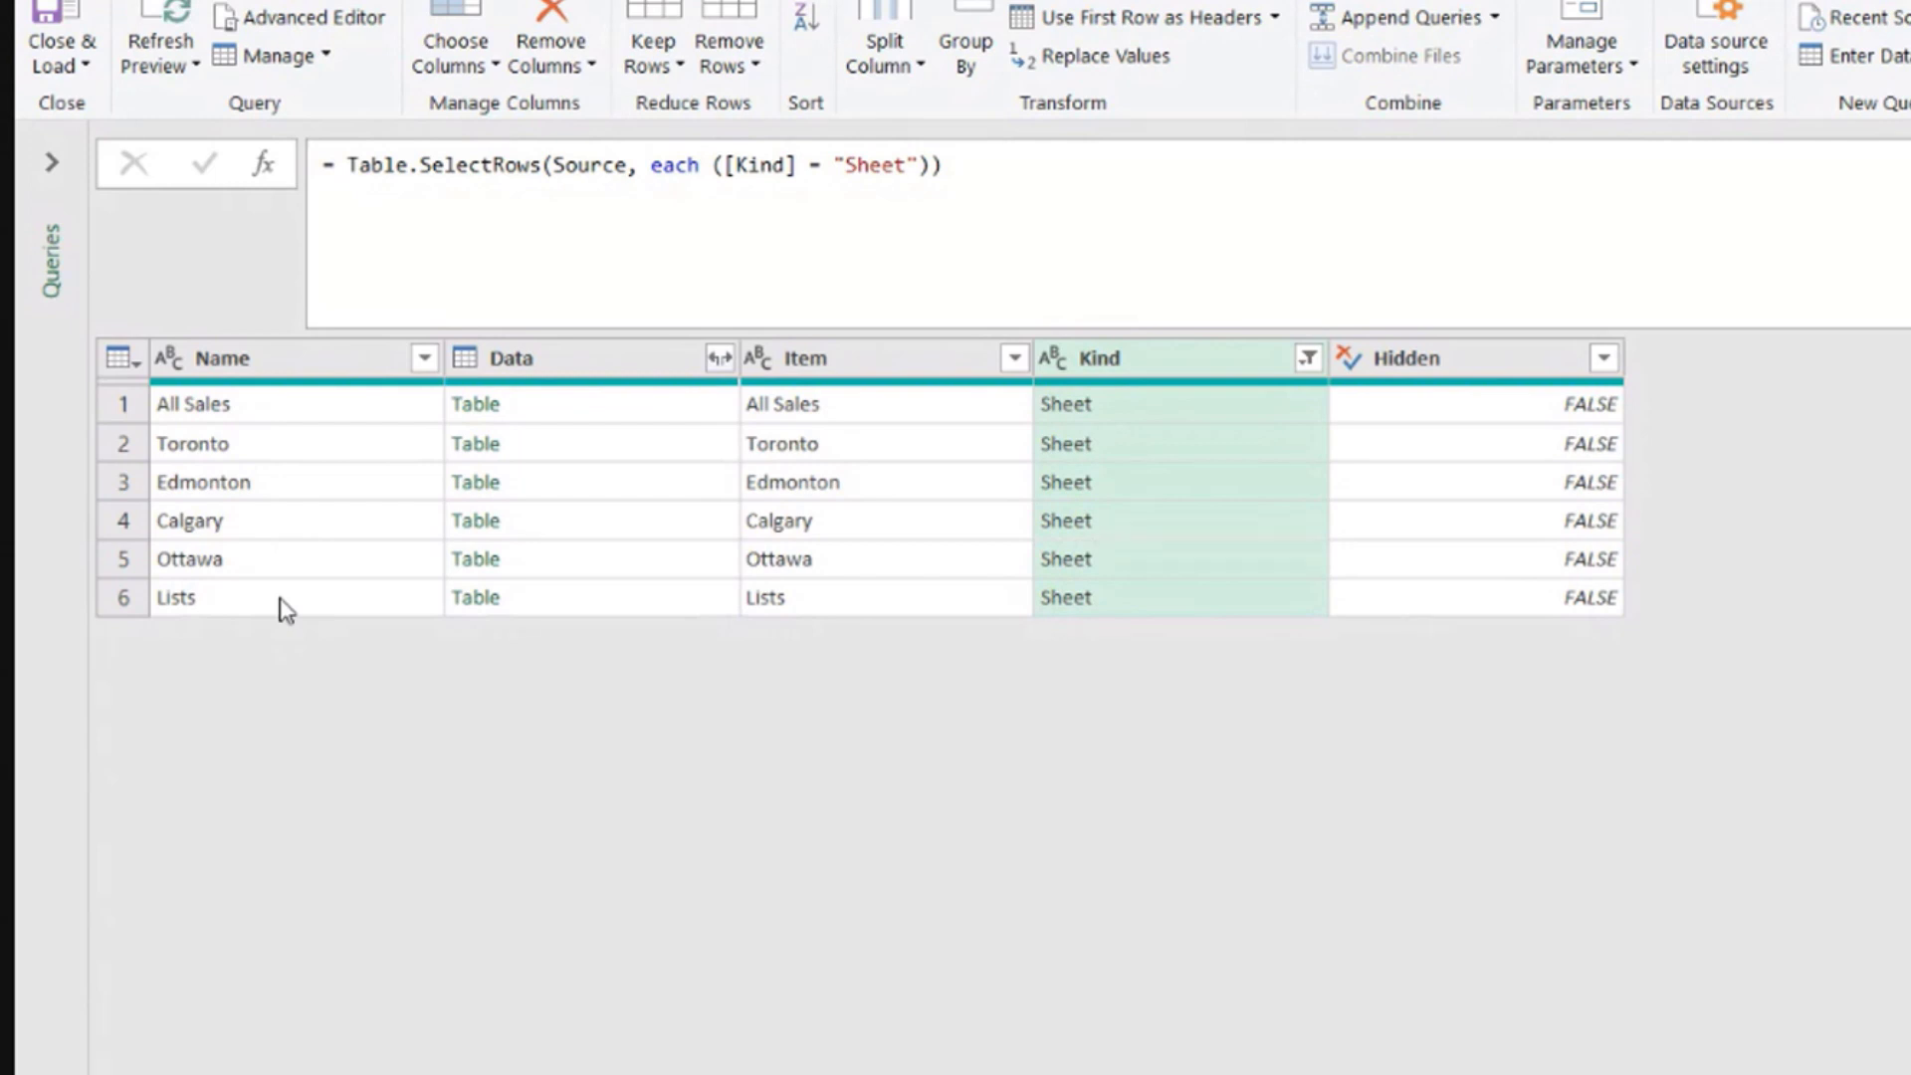
# Uncheck All Sales and Lists in the Name filter, leaving Toronto, Edmonton, Calgary and Ottawa.
pyautogui.click(424, 358)
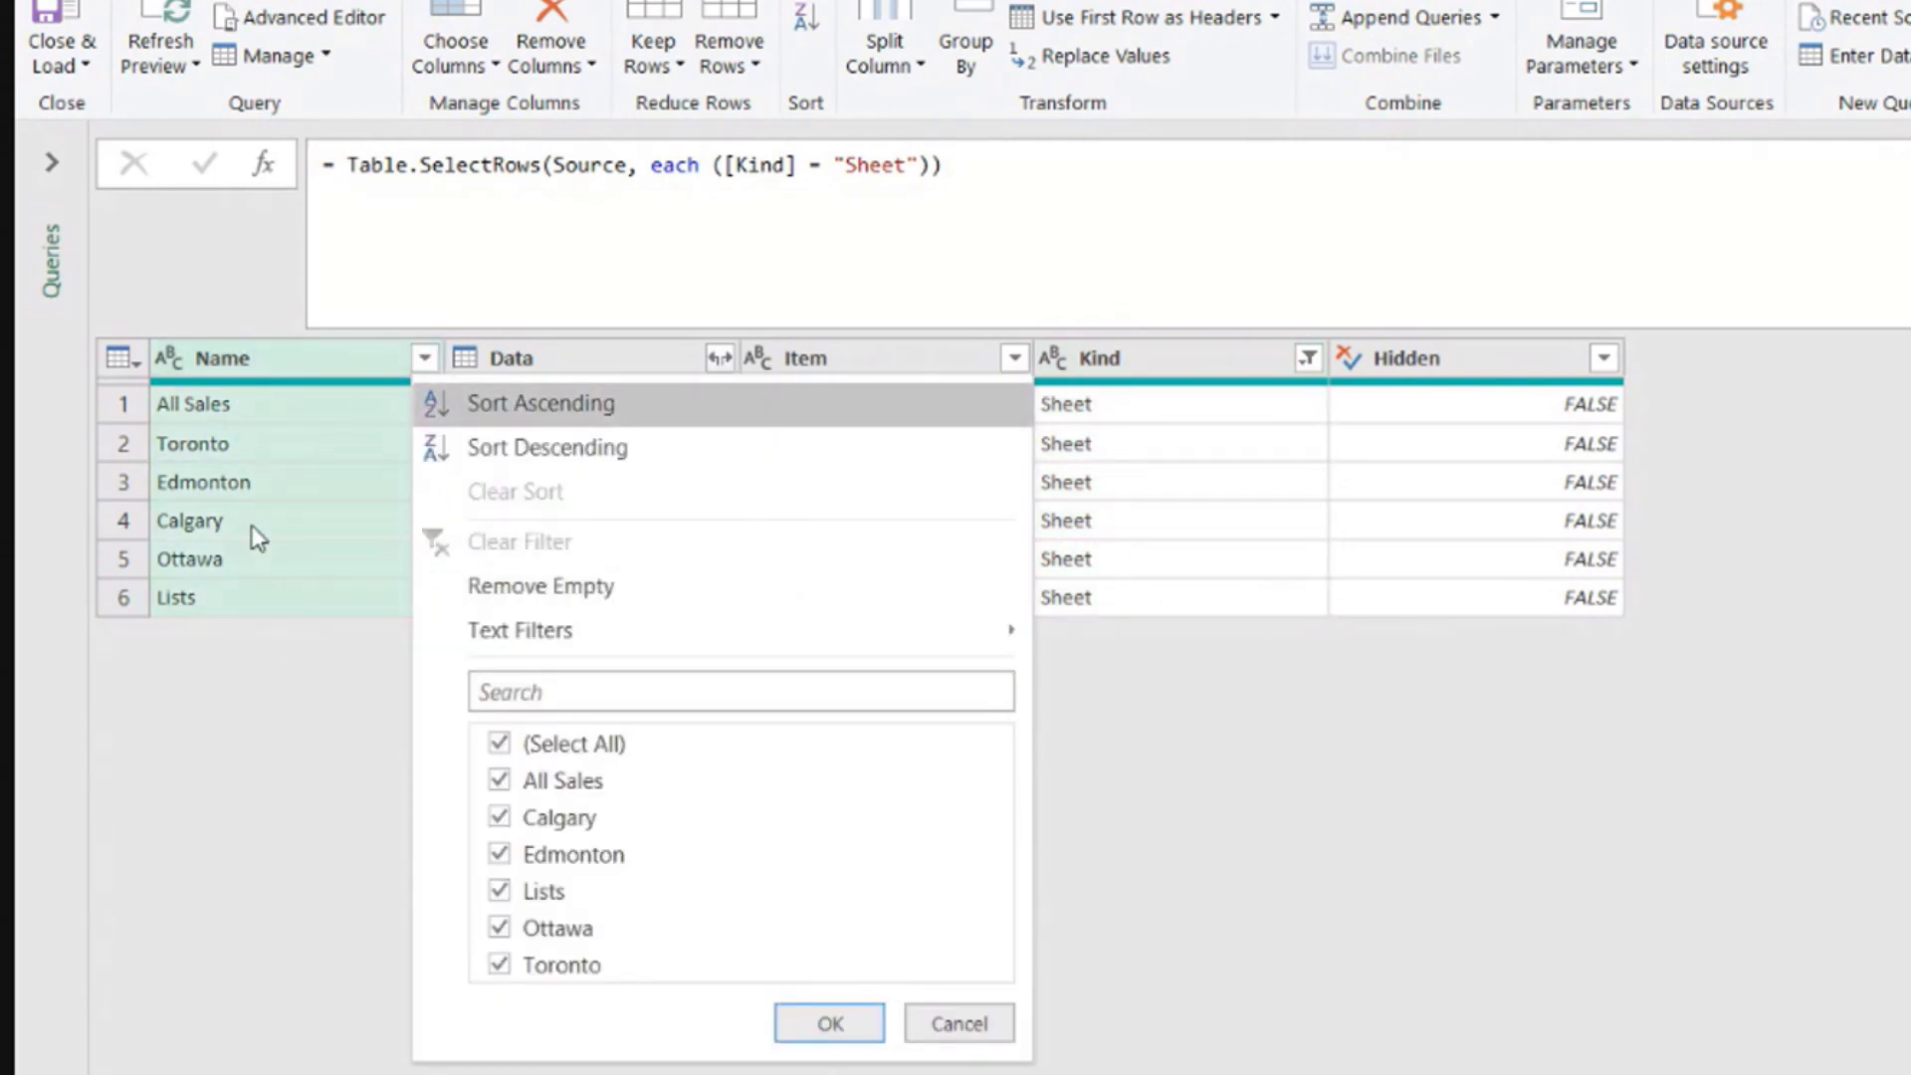
pyautogui.click(501, 782)
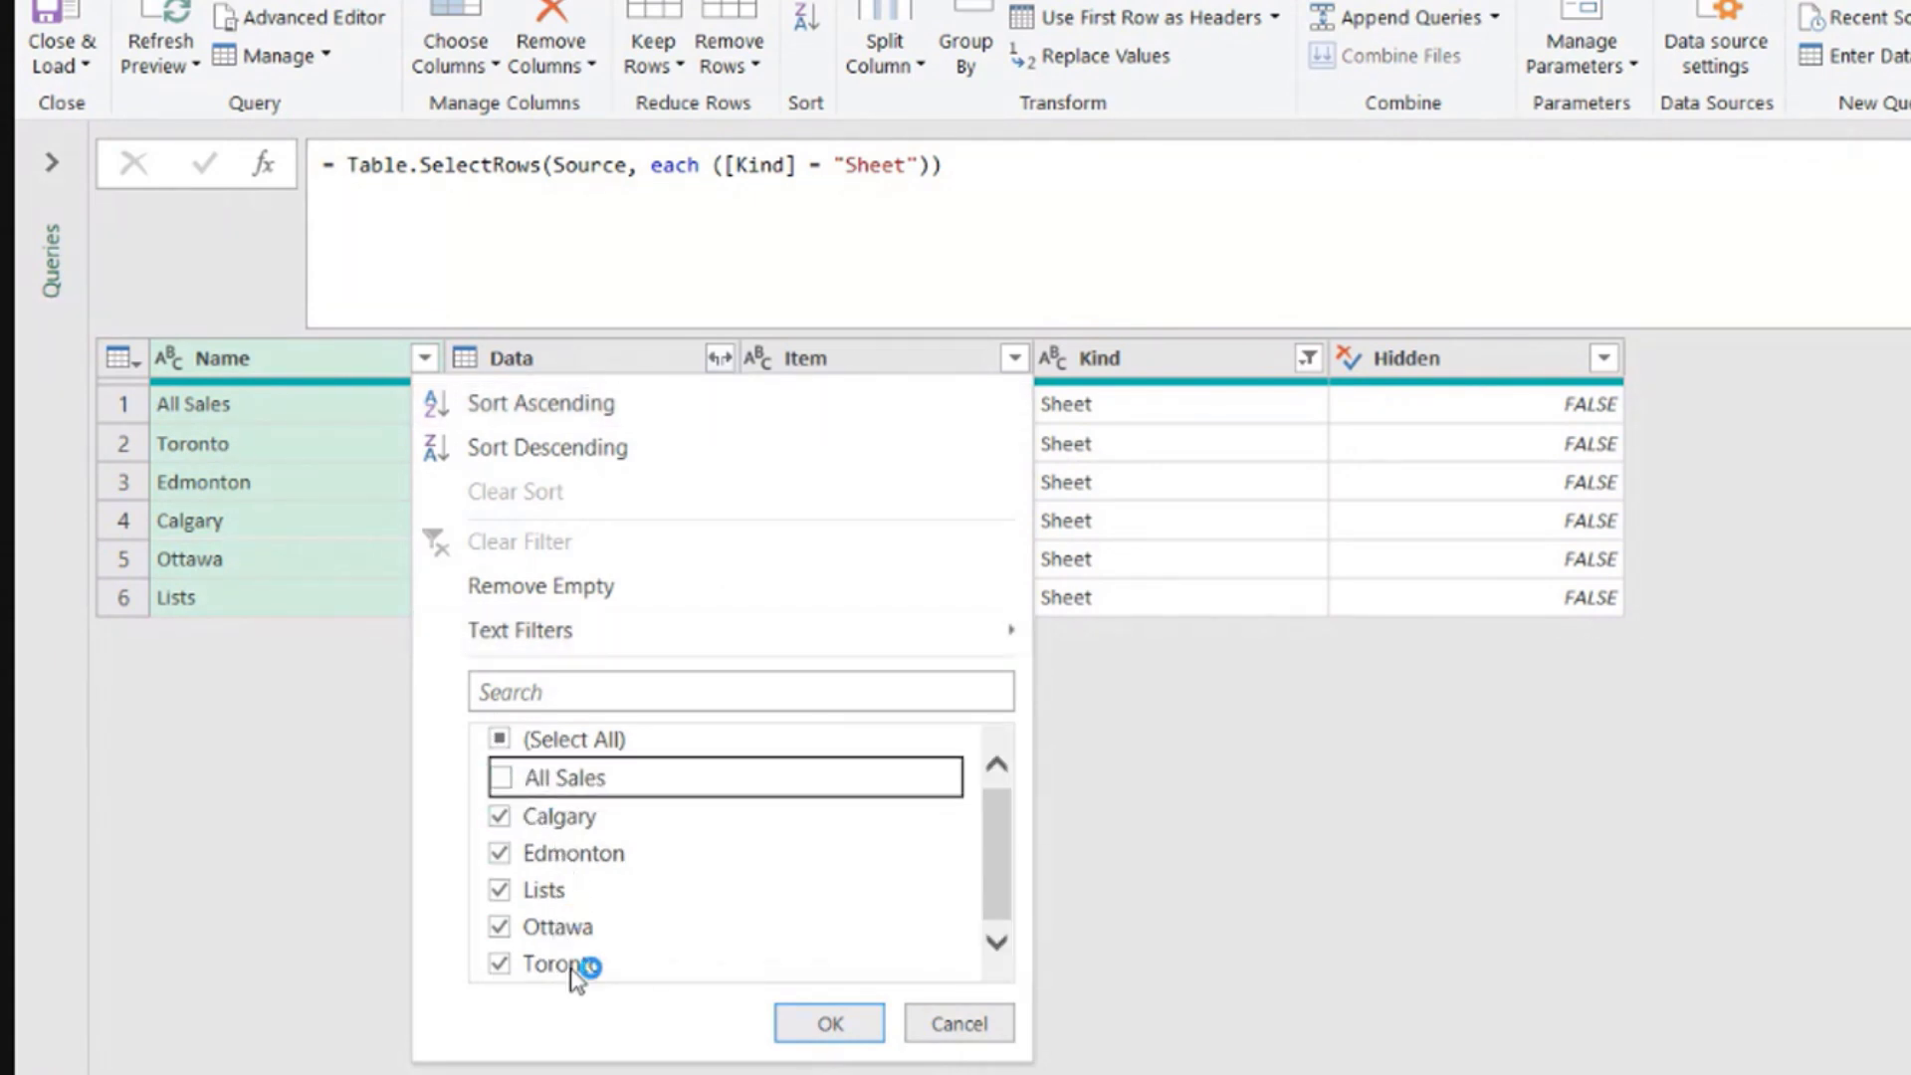
pyautogui.click(499, 890)
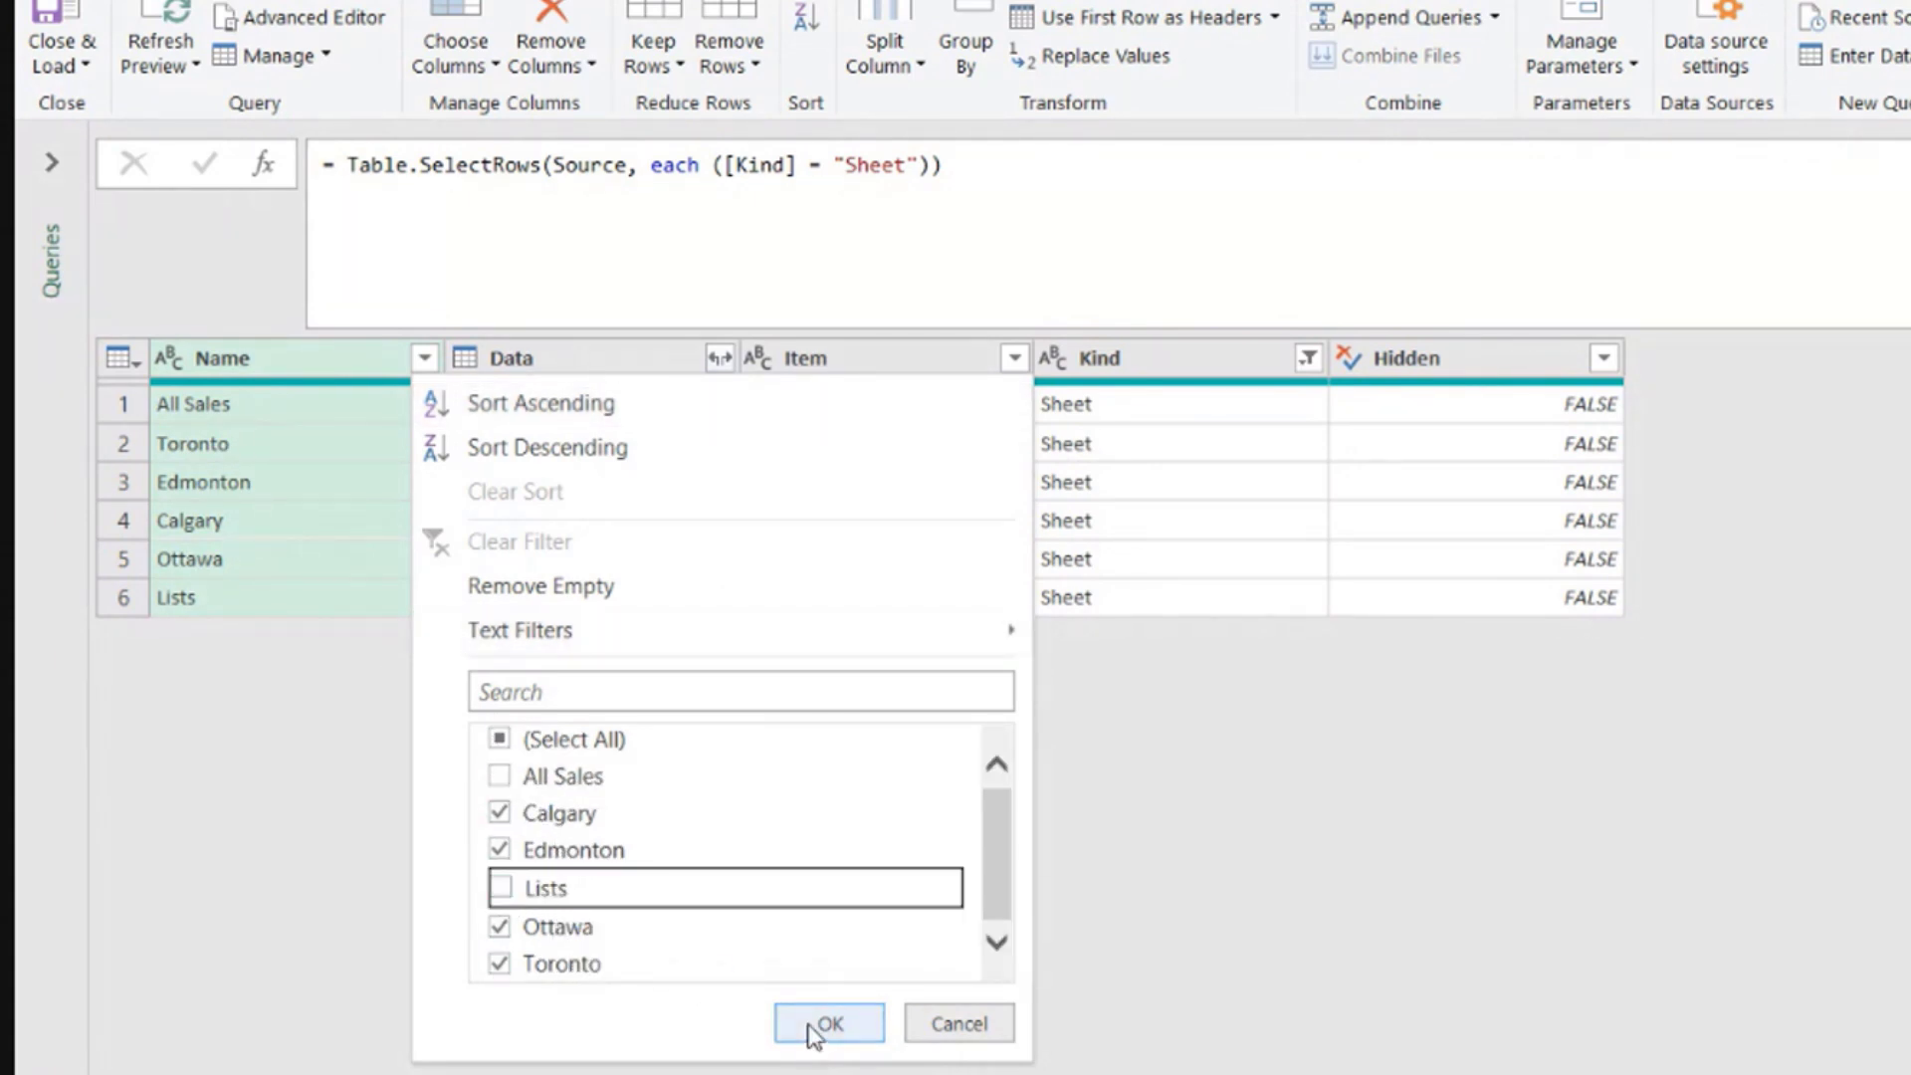
pyautogui.click(814, 1029)
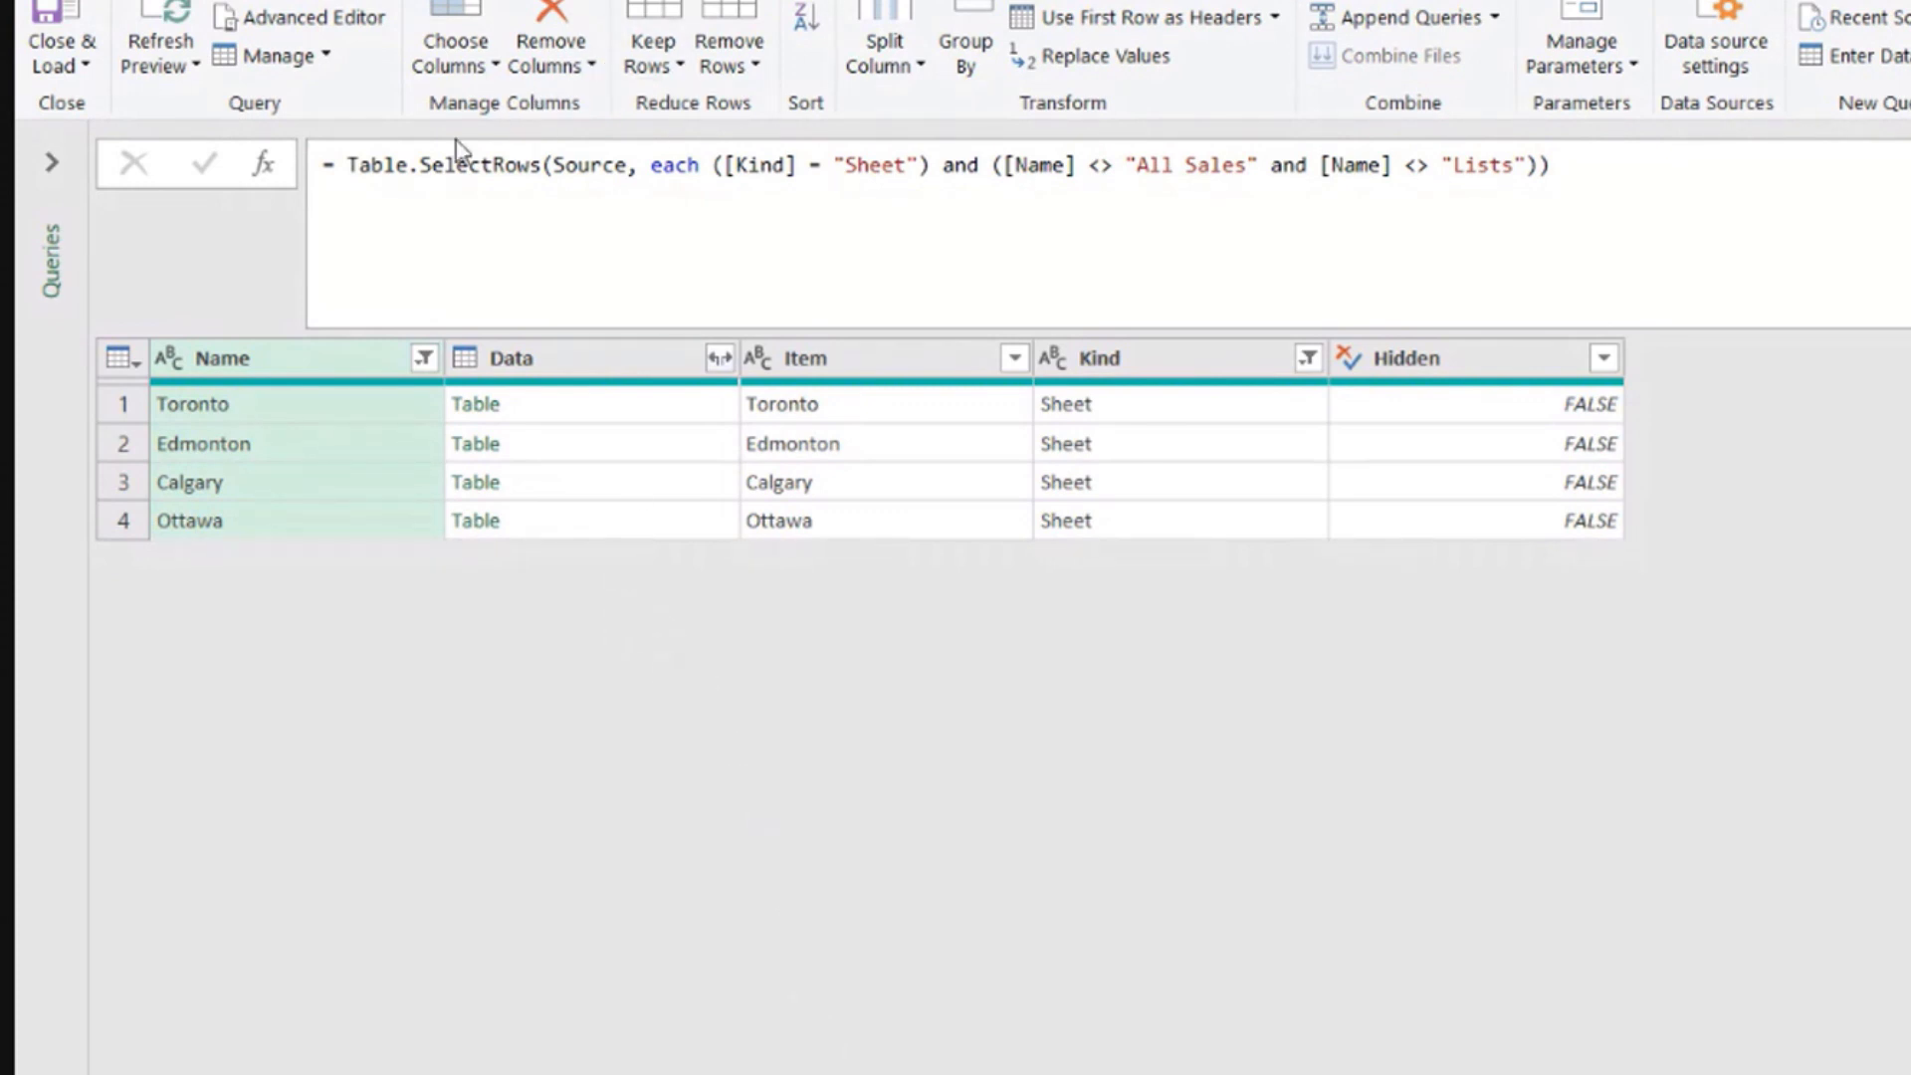
pyautogui.moveTo(354, 165); pyautogui.dragTo(1594, 169)
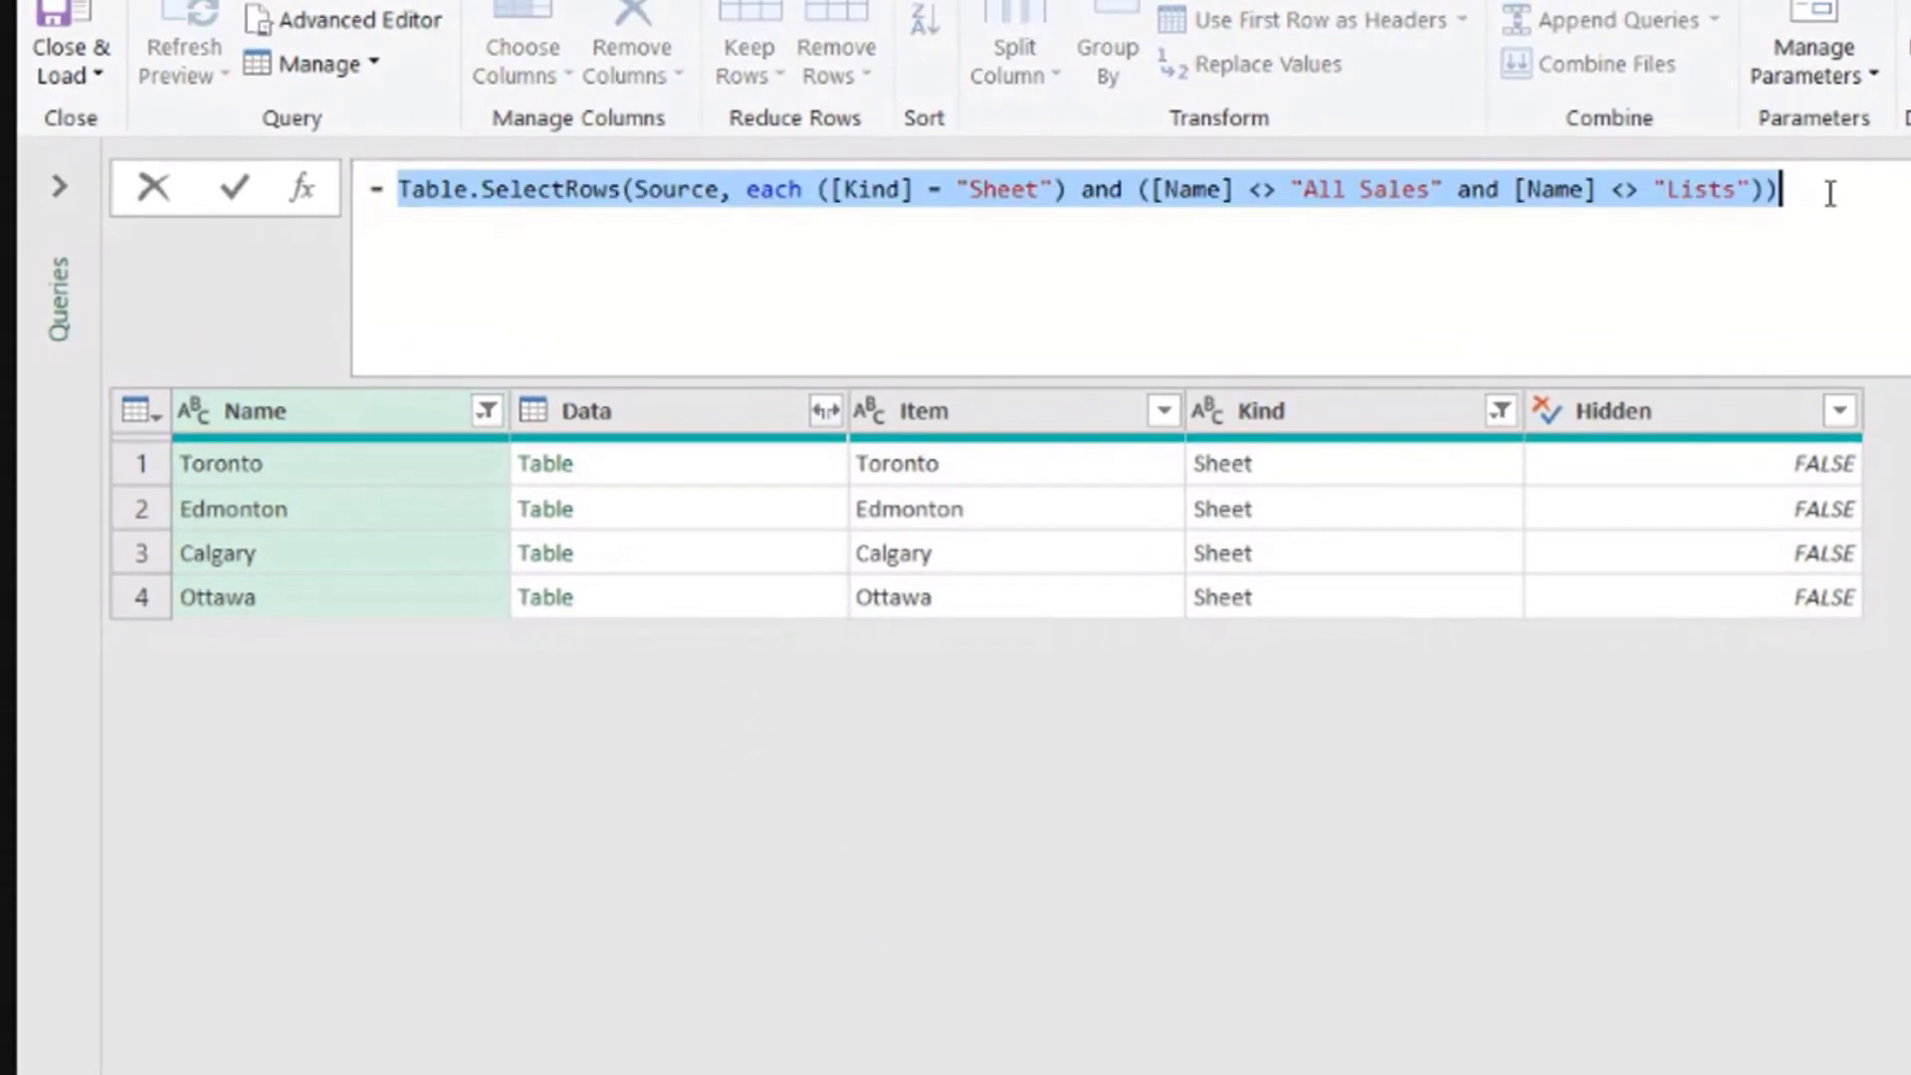
pyautogui.click(1620, 333)
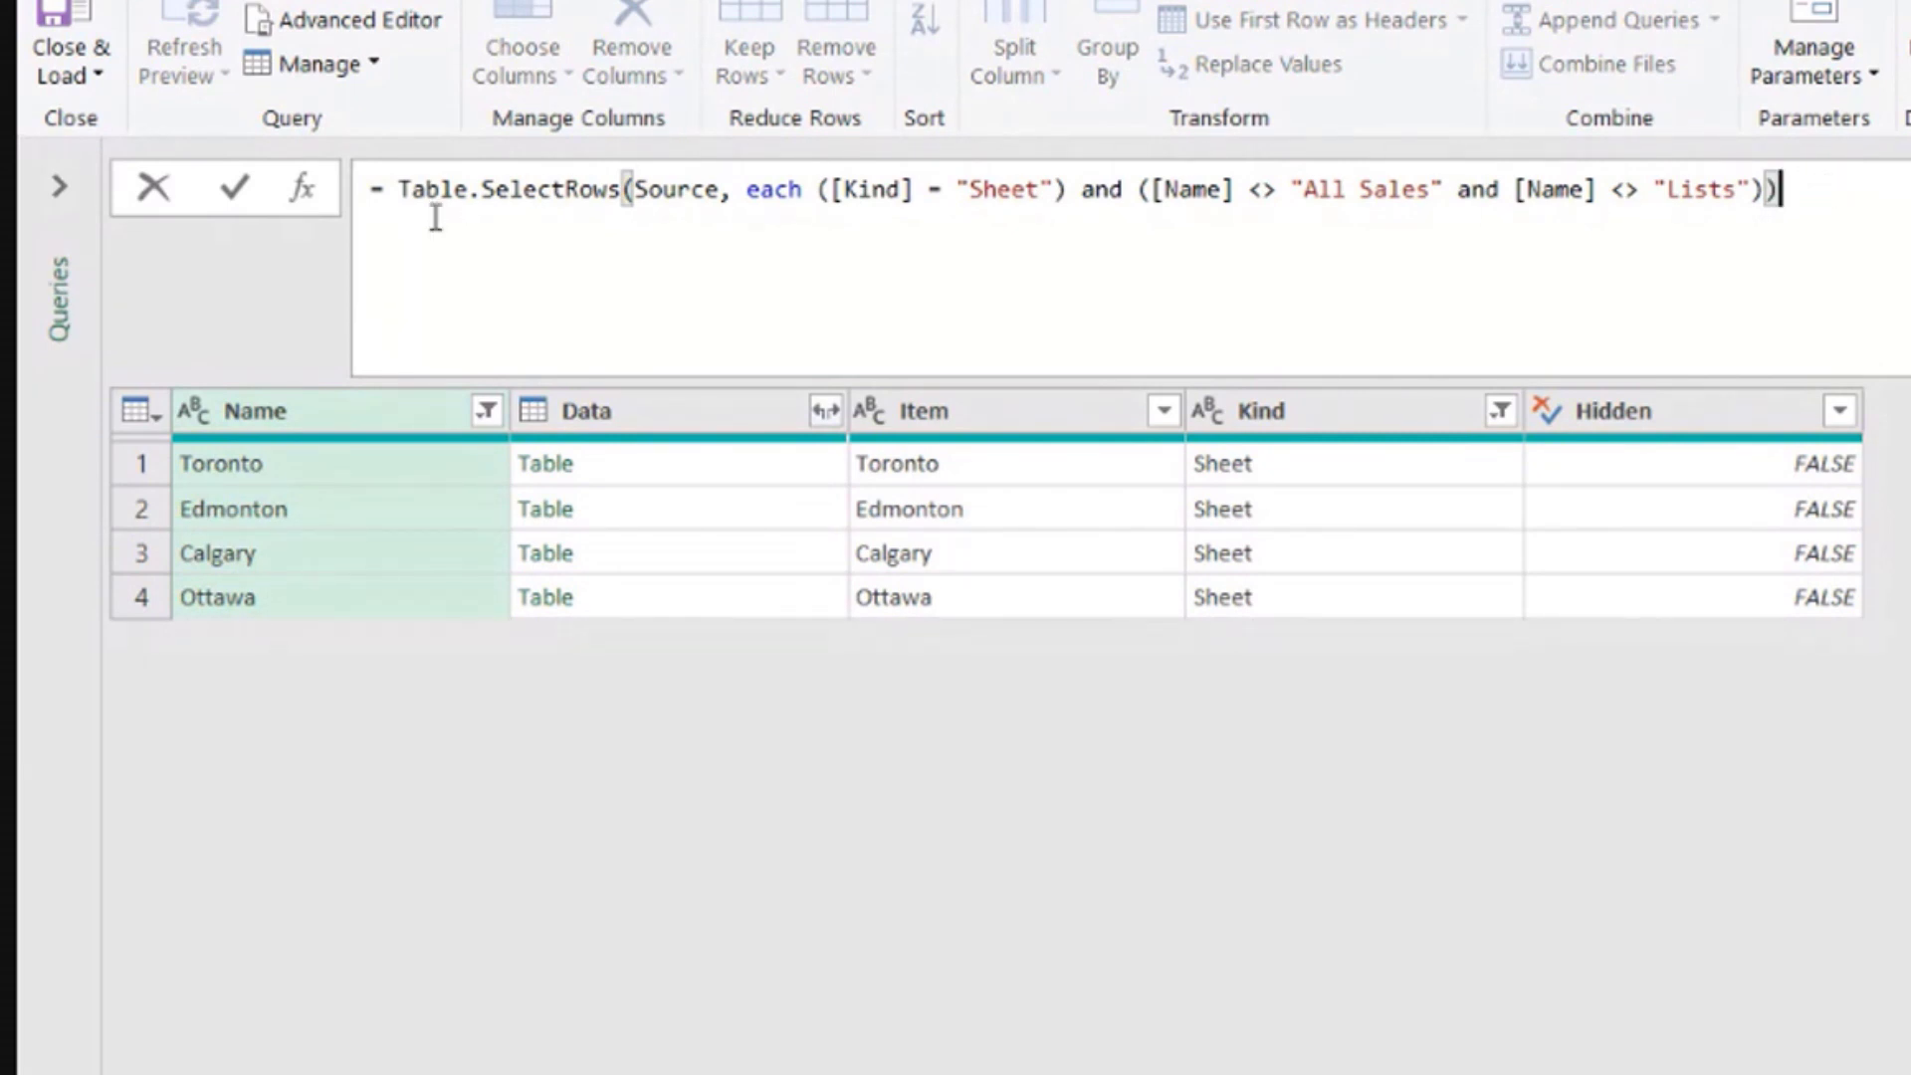
pyautogui.moveTo(717, 175)
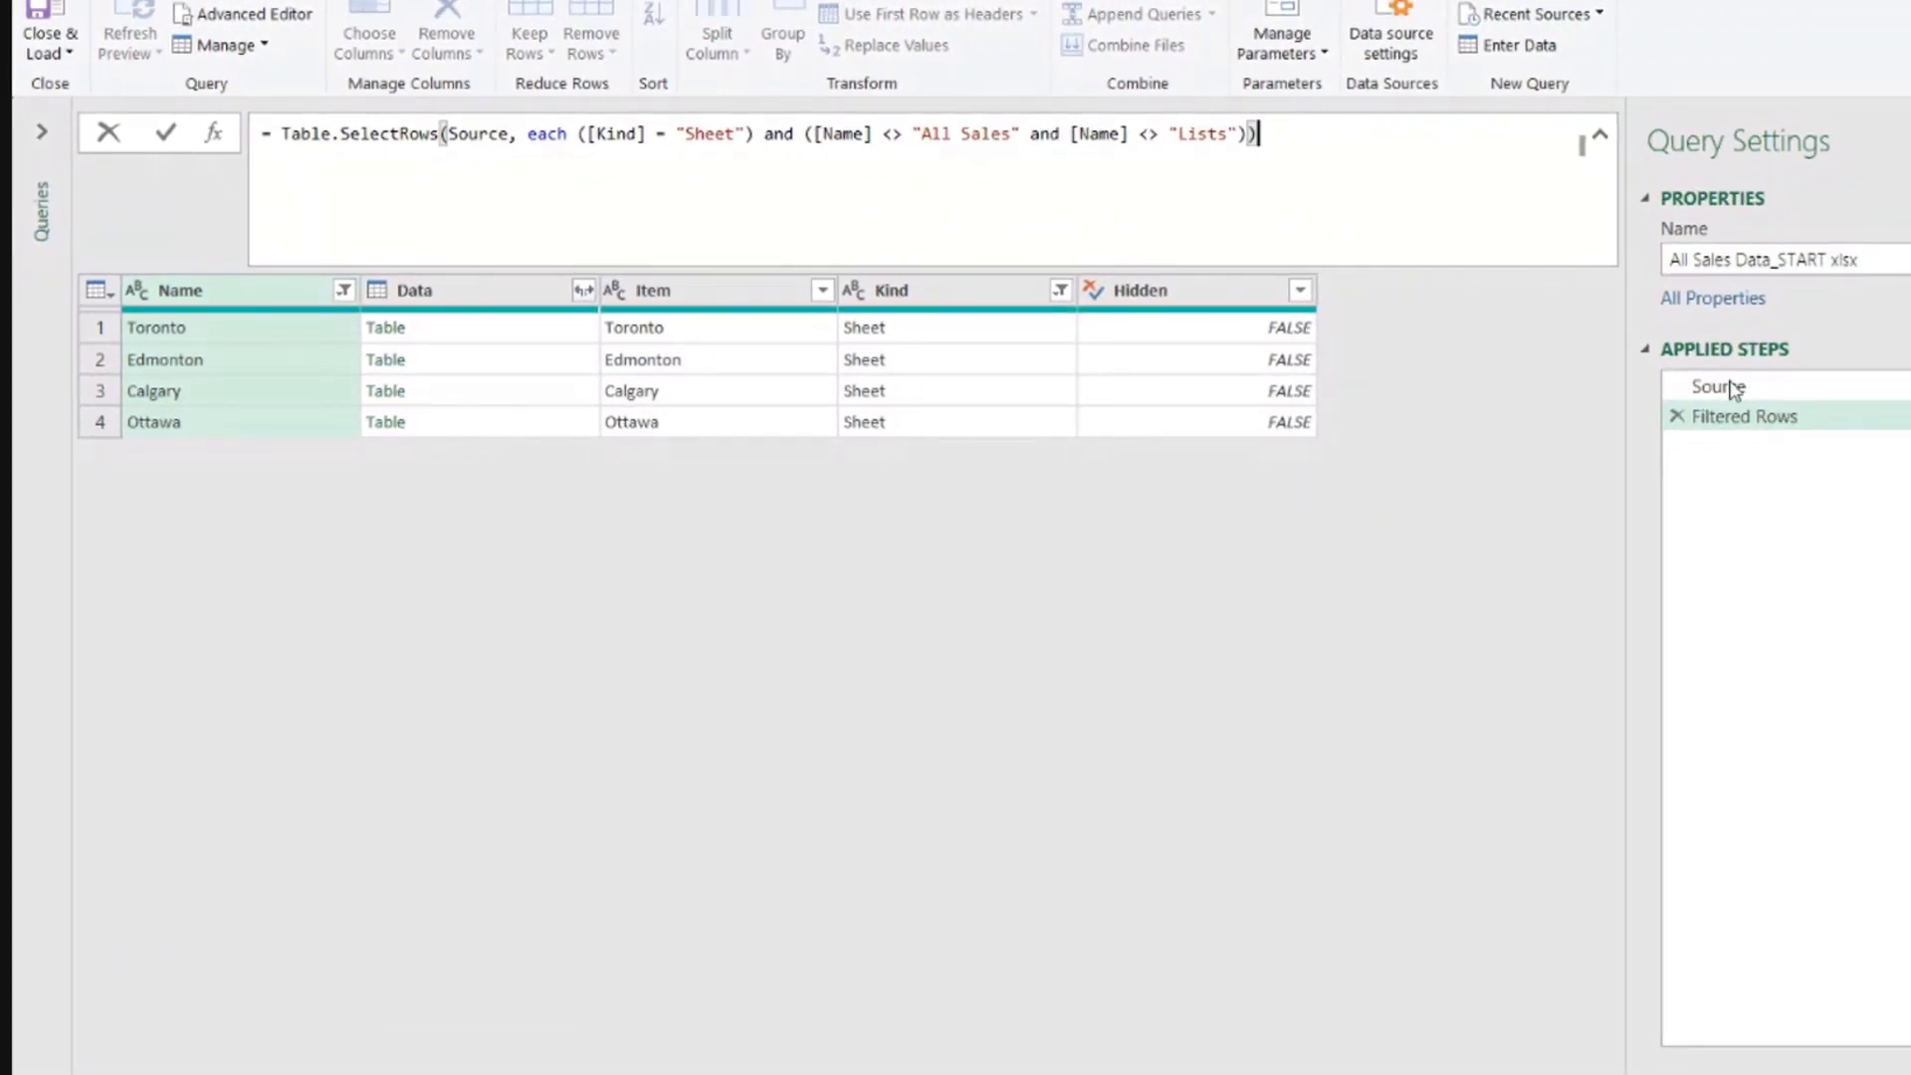
pyautogui.moveTo(448, 127); pyautogui.dragTo(1232, 132)
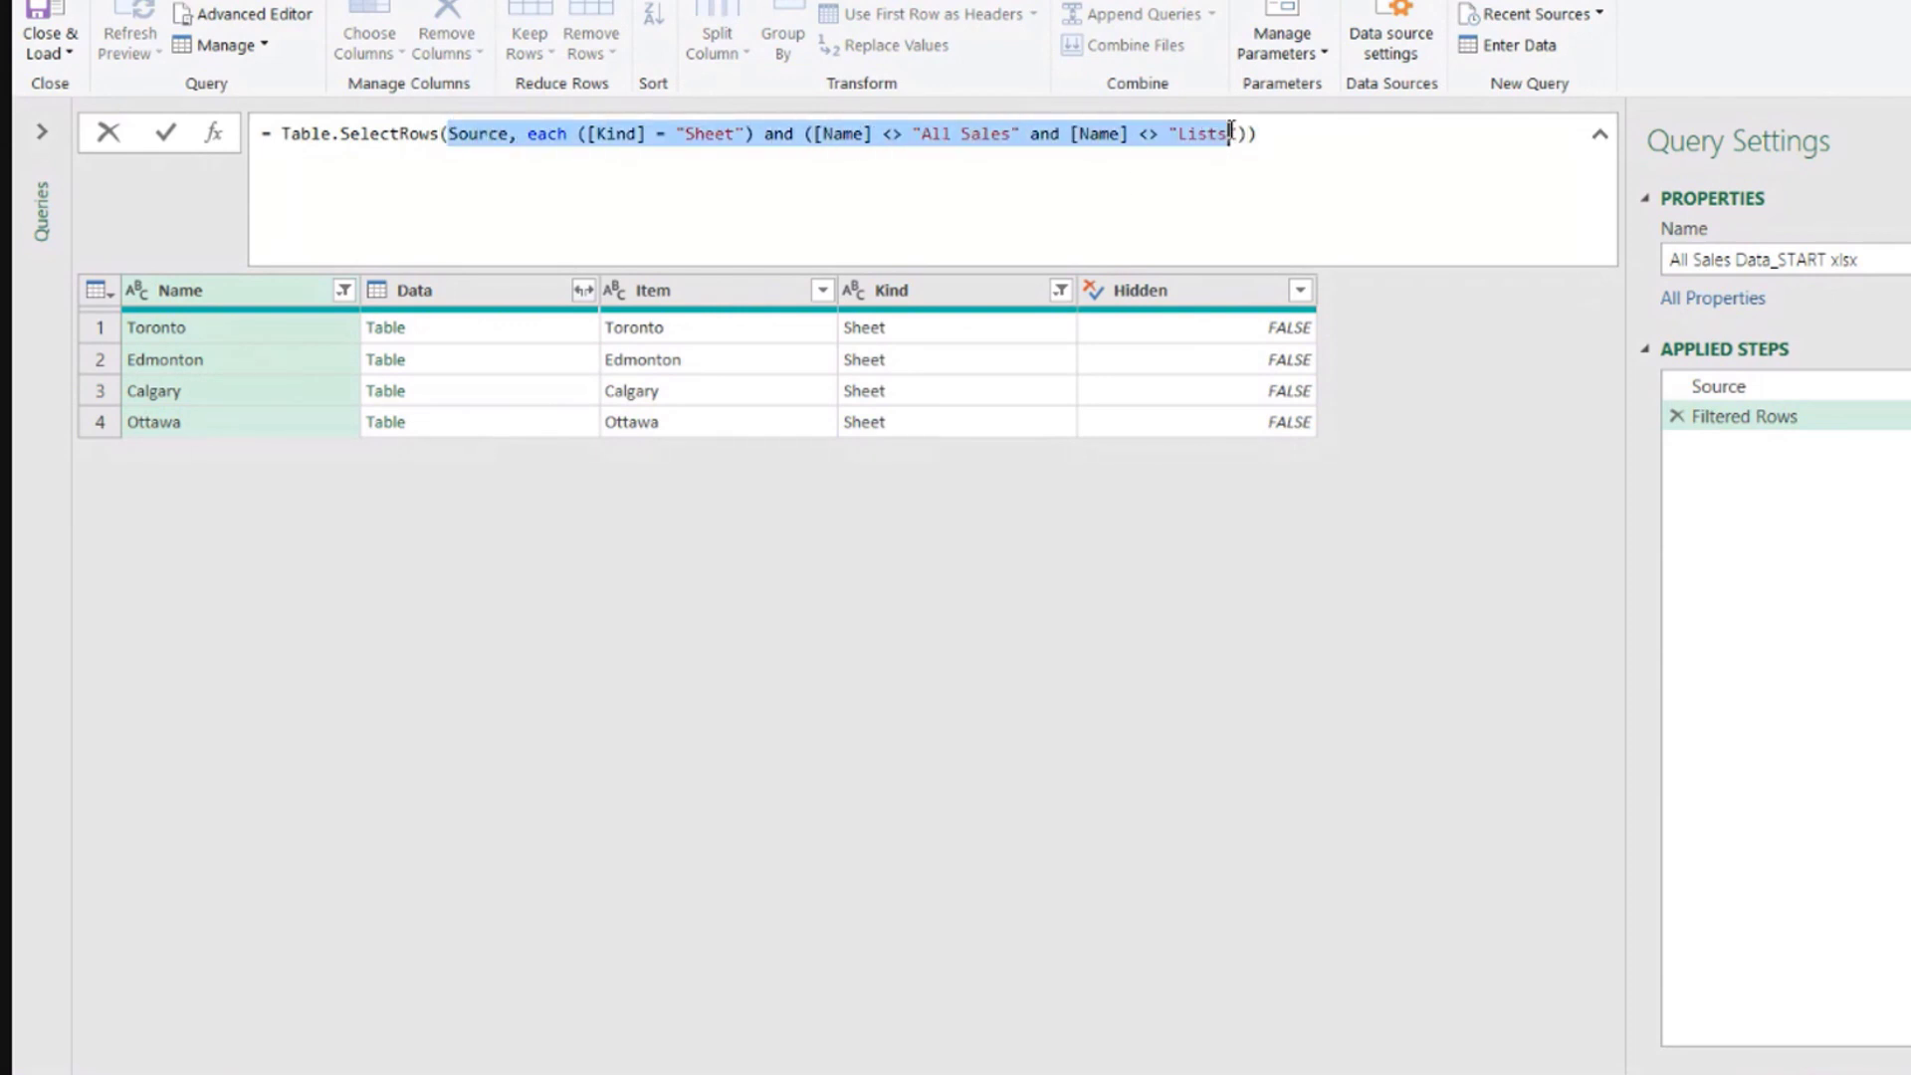
pyautogui.click(1105, 188)
pyautogui.moveTo(430, 128)
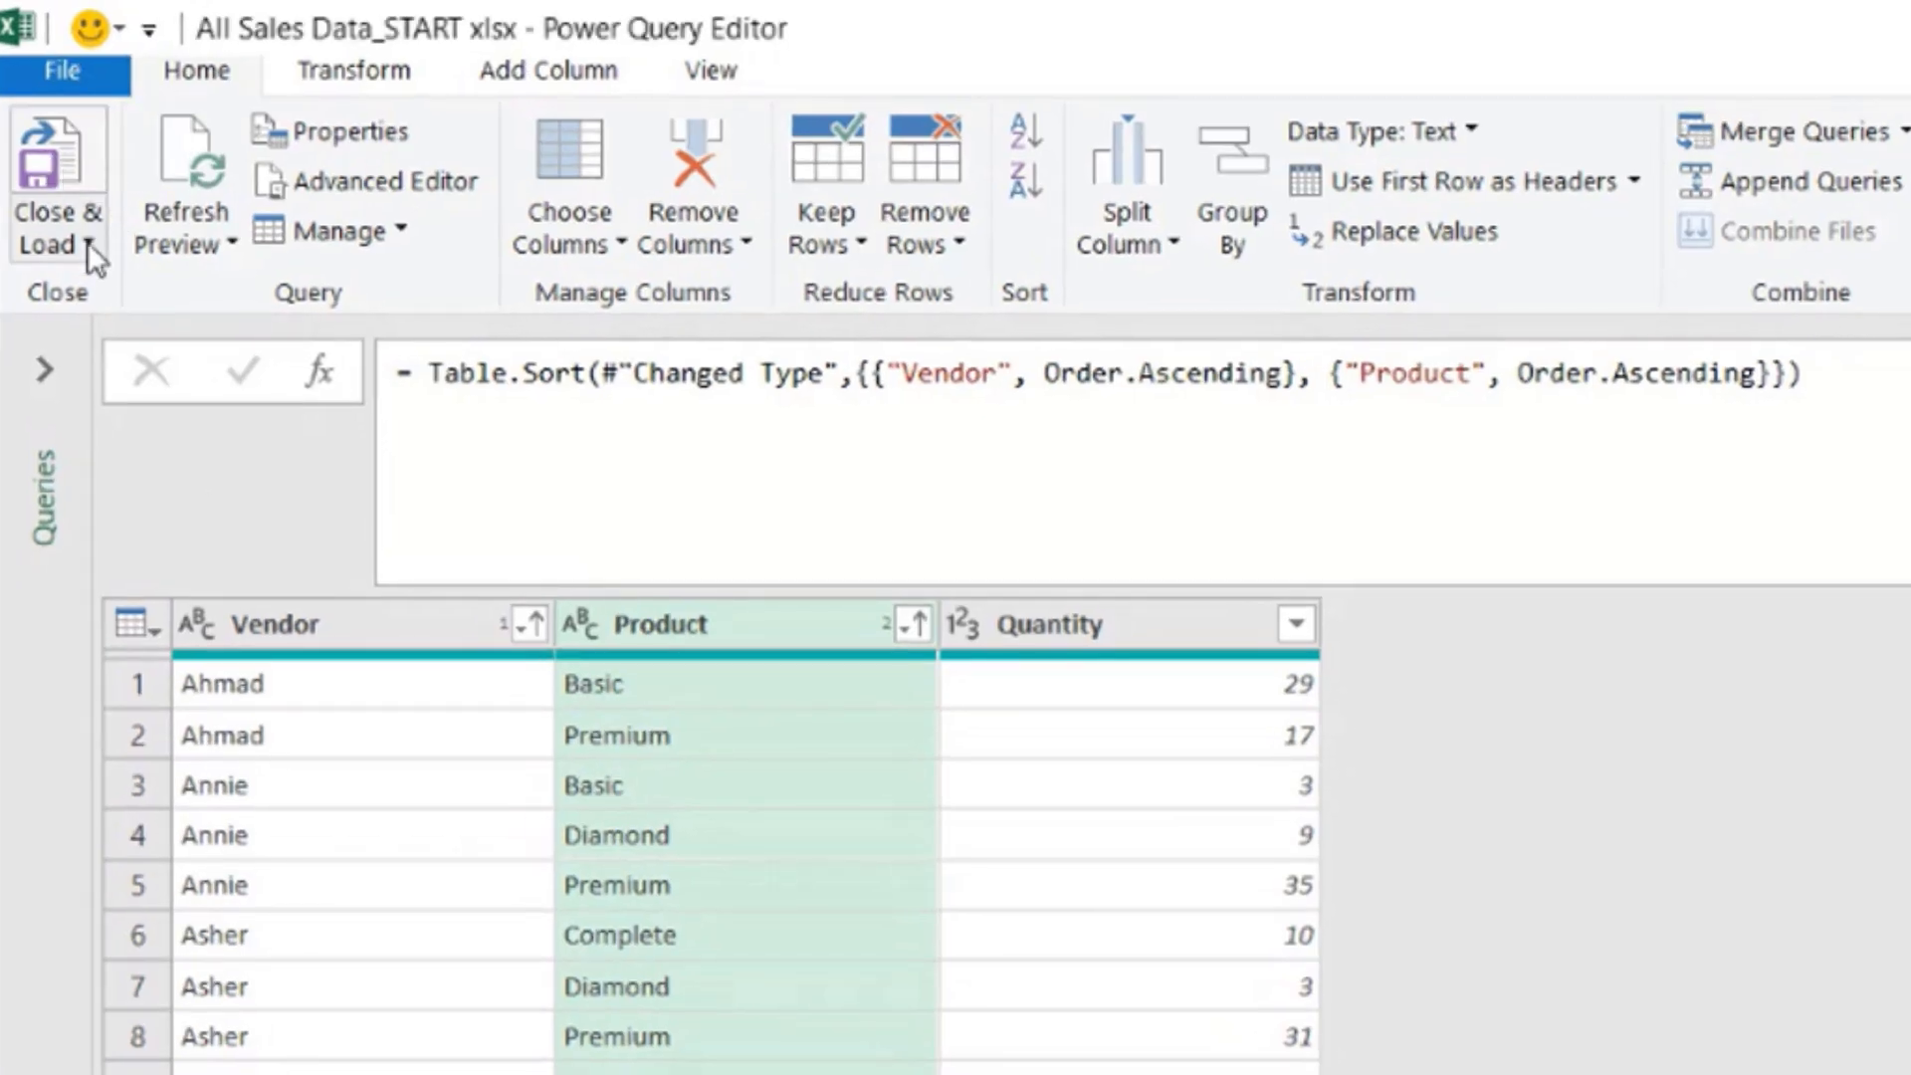
# Close & Load the query as a PivotTable Report at 'All Sales'!$B$3 on the existing worksheet.
pyautogui.click(88, 247)
pyautogui.click(127, 340)
pyautogui.click(936, 568)
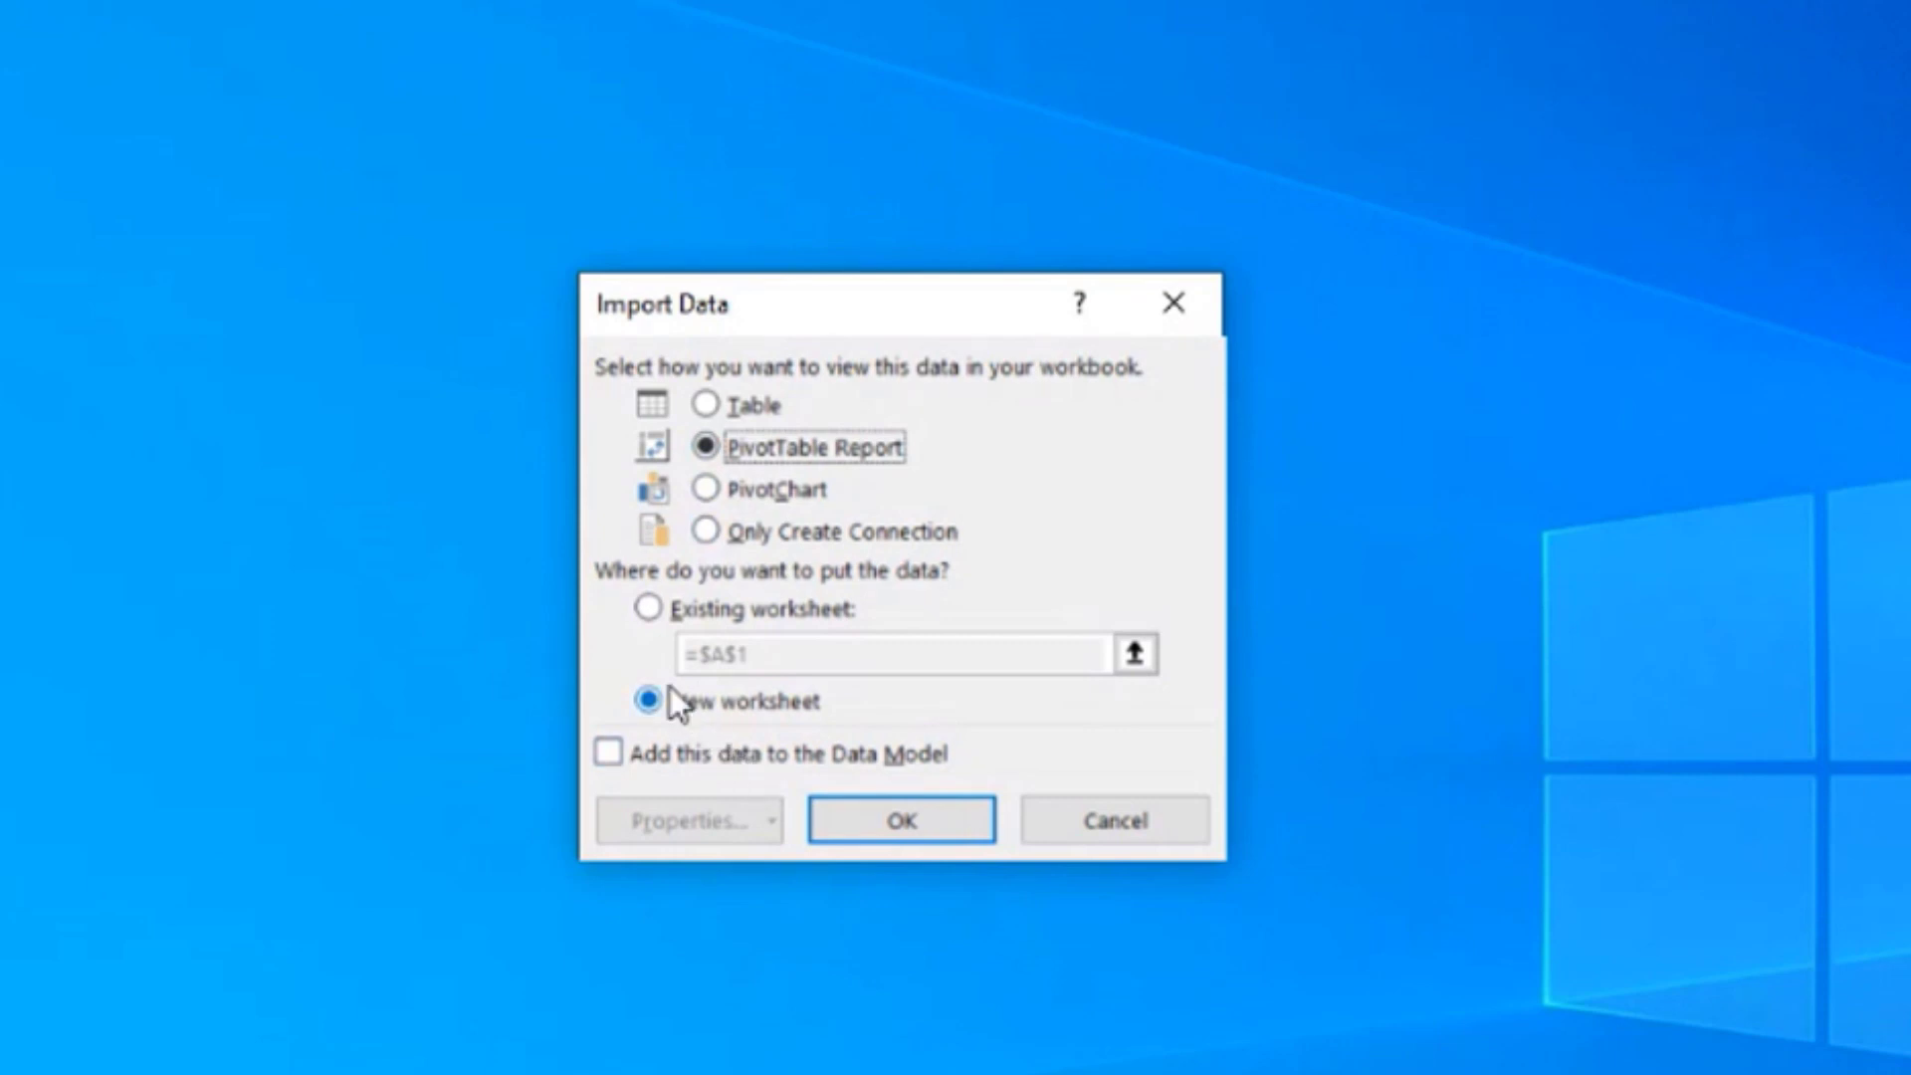
pyautogui.click(648, 609)
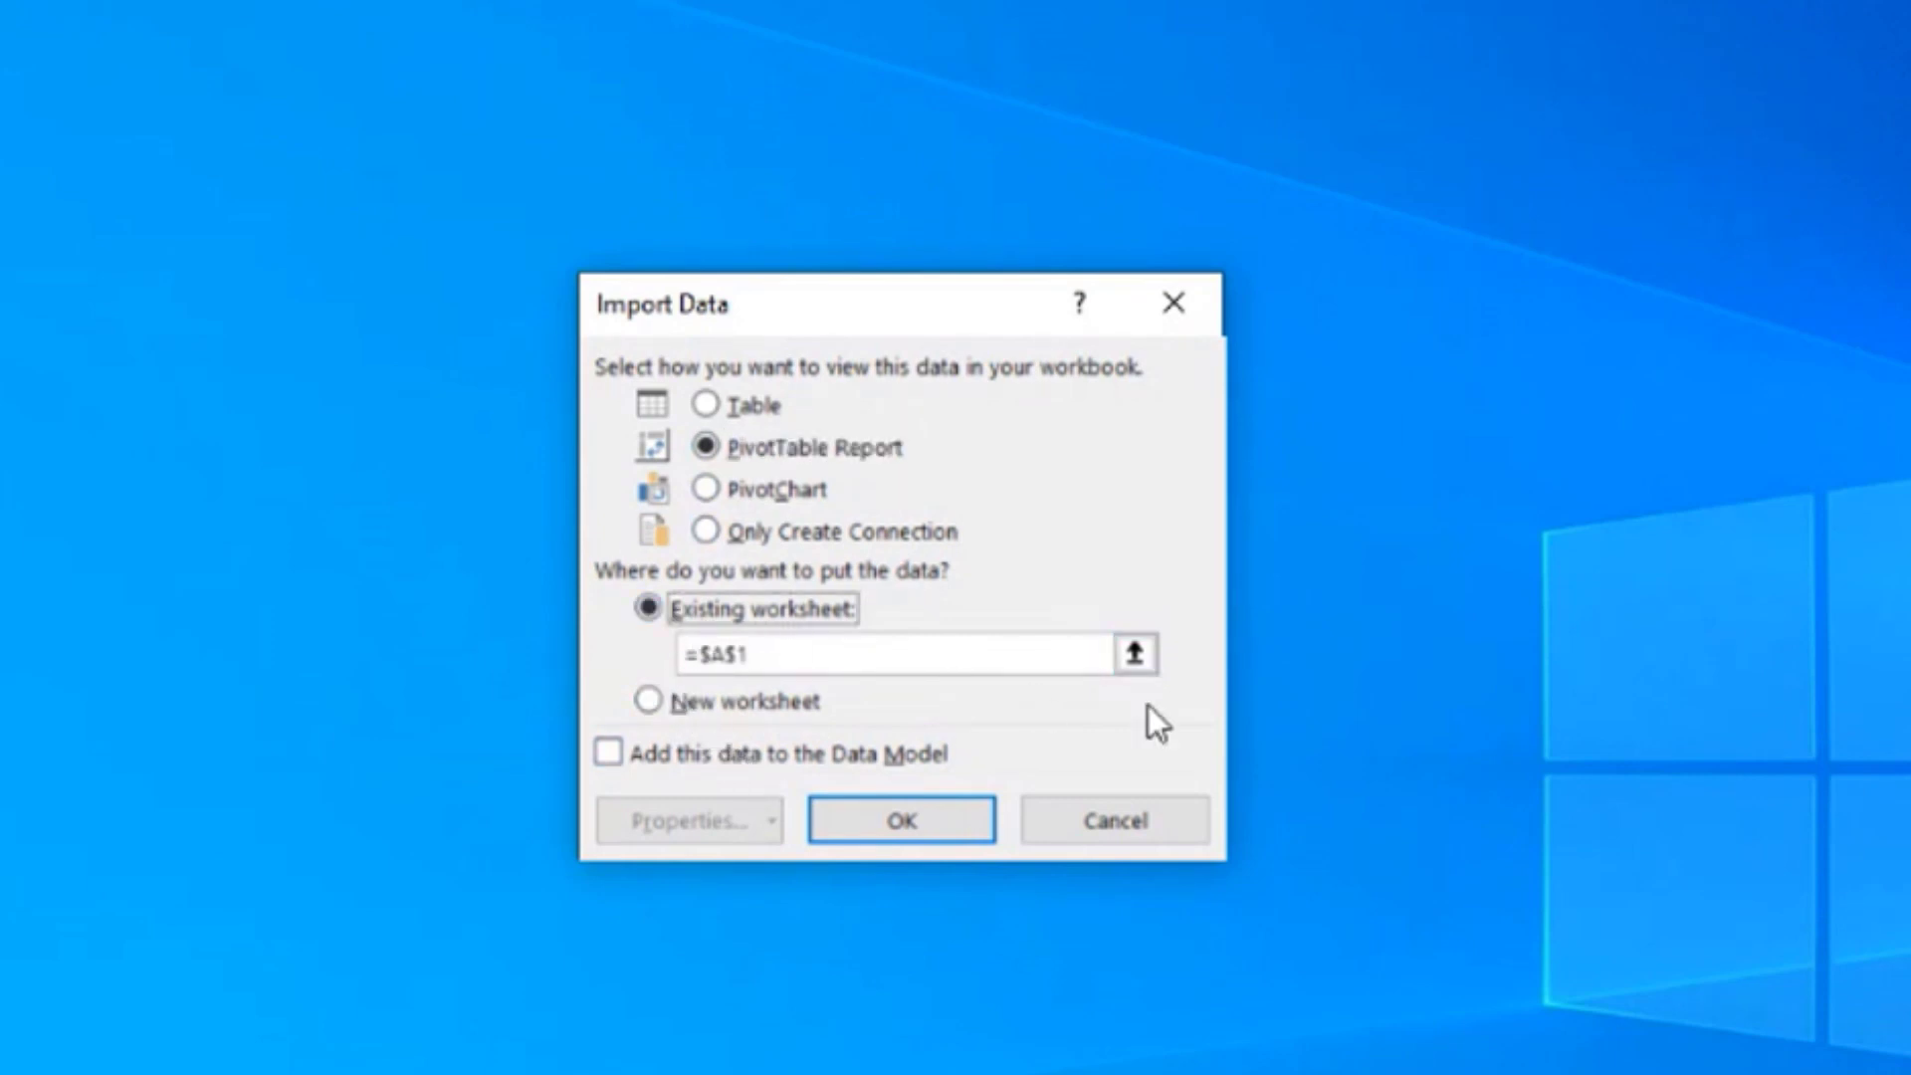
pyautogui.click(1134, 657)
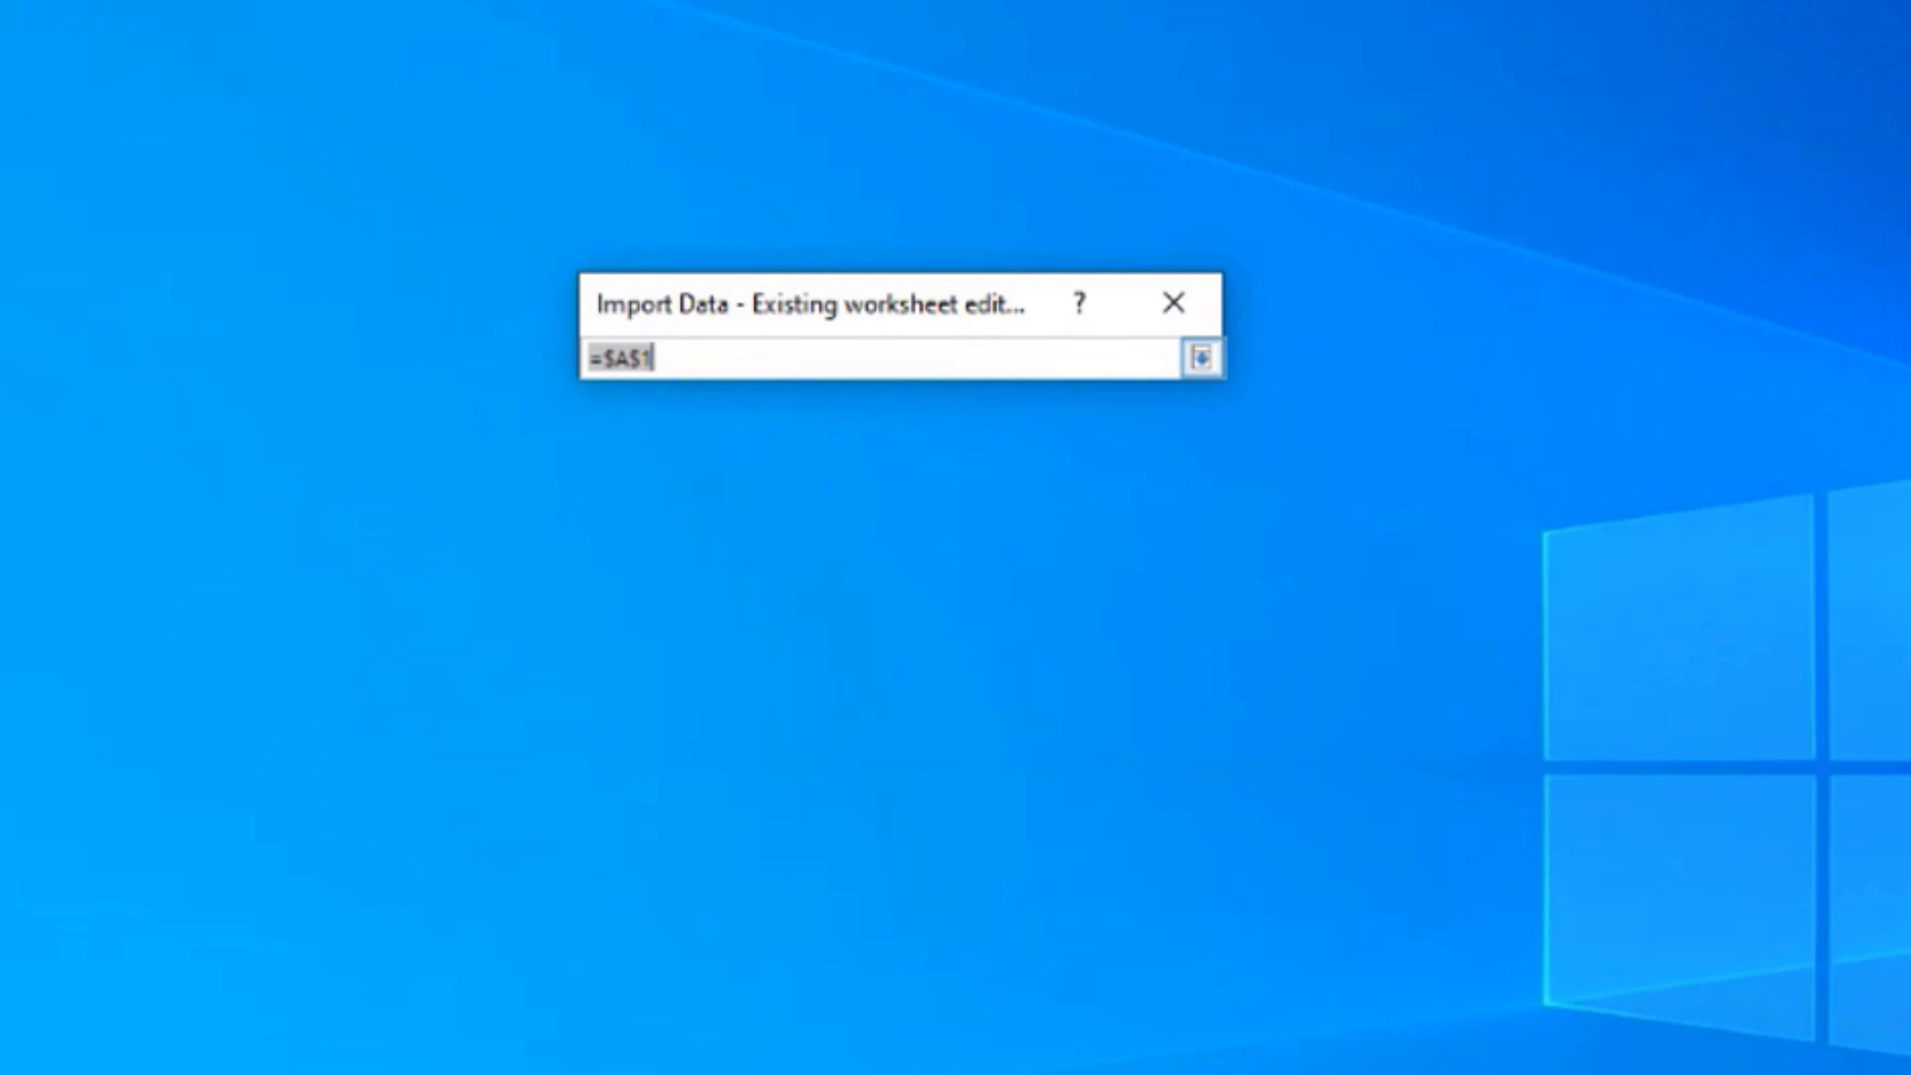
pyautogui.hotkey('ctrl', 'pagedown')
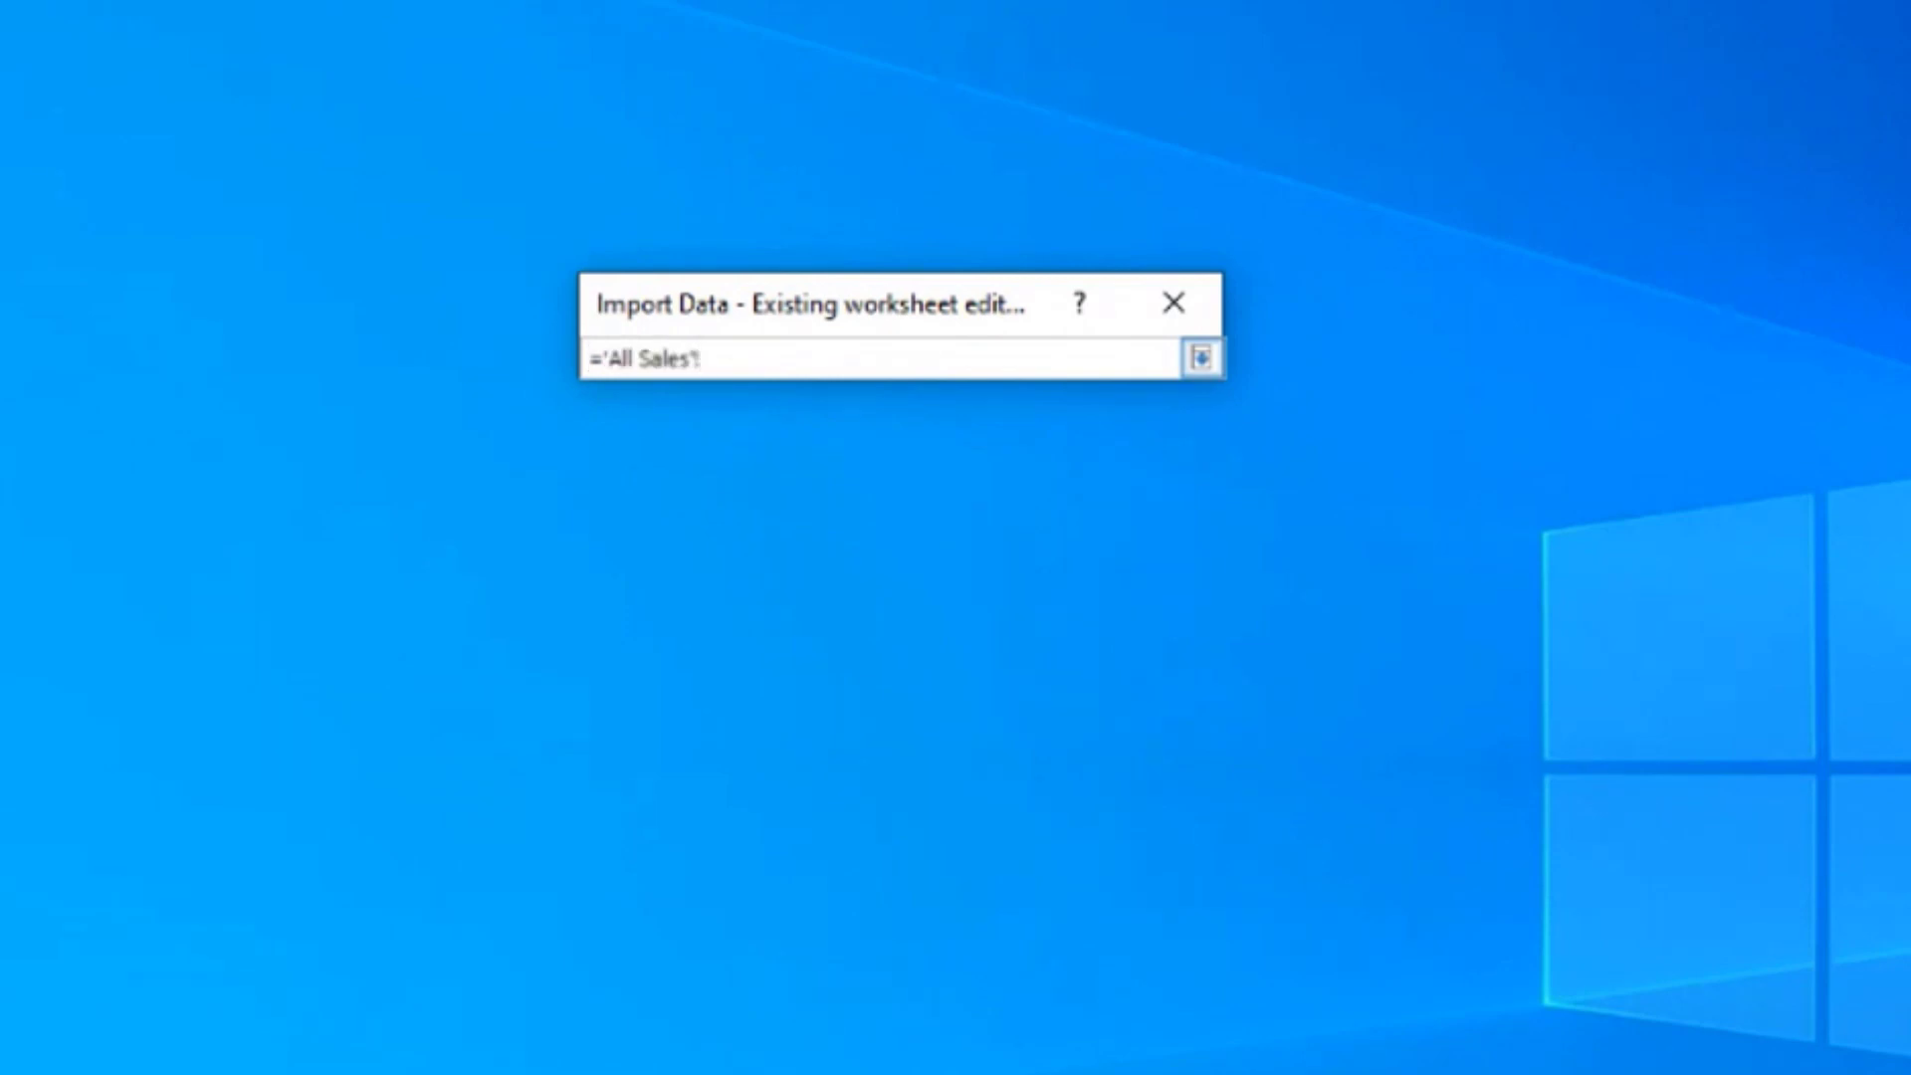
pyautogui.write('$B$3')
pyautogui.click(1202, 358)
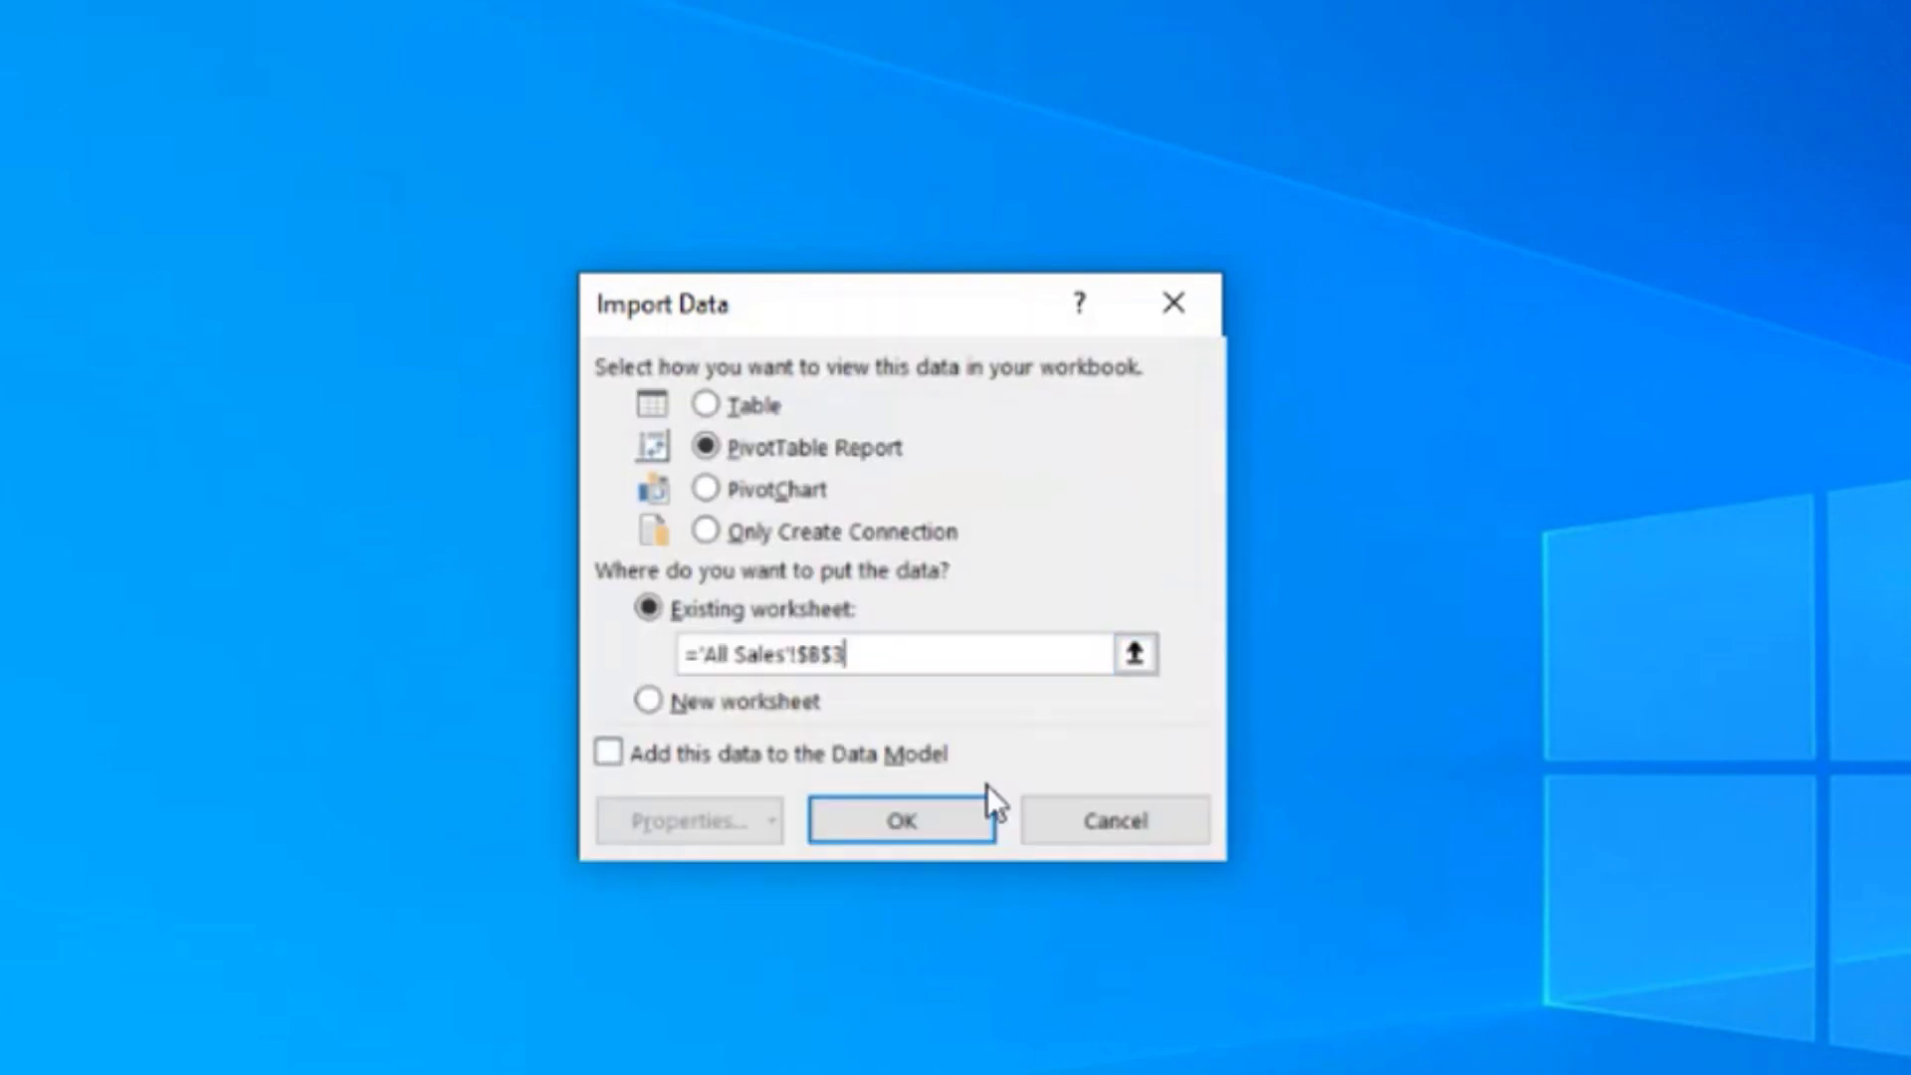
pyautogui.click(932, 827)
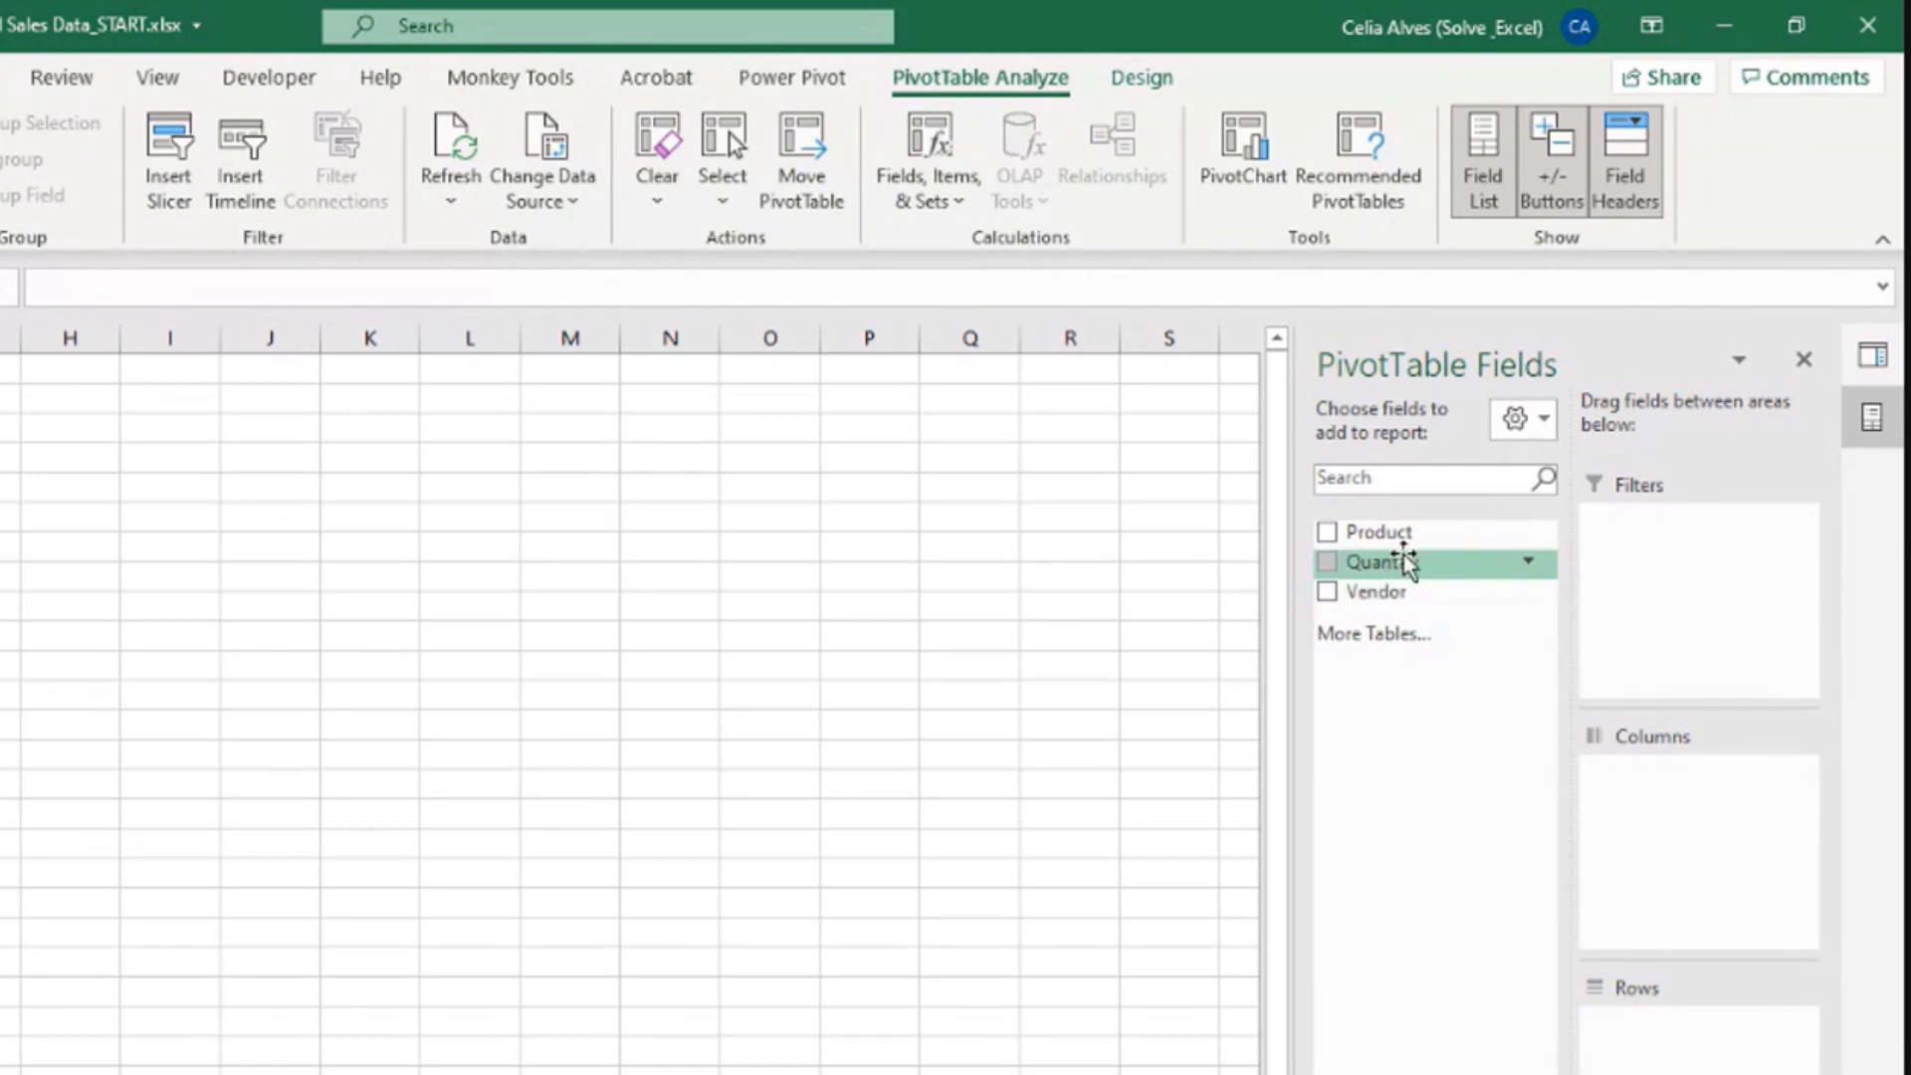
# Build the pivot with Product columns, Vendor rows and Sum of Quantity values (Grand Total 1271).
pyautogui.moveTo(1397, 533); pyautogui.dragTo(1710, 832)
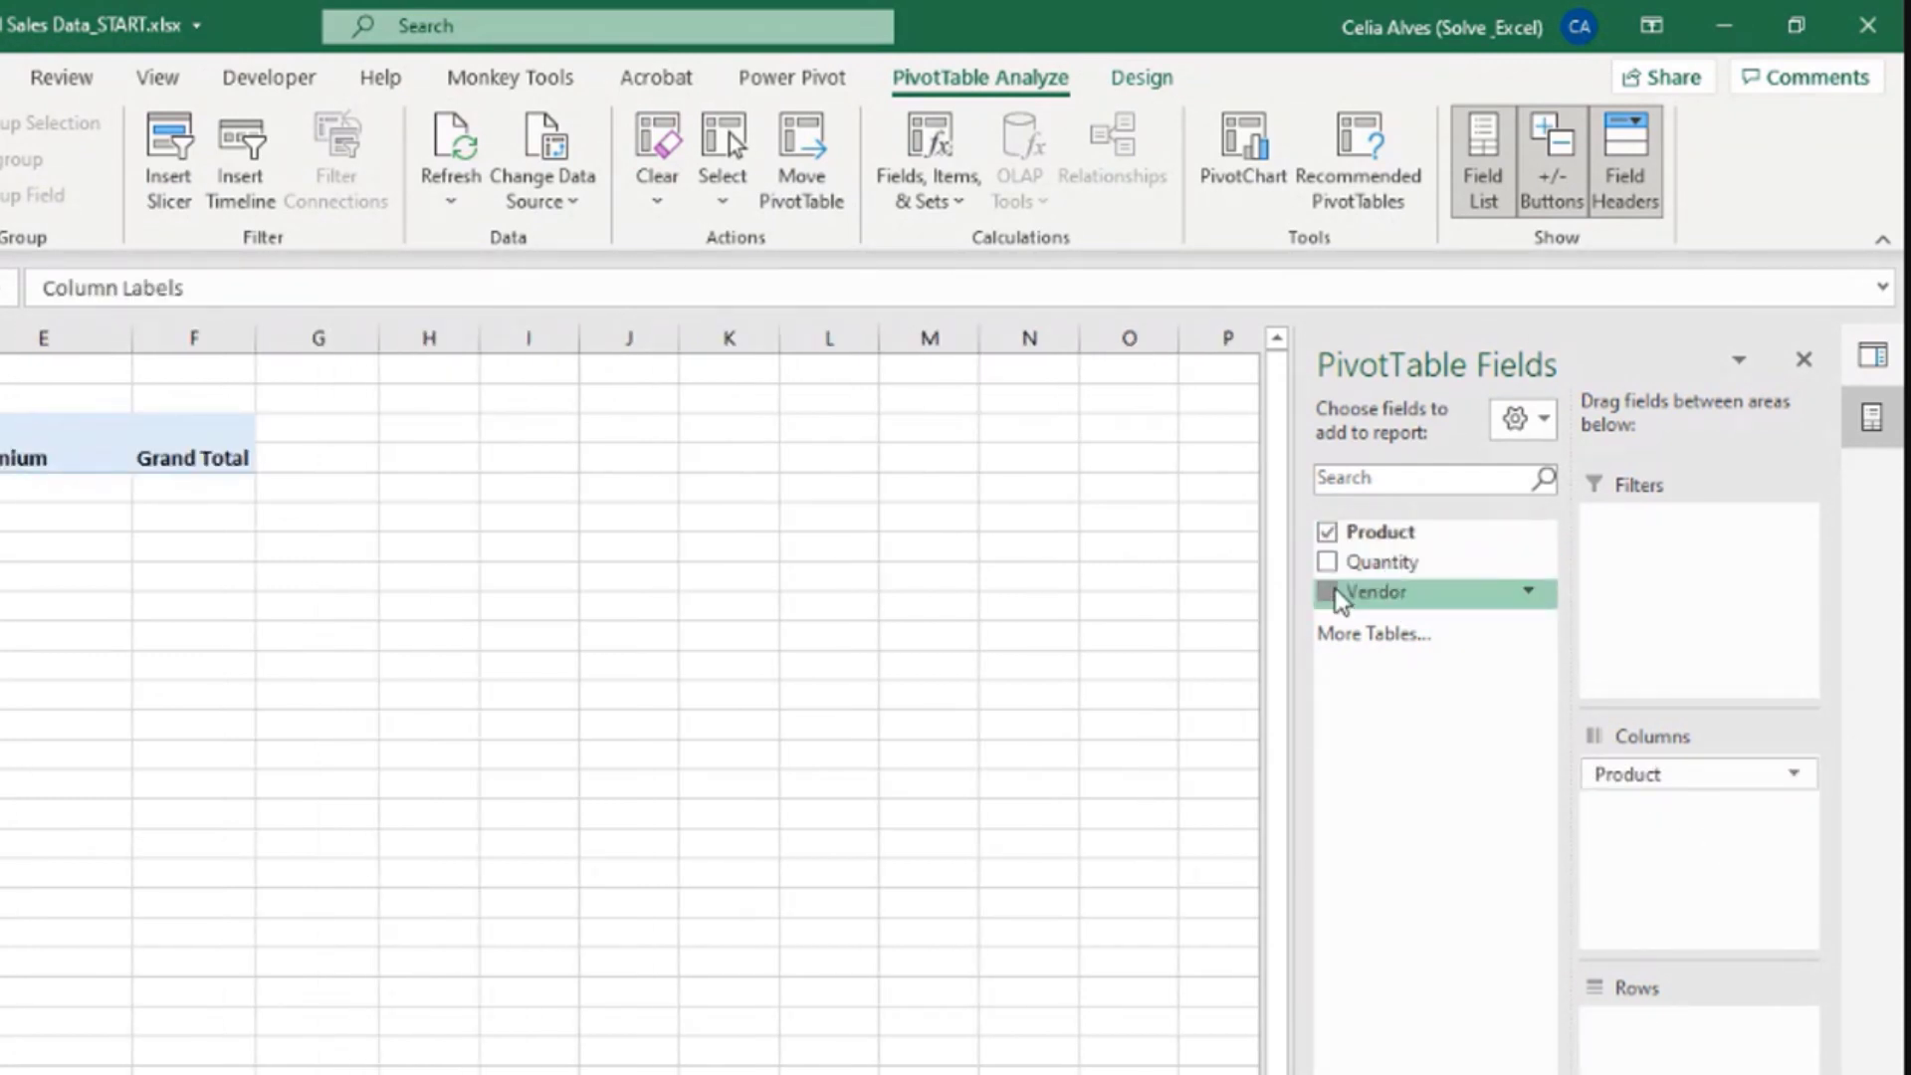
pyautogui.moveTo(1339, 601); pyautogui.dragTo(1635, 1014)
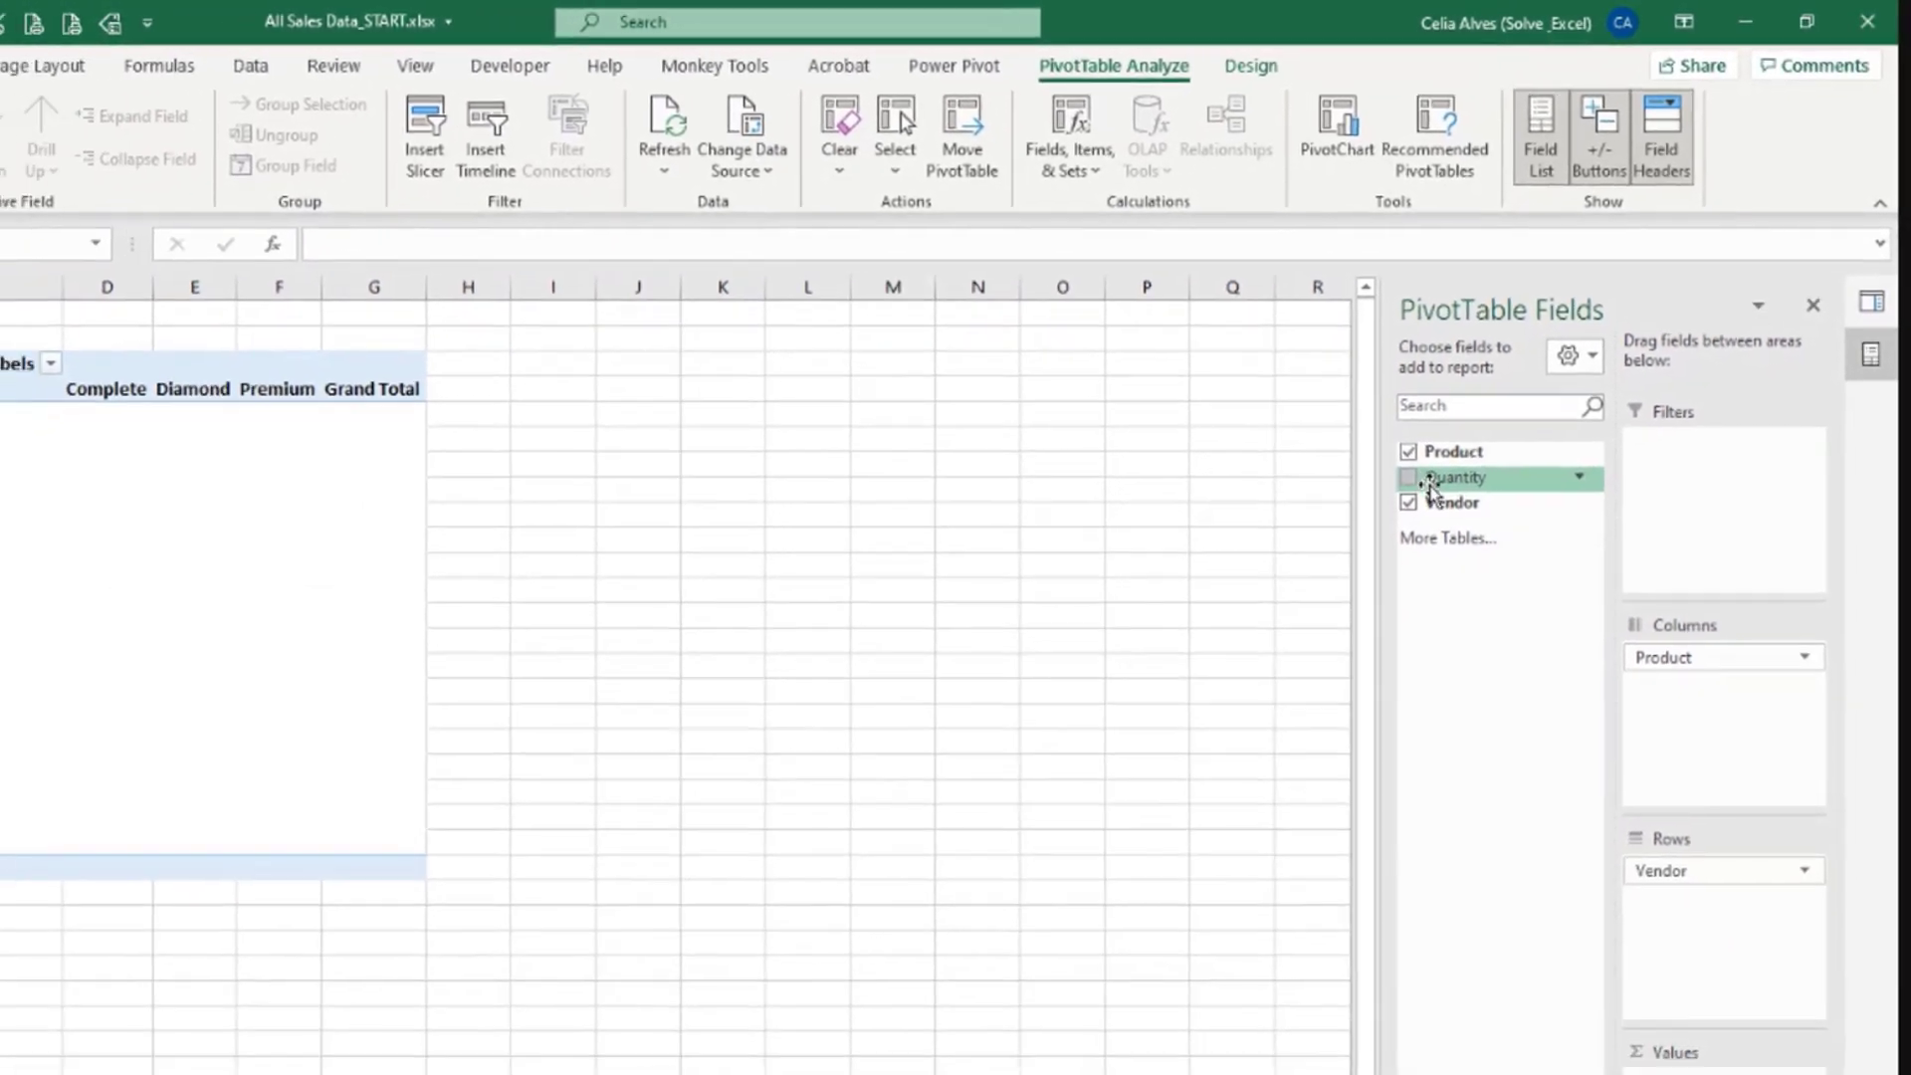
pyautogui.moveTo(1398, 517); pyautogui.dragTo(1705, 1074)
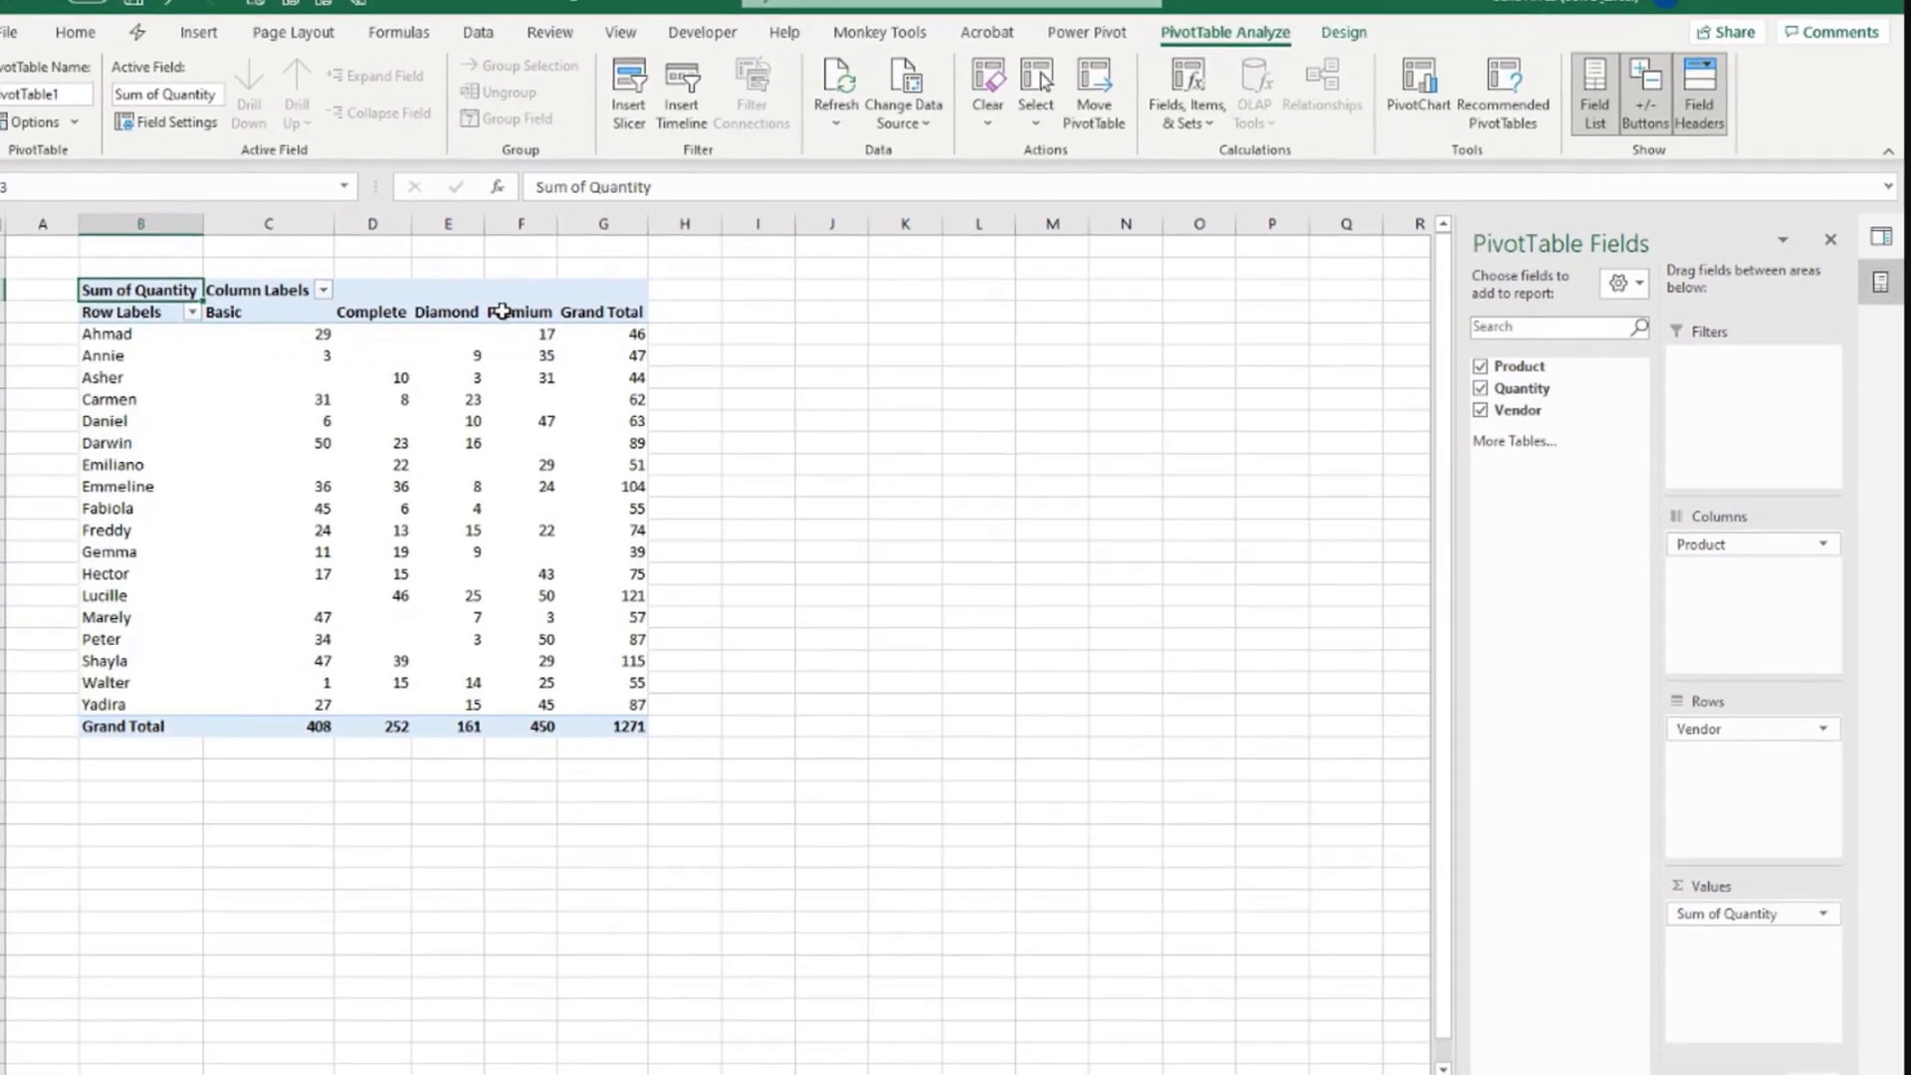
pyautogui.click(269, 356)
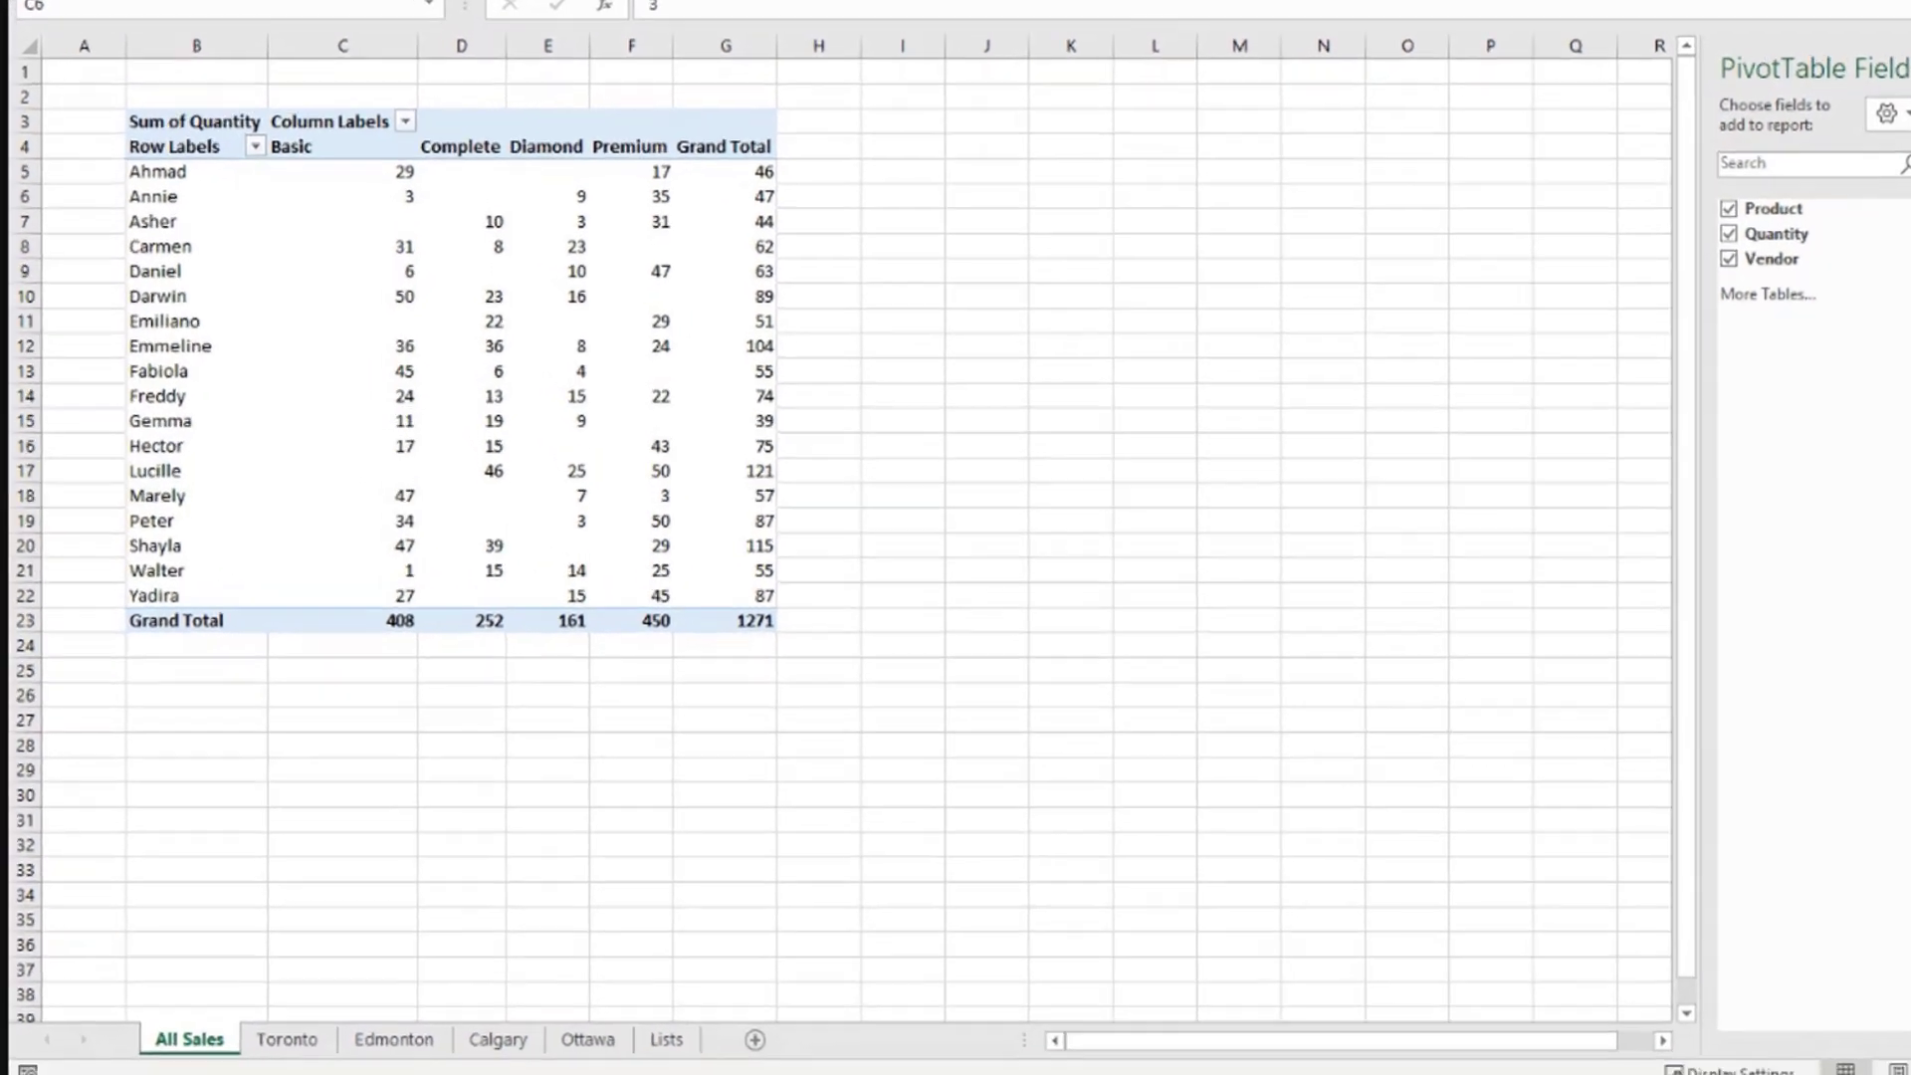
# In Move or Copy for the Ottawa sheet, tick Create a copy and place it before Lists.
pyautogui.rightClick(505, 1068)
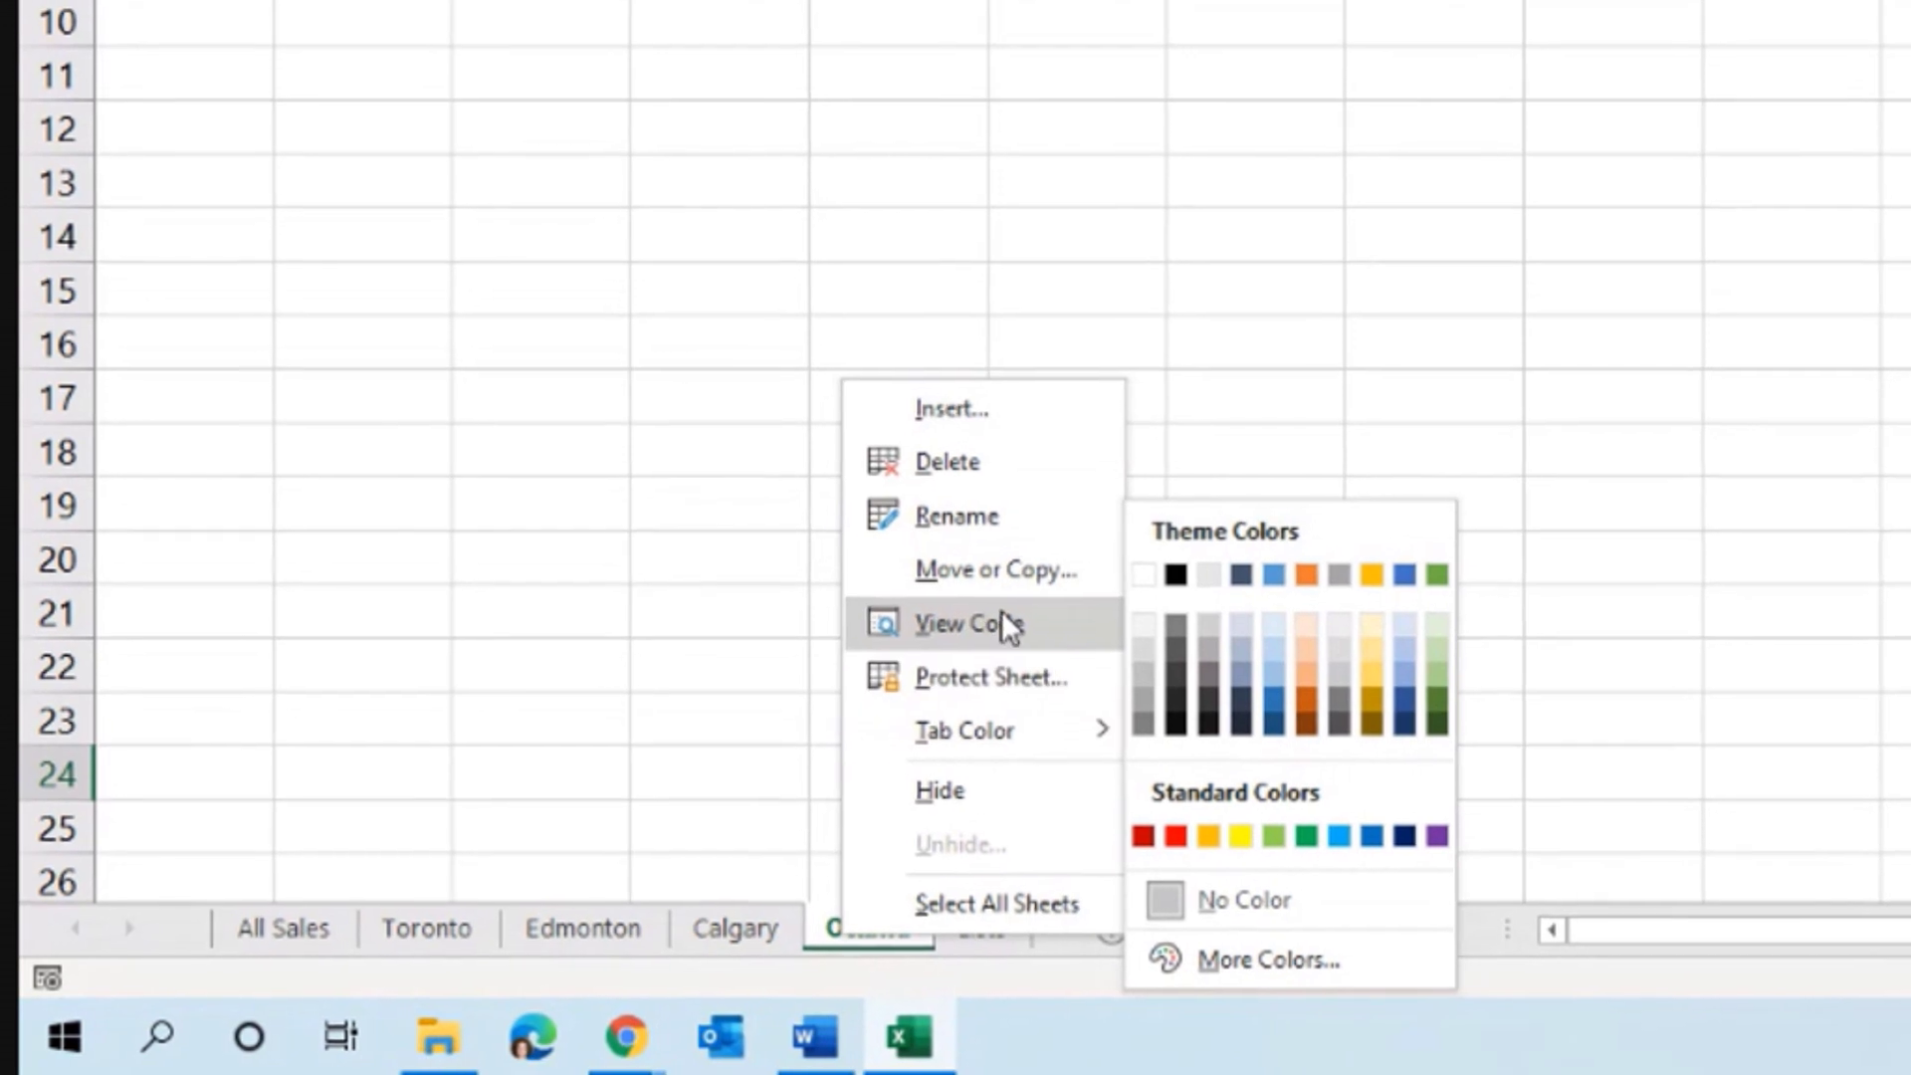
pyautogui.click(998, 575)
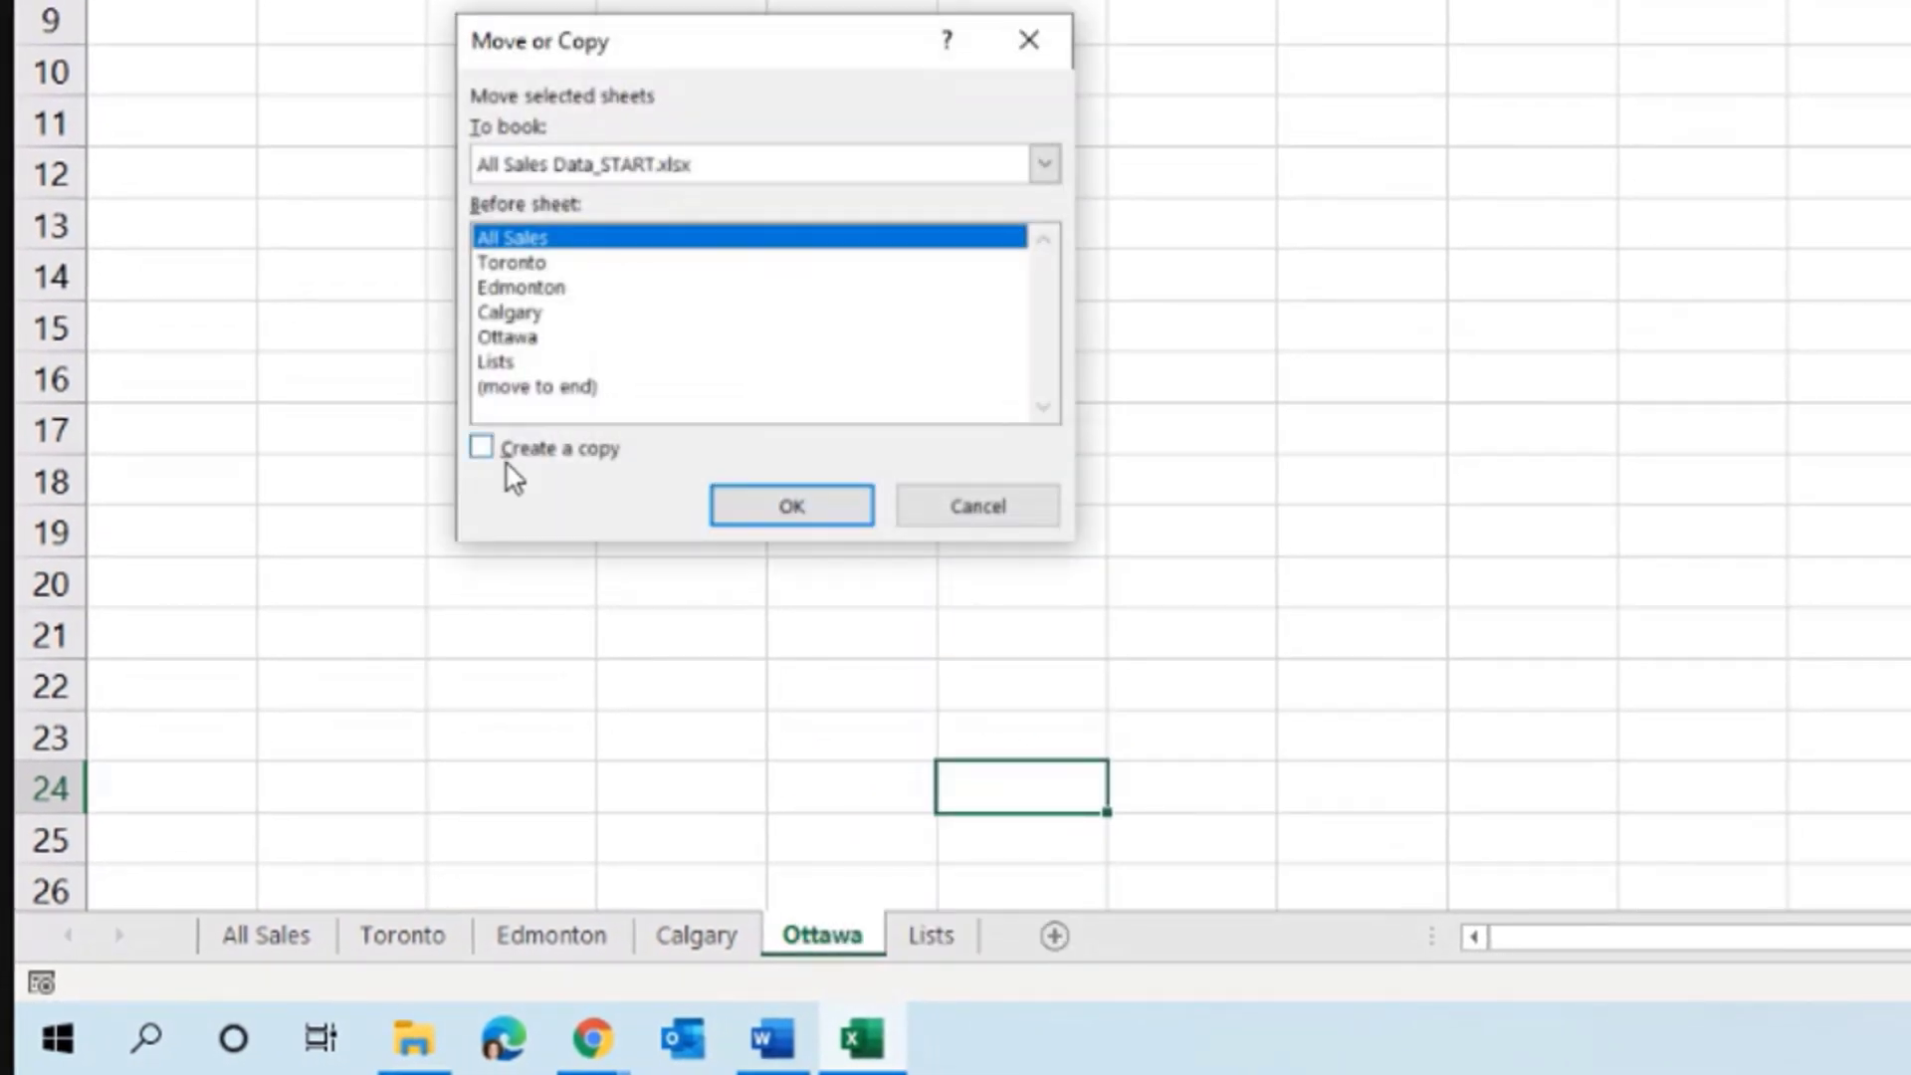
pyautogui.click(483, 453)
pyautogui.click(501, 366)
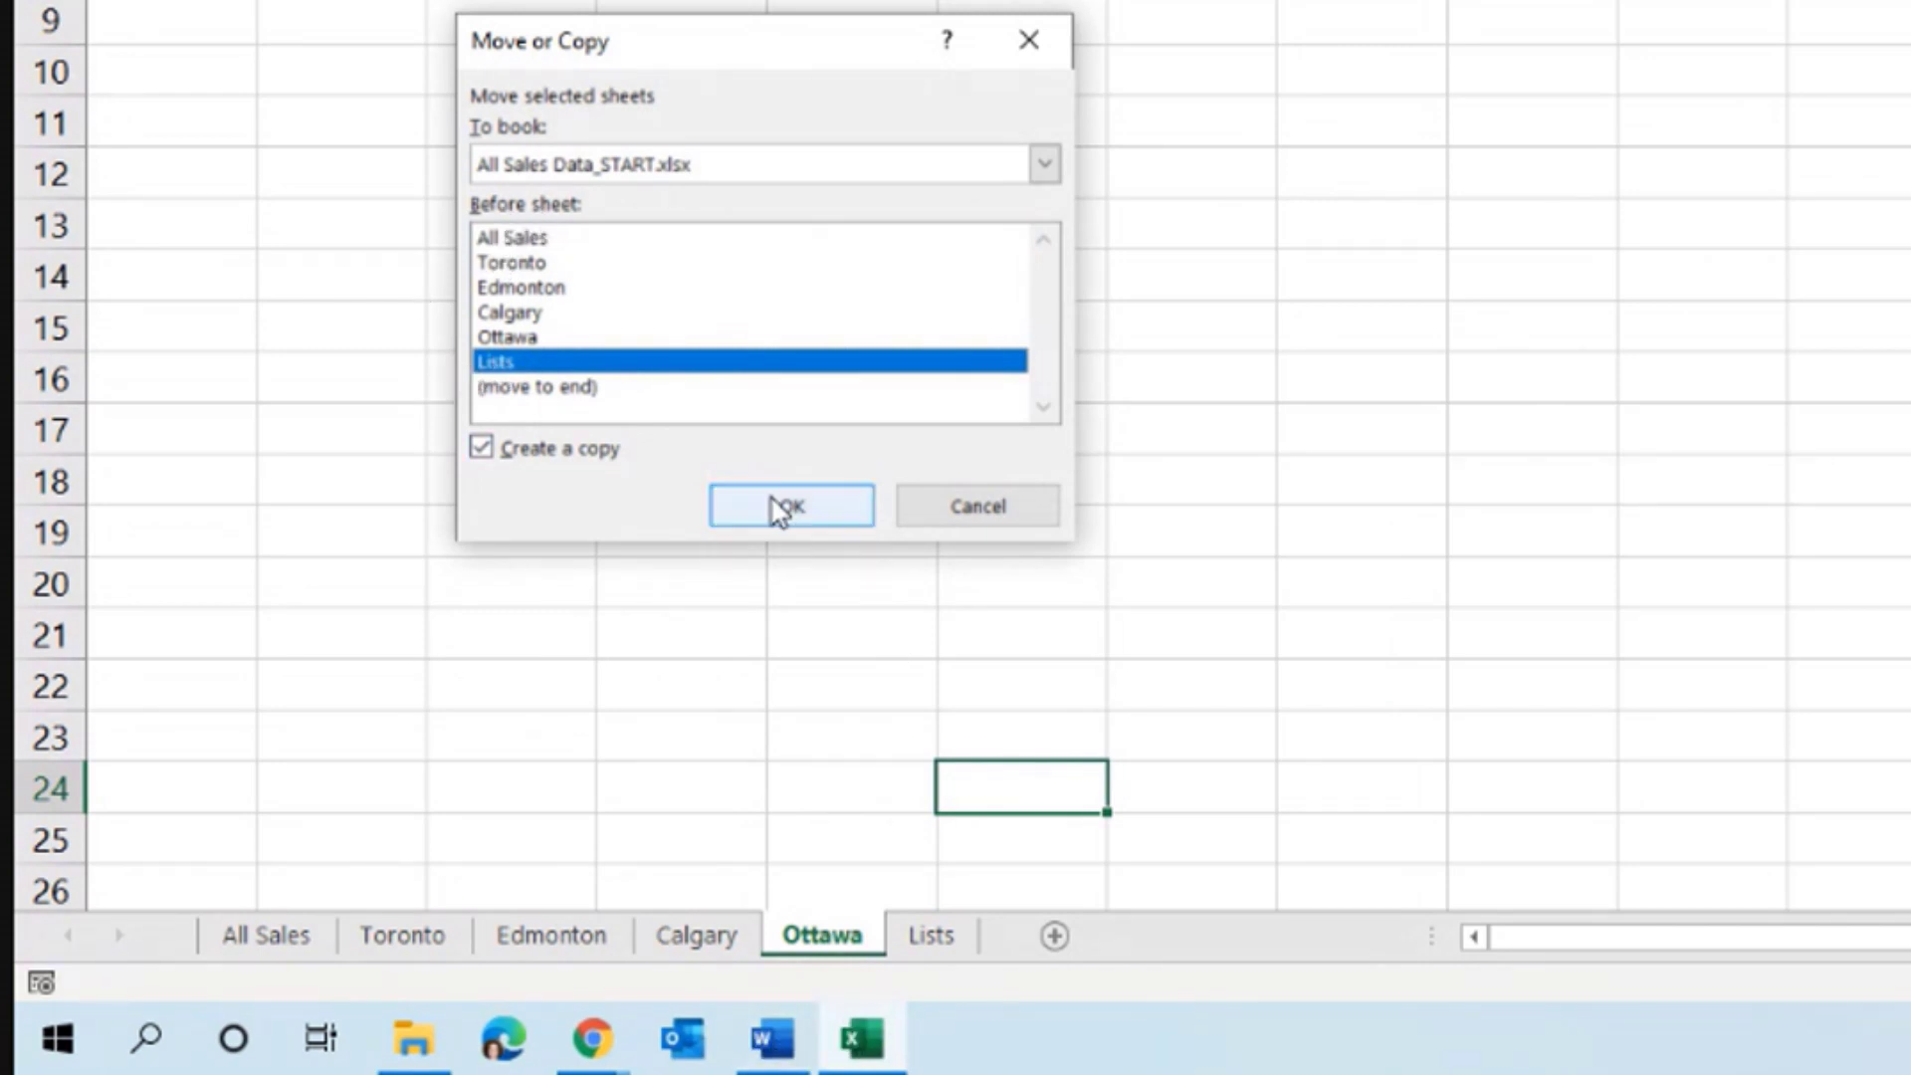
# Create the copy of the Ottawa sheet and rename it Vancouver.
pyautogui.click(736, 513)
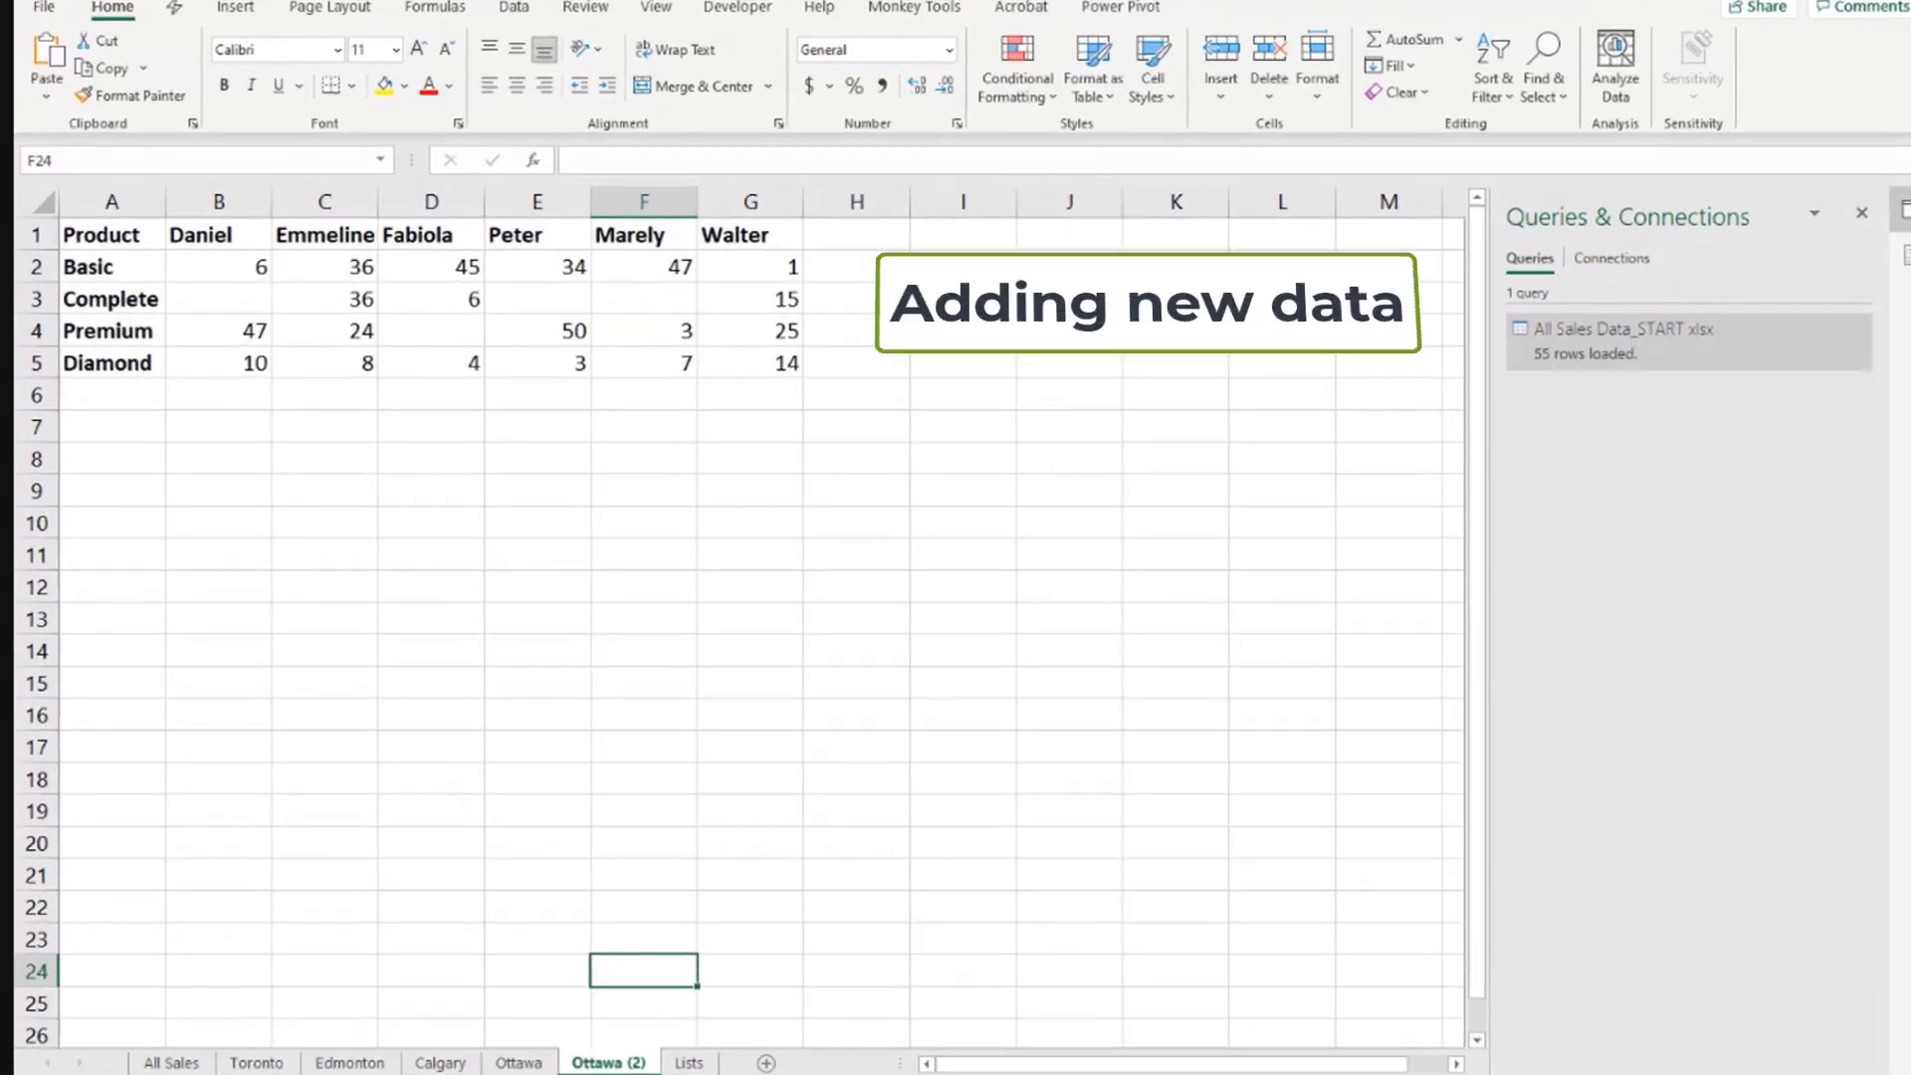
pyautogui.doubleClick(607, 1062)
pyautogui.write('Vancouver')
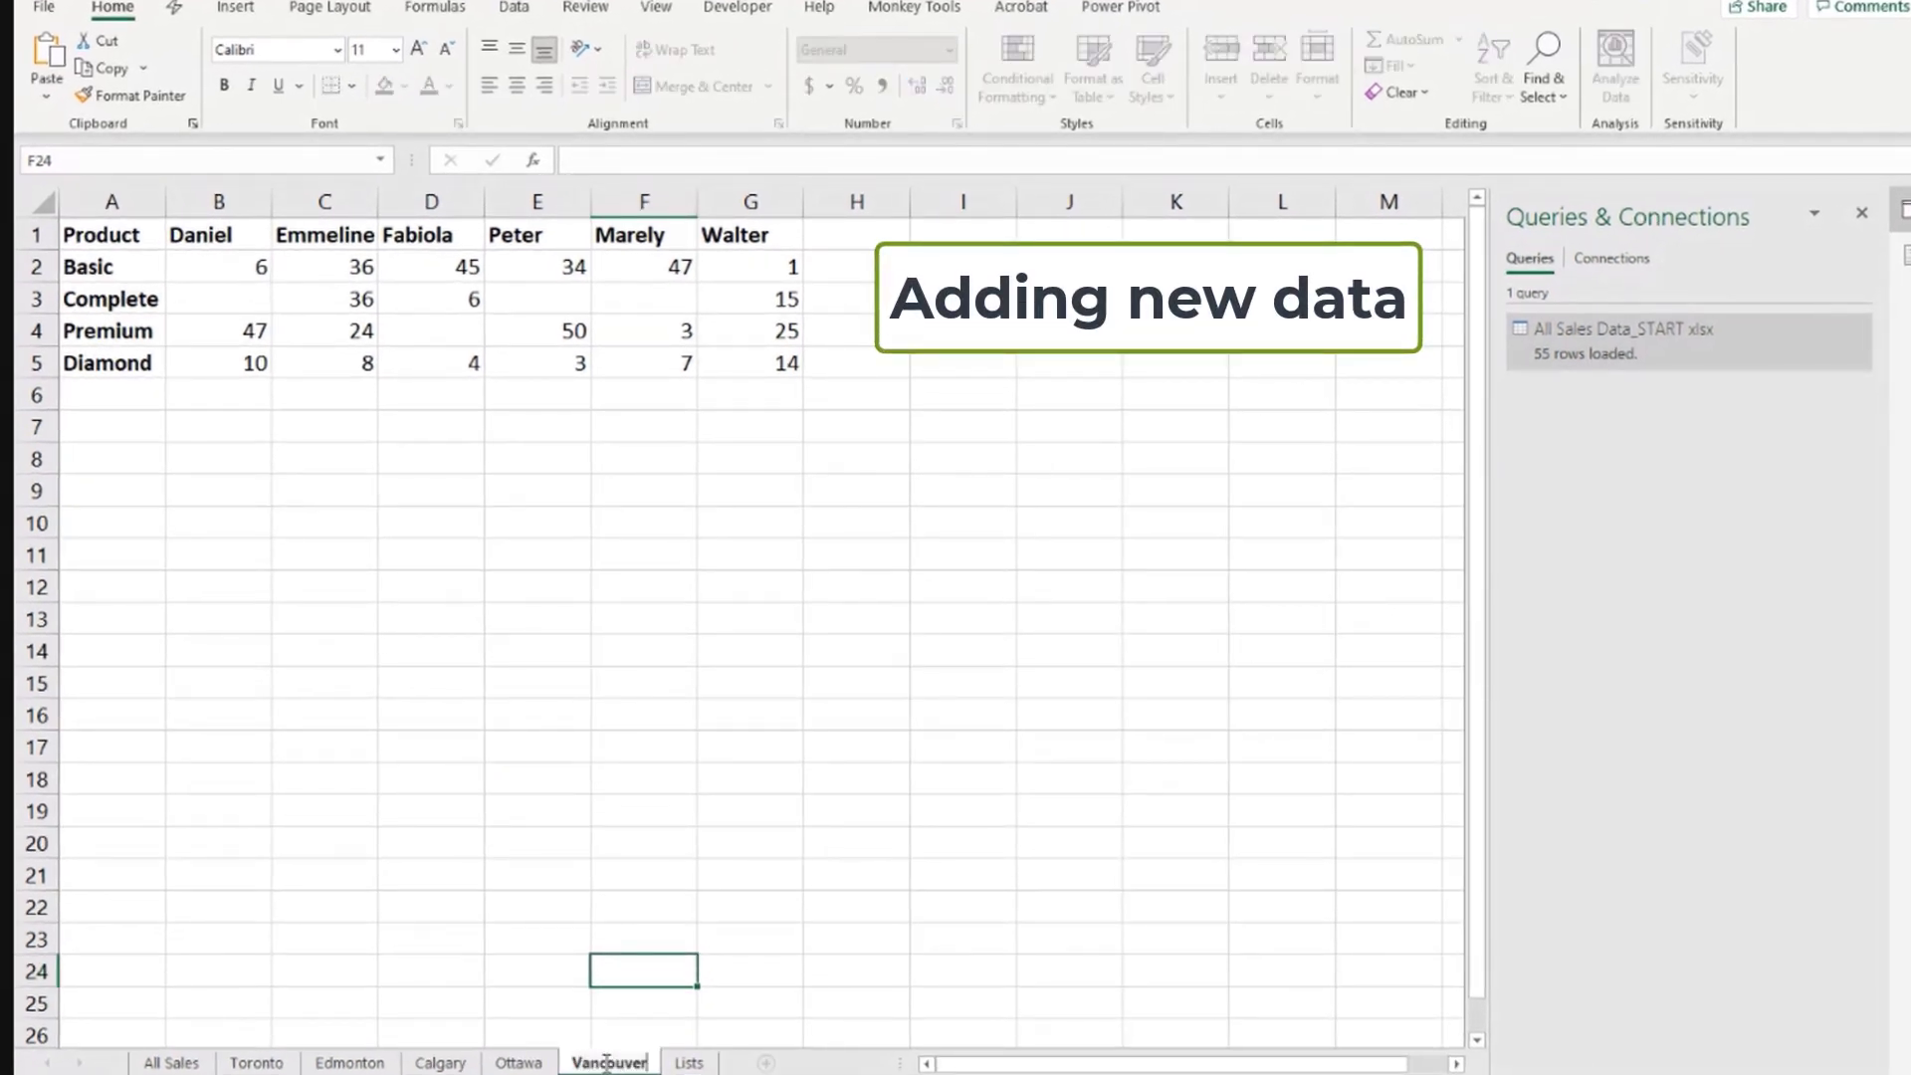
pyautogui.press('Return')
# Clear columns D to G and fill quantity cells B2:C5 with 2.
pyautogui.moveTo(431, 201); pyautogui.dragTo(750, 201)
pyautogui.click(1399, 92)
pyautogui.click(1423, 119)
pyautogui.click(218, 521)
pyautogui.moveTo(218, 267); pyautogui.dragTo(334, 362)
pyautogui.write('2')
pyautogui.hotkey('ctrl', 'Return')
# Rename the vendors in B1 and C1 to Berta and Claudia.
pyautogui.click(239, 235)
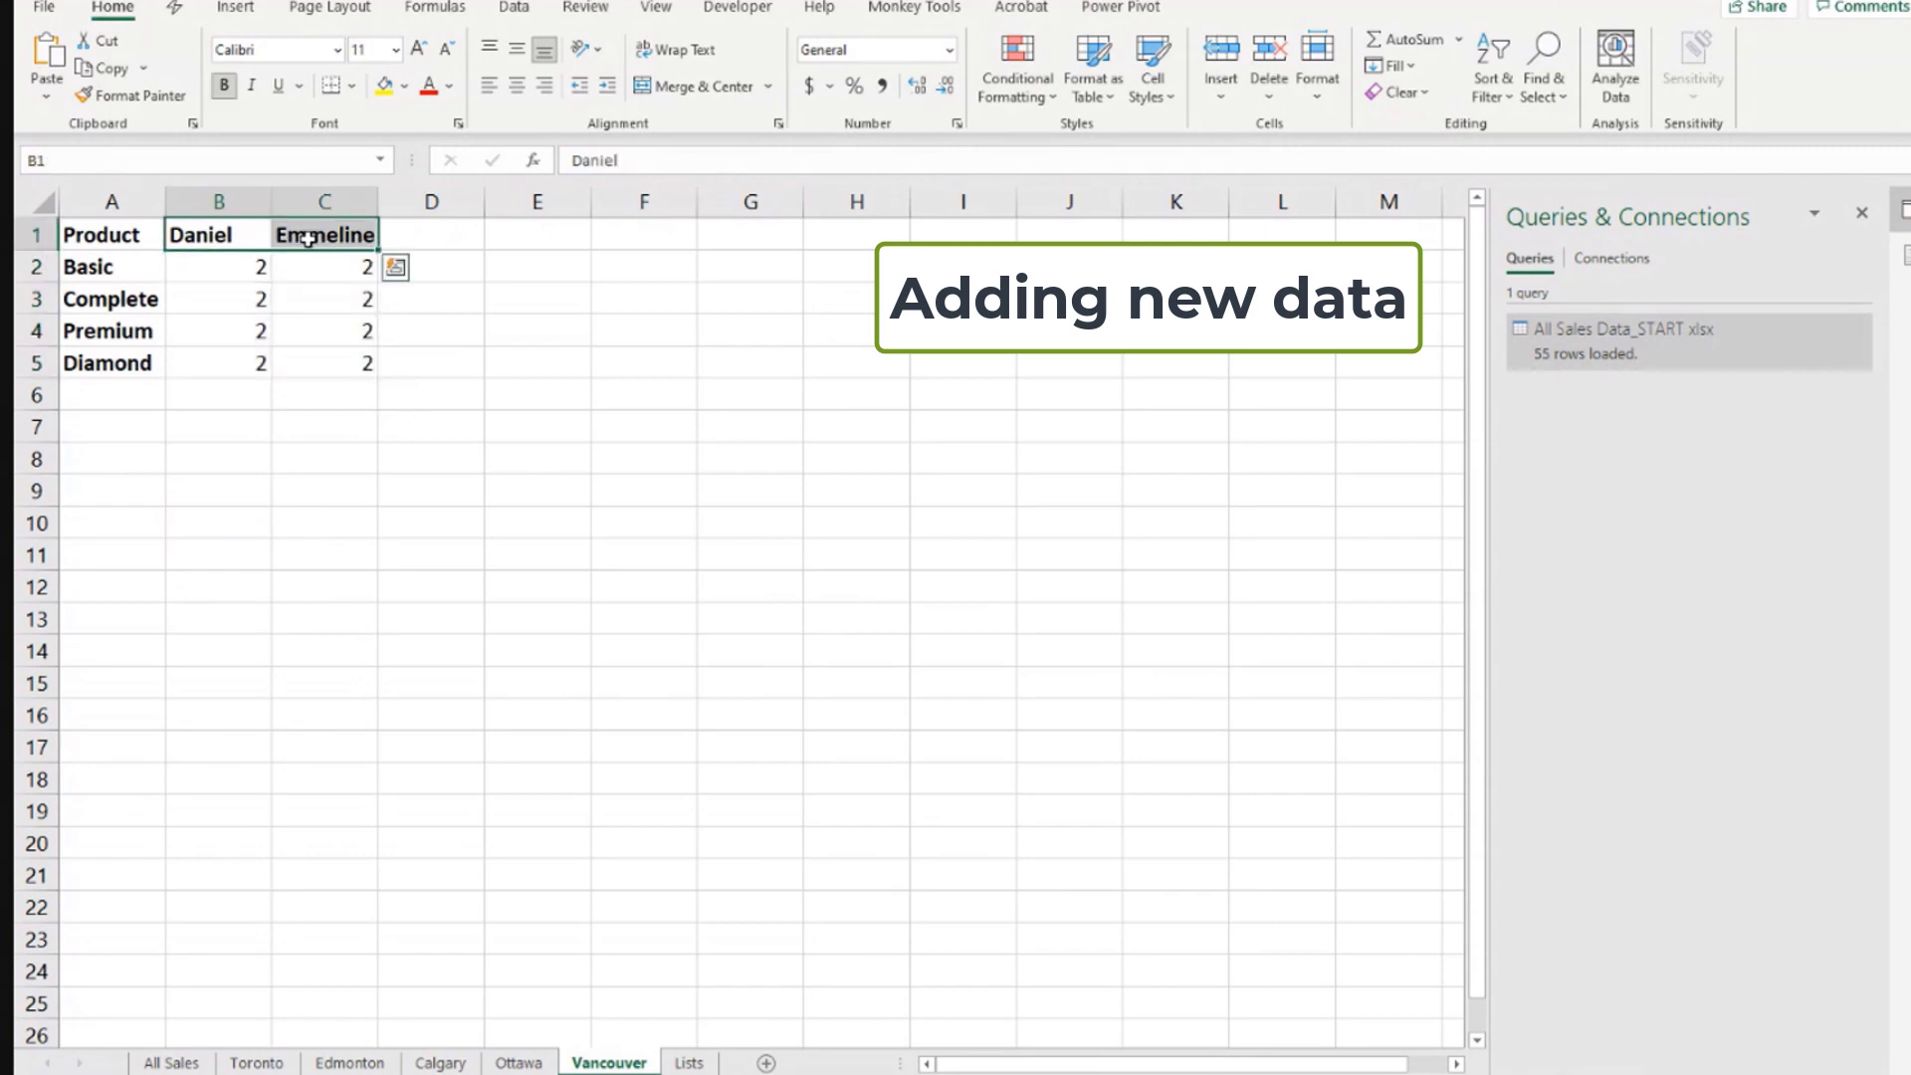
pyautogui.write('Berta')
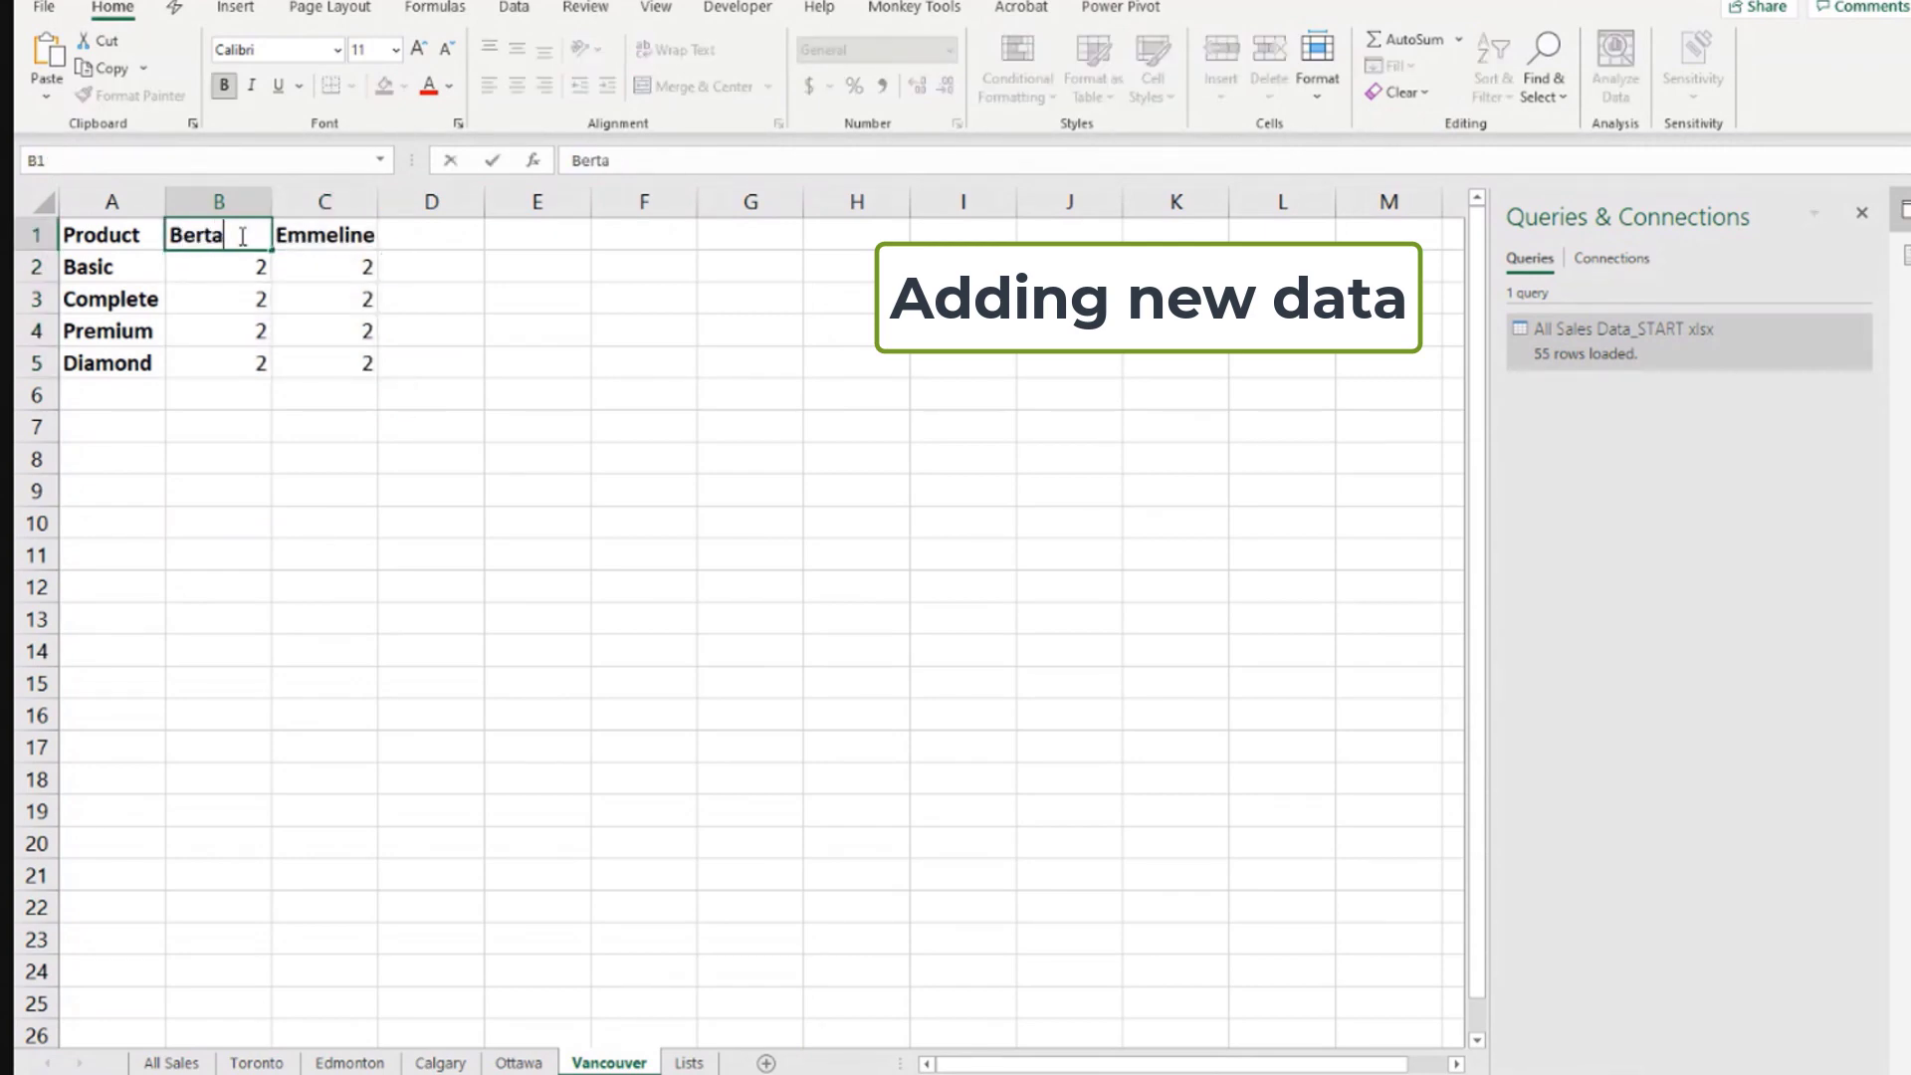
pyautogui.press('Tab')
pyautogui.write('Claudia')
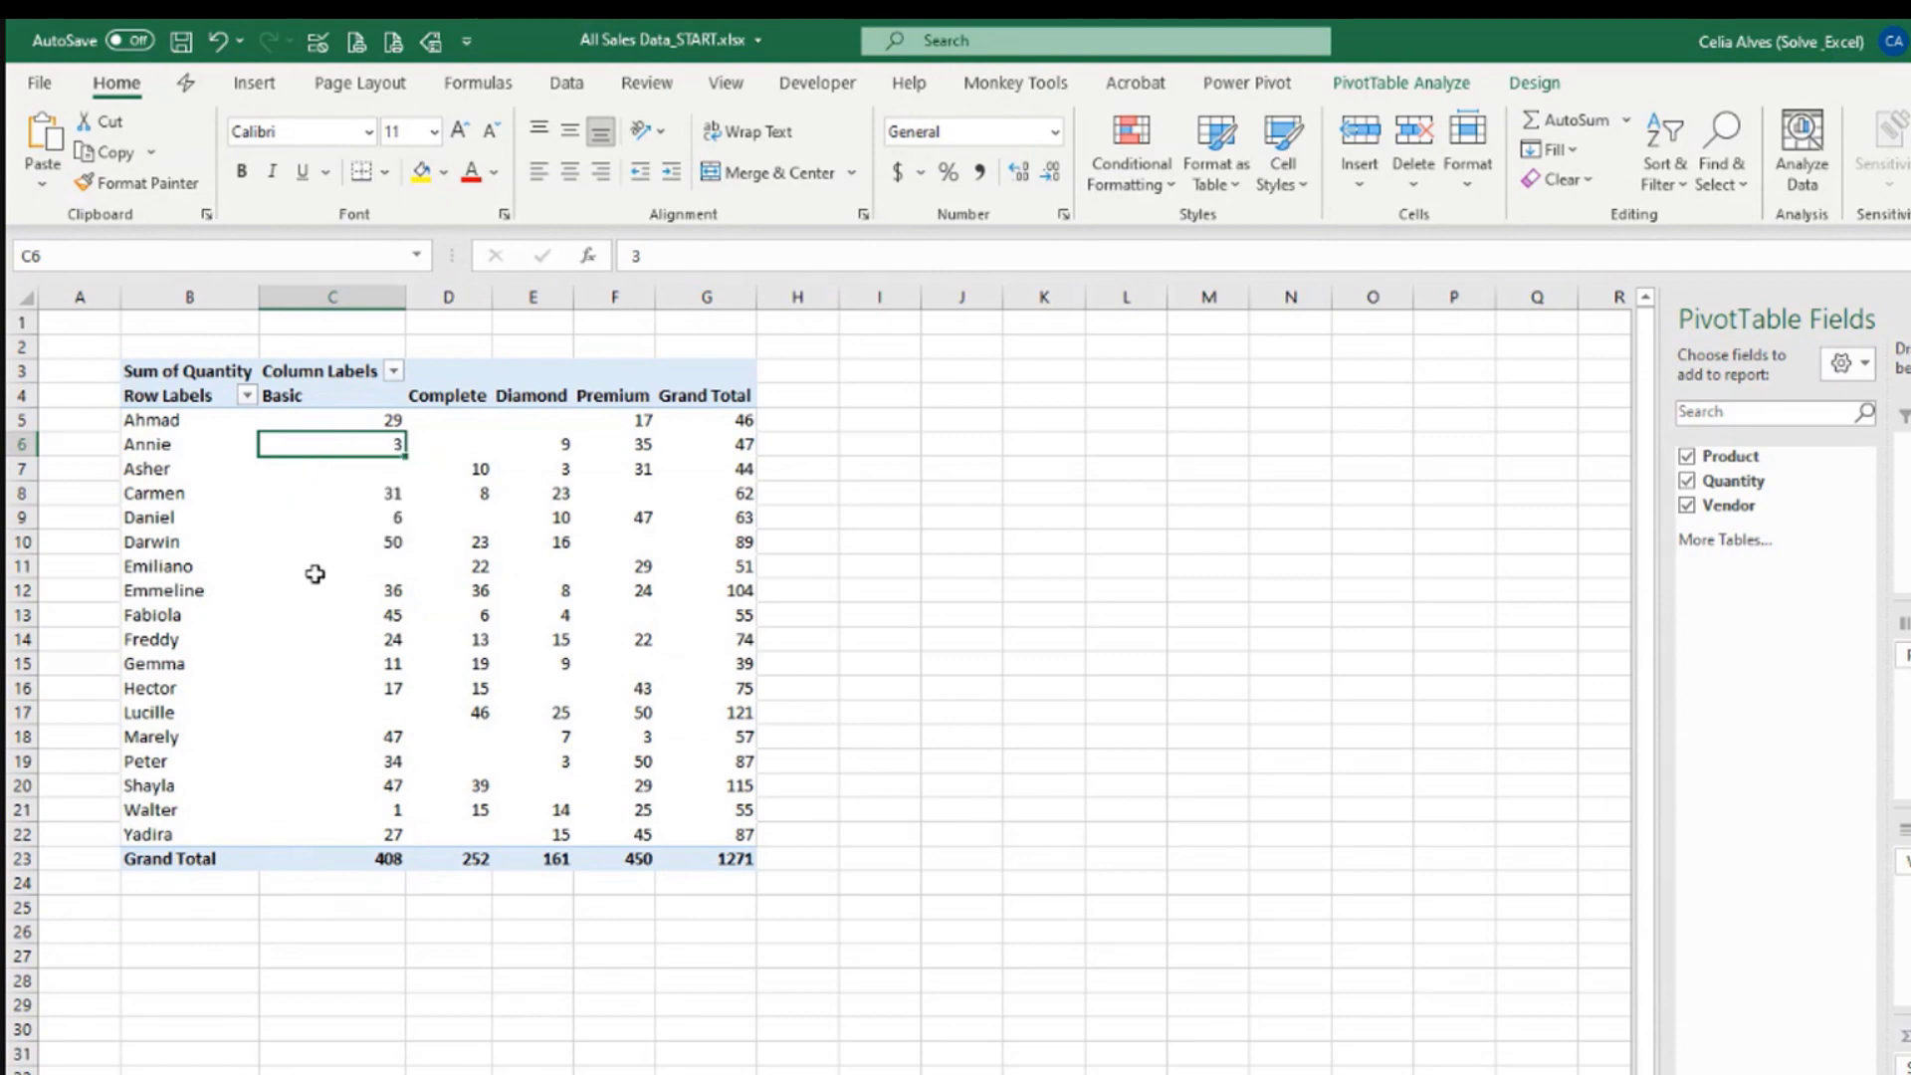
pyautogui.rightClick(314, 492)
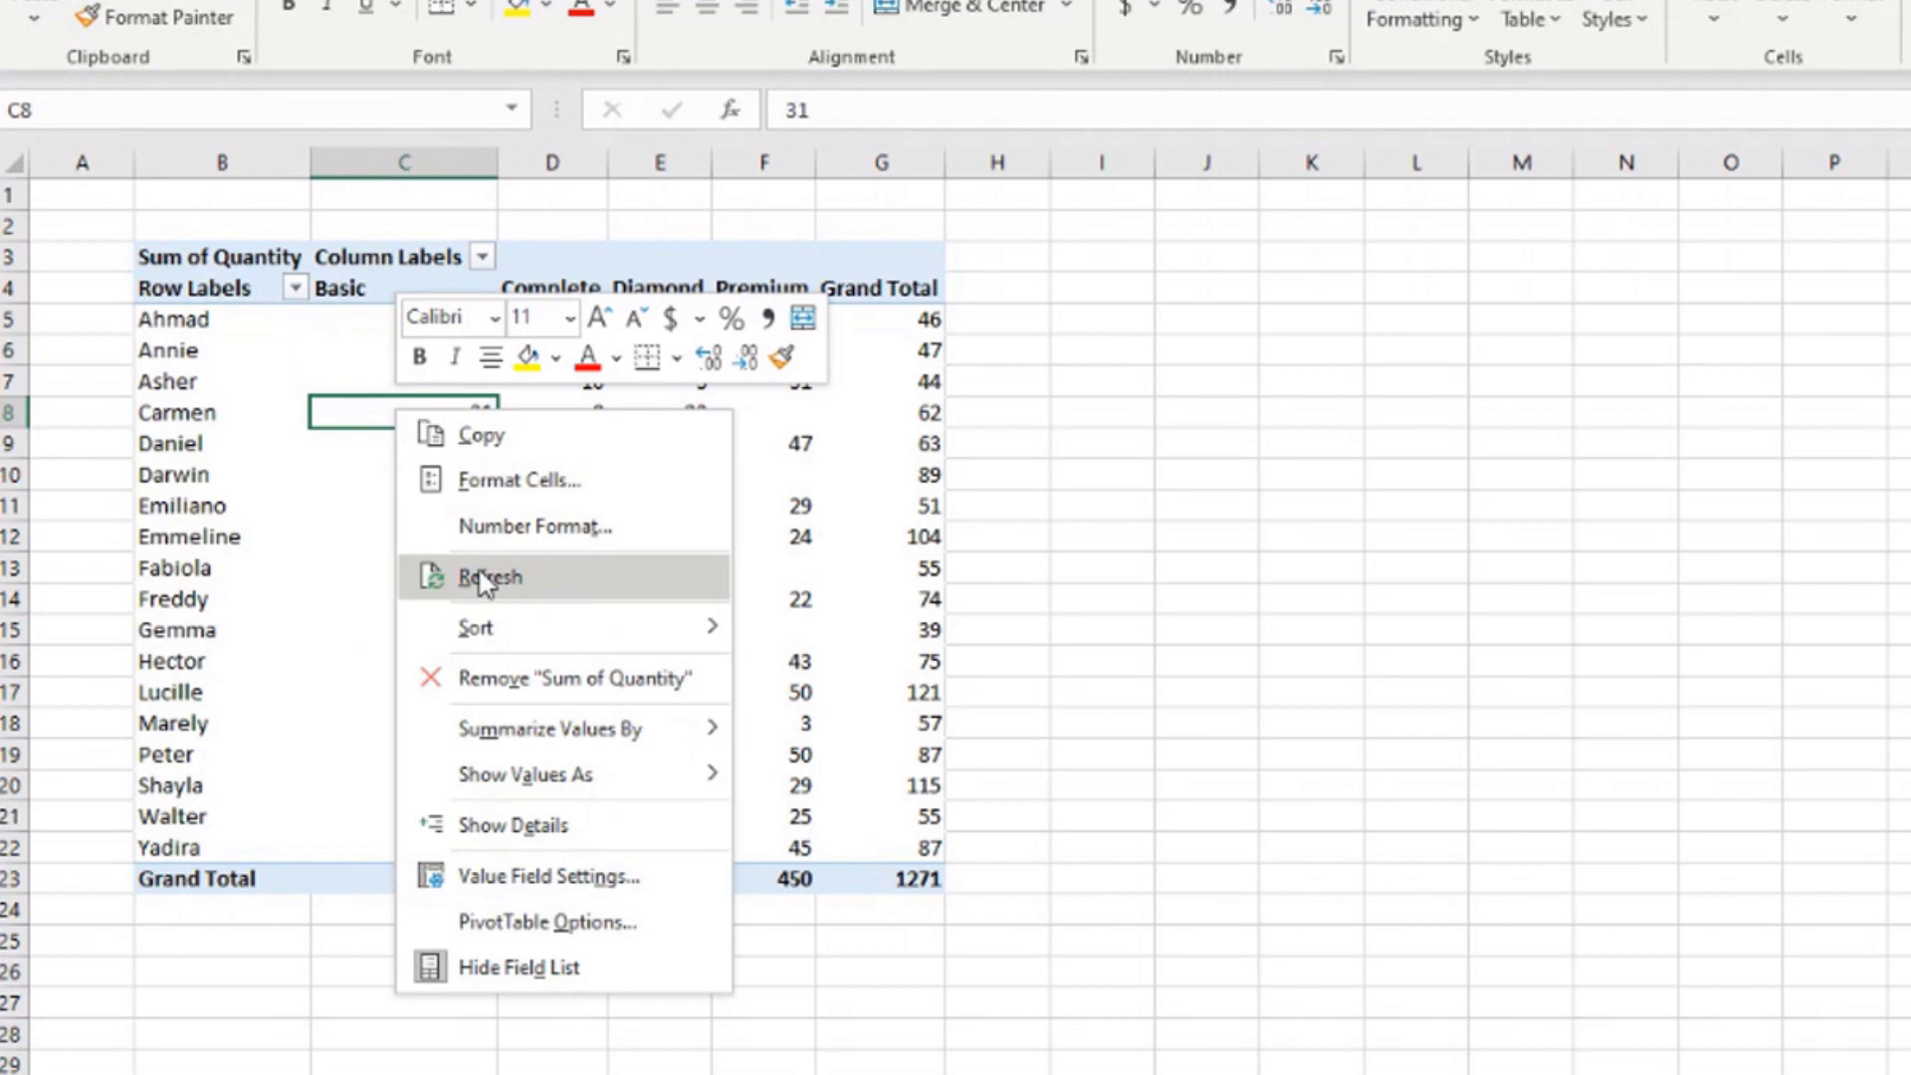
pyautogui.click(390, 615)
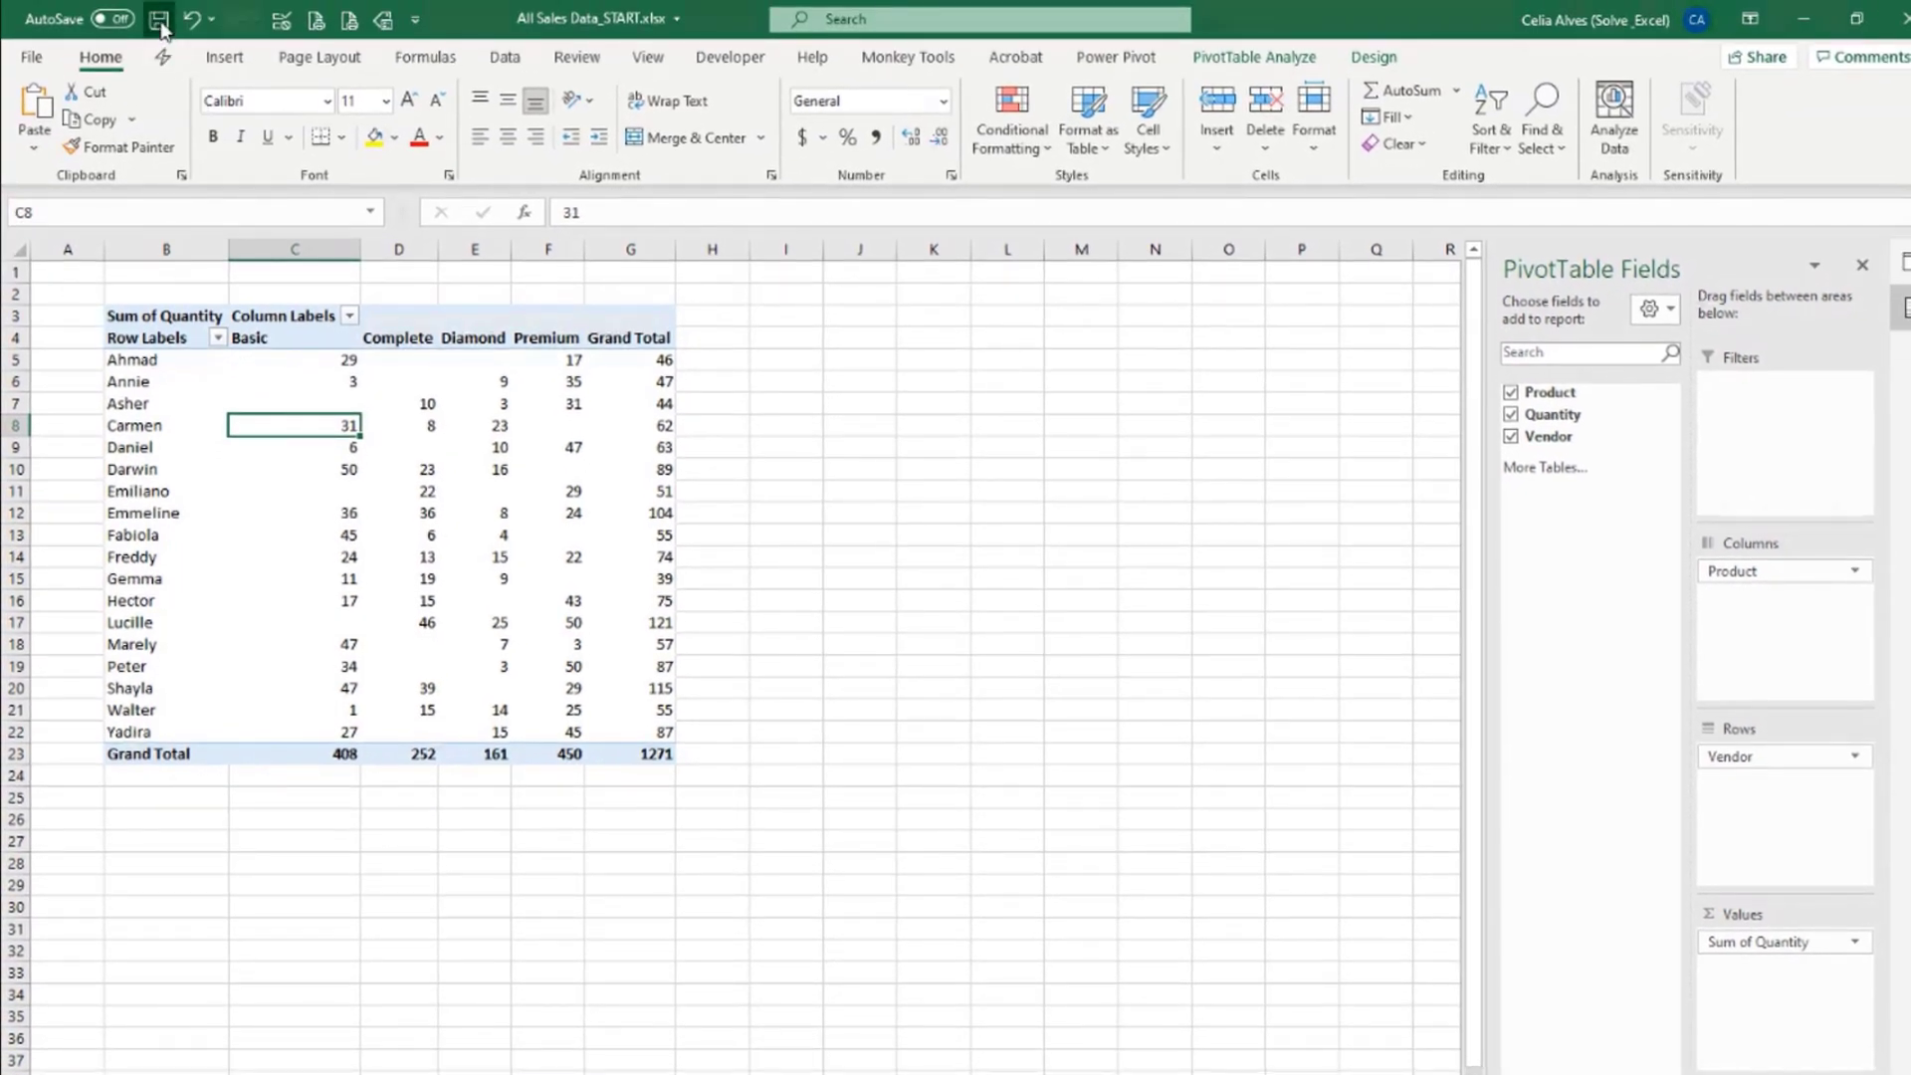
# Save the workbook and refresh the PivotTable so the Grand Total reaches 1287.
pyautogui.click(159, 20)
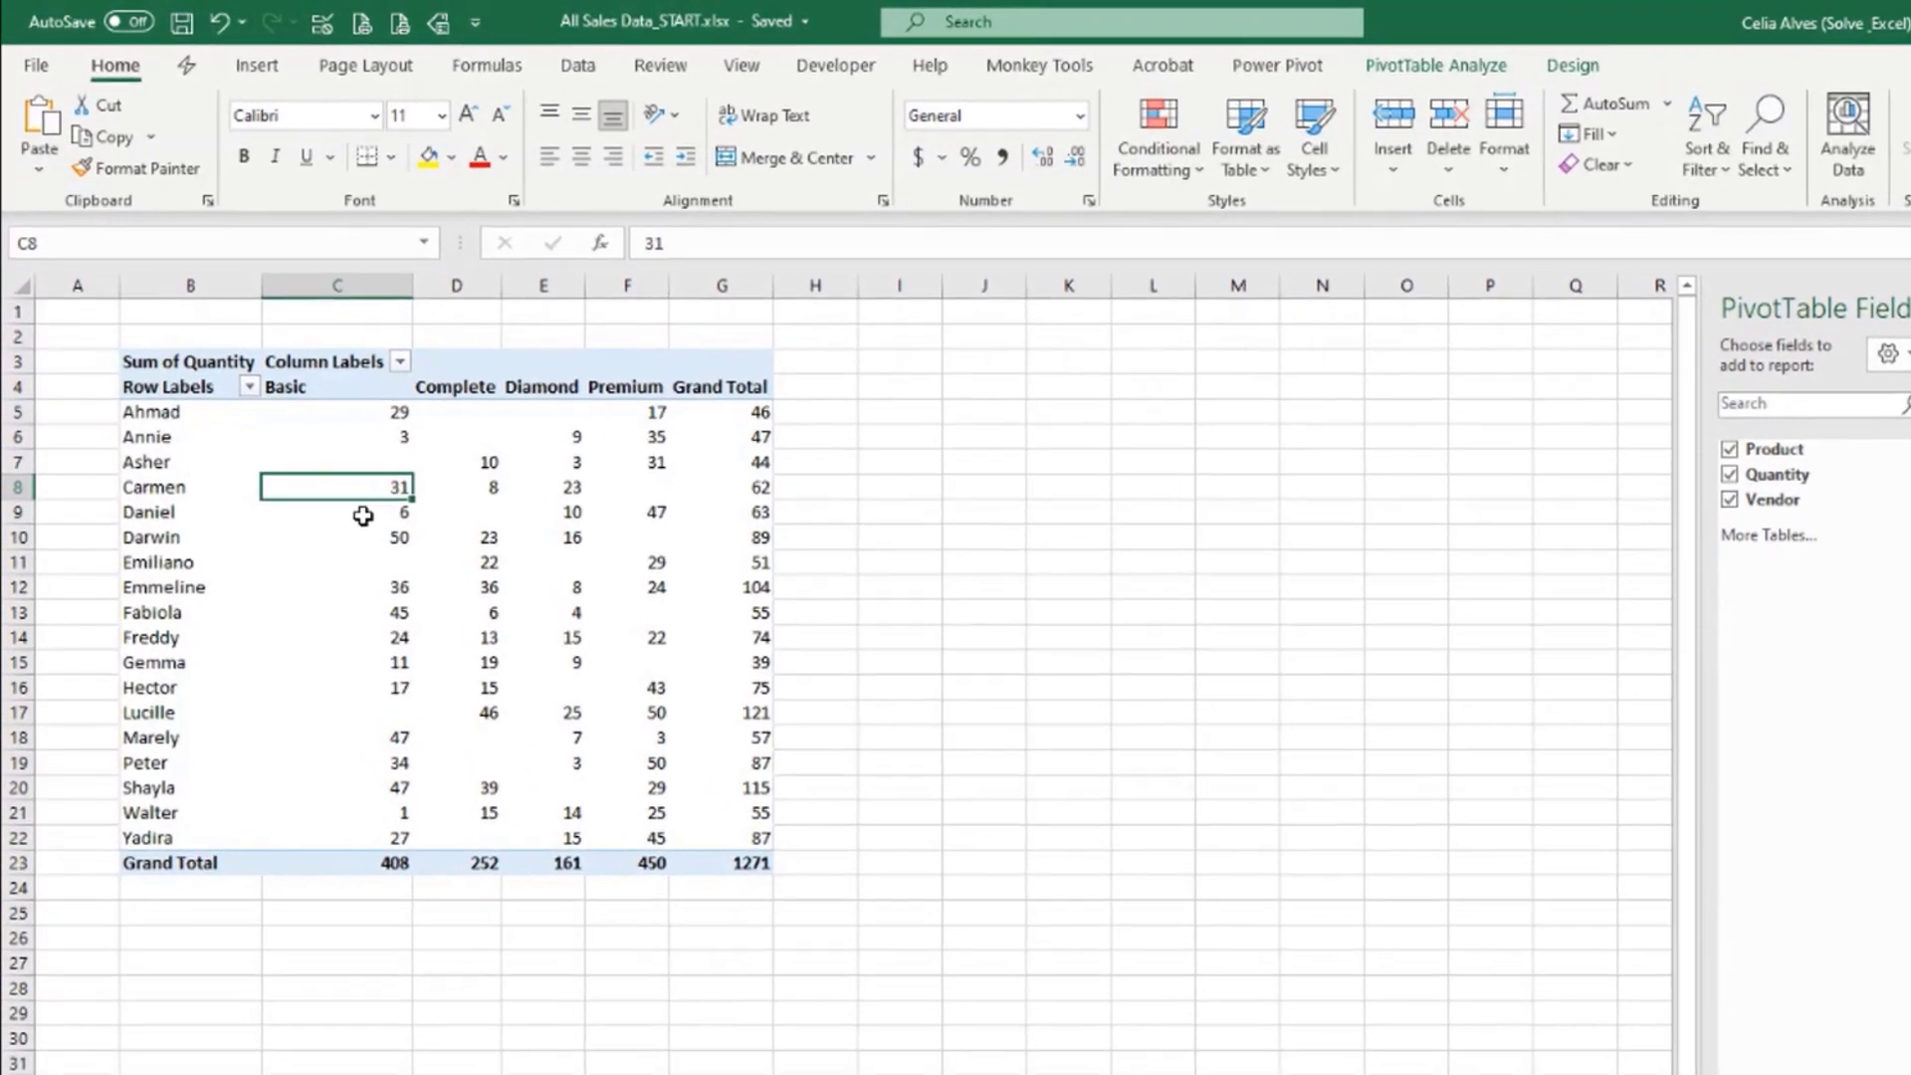
pyautogui.rightClick(317, 455)
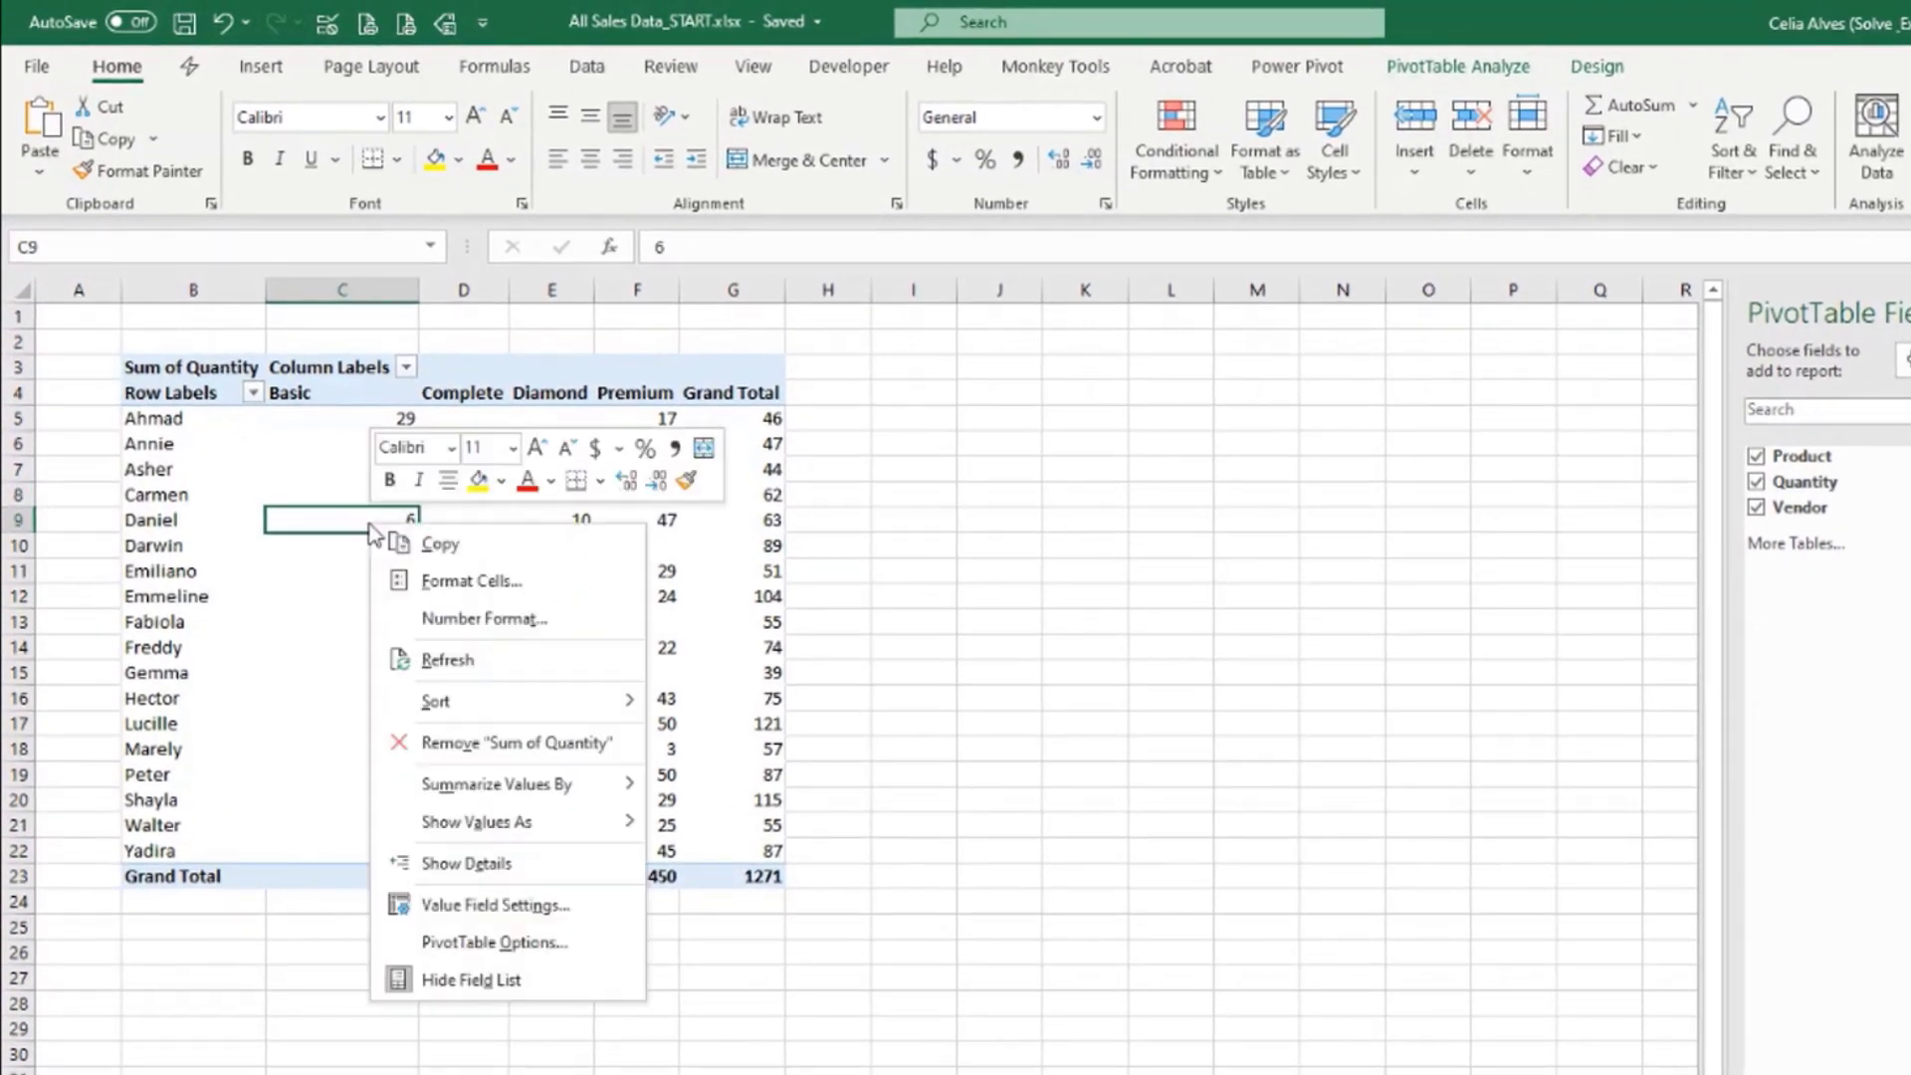
pyautogui.click(438, 655)
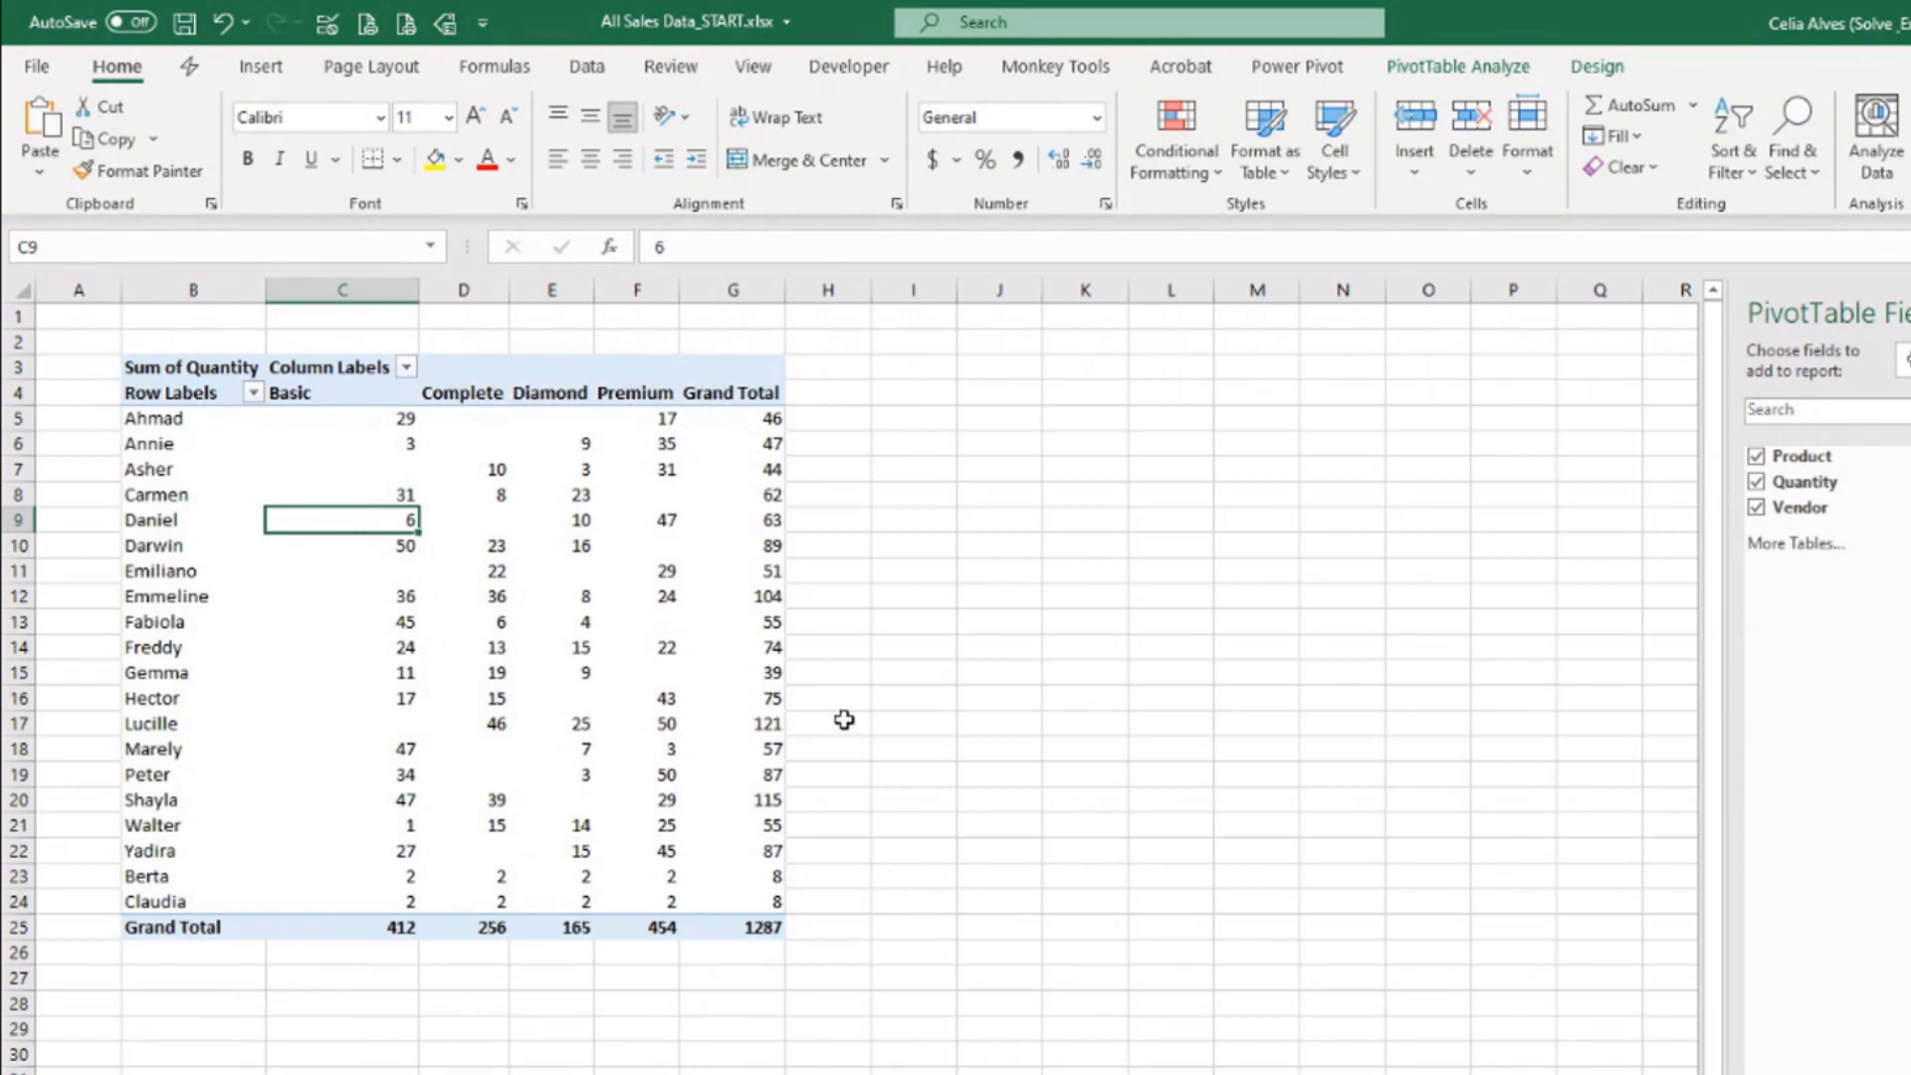
pyautogui.click(856, 513)
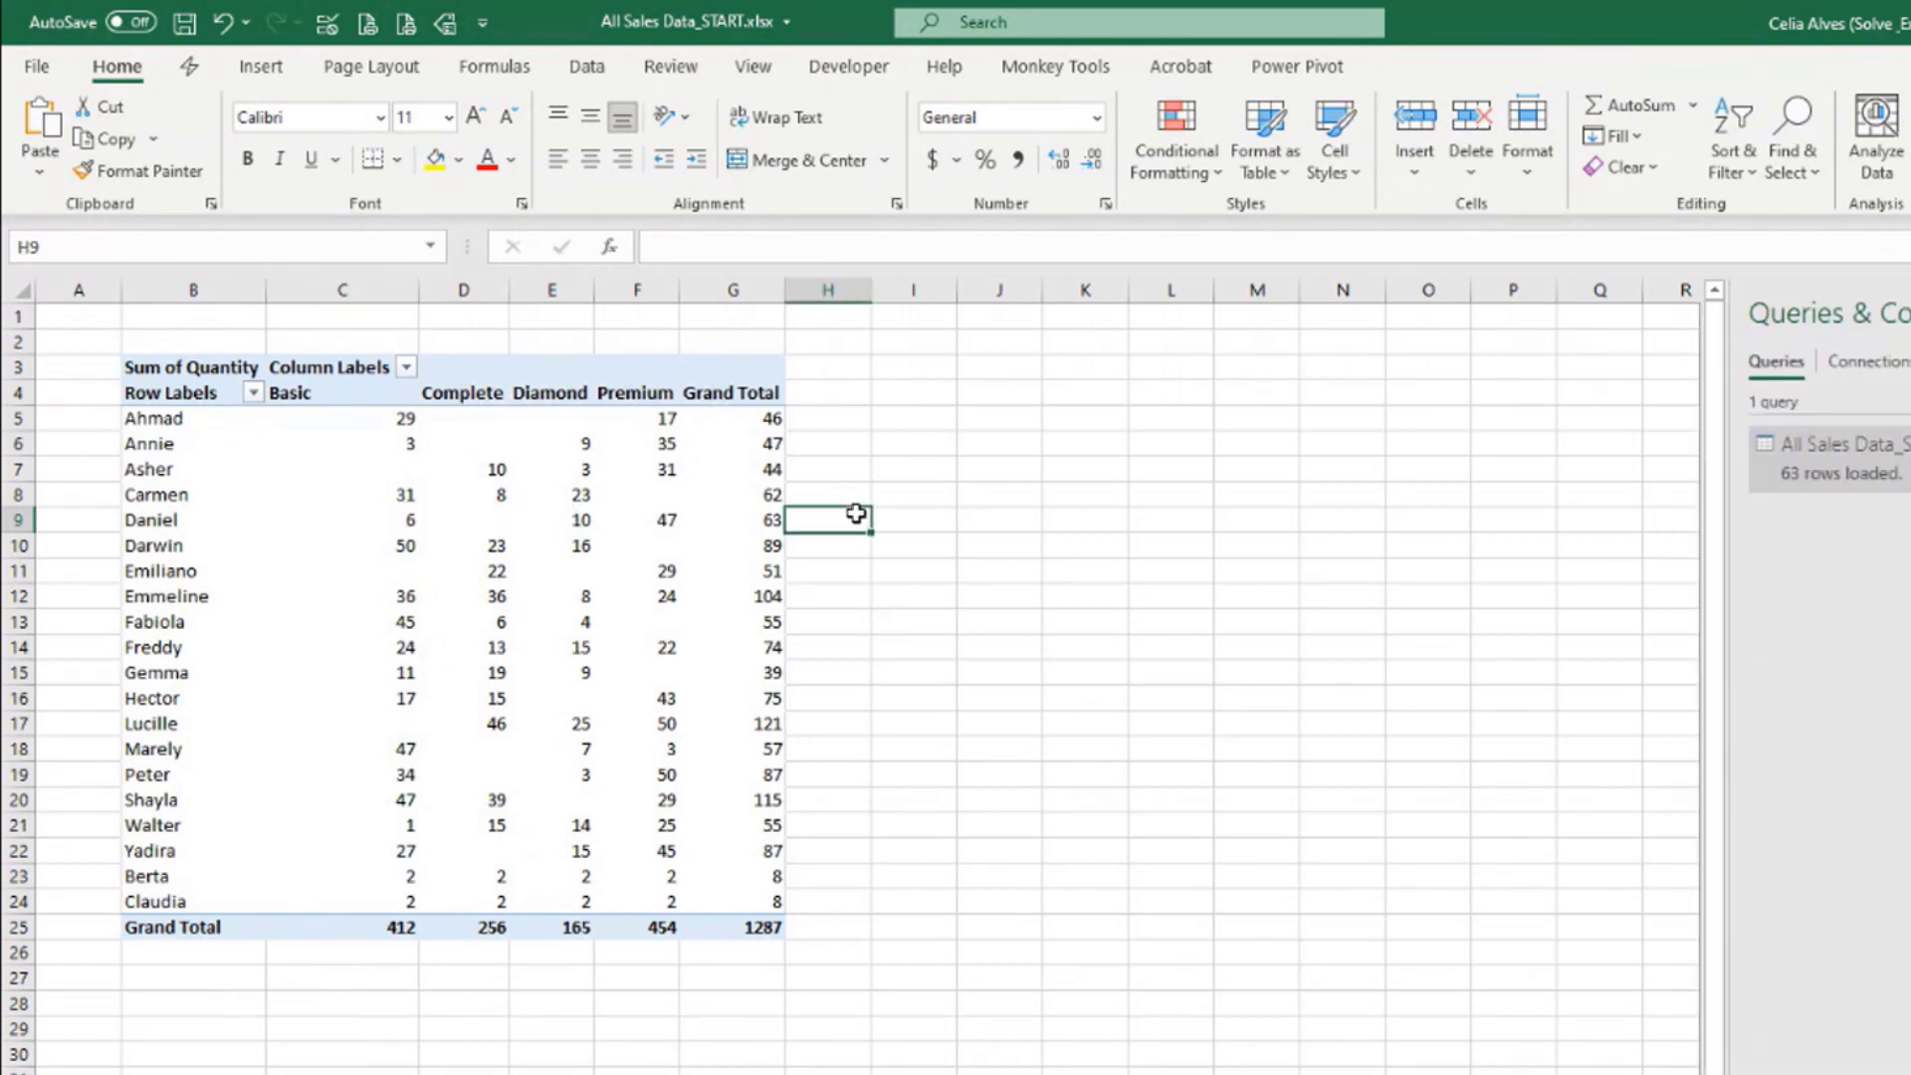
pyautogui.click(514, 501)
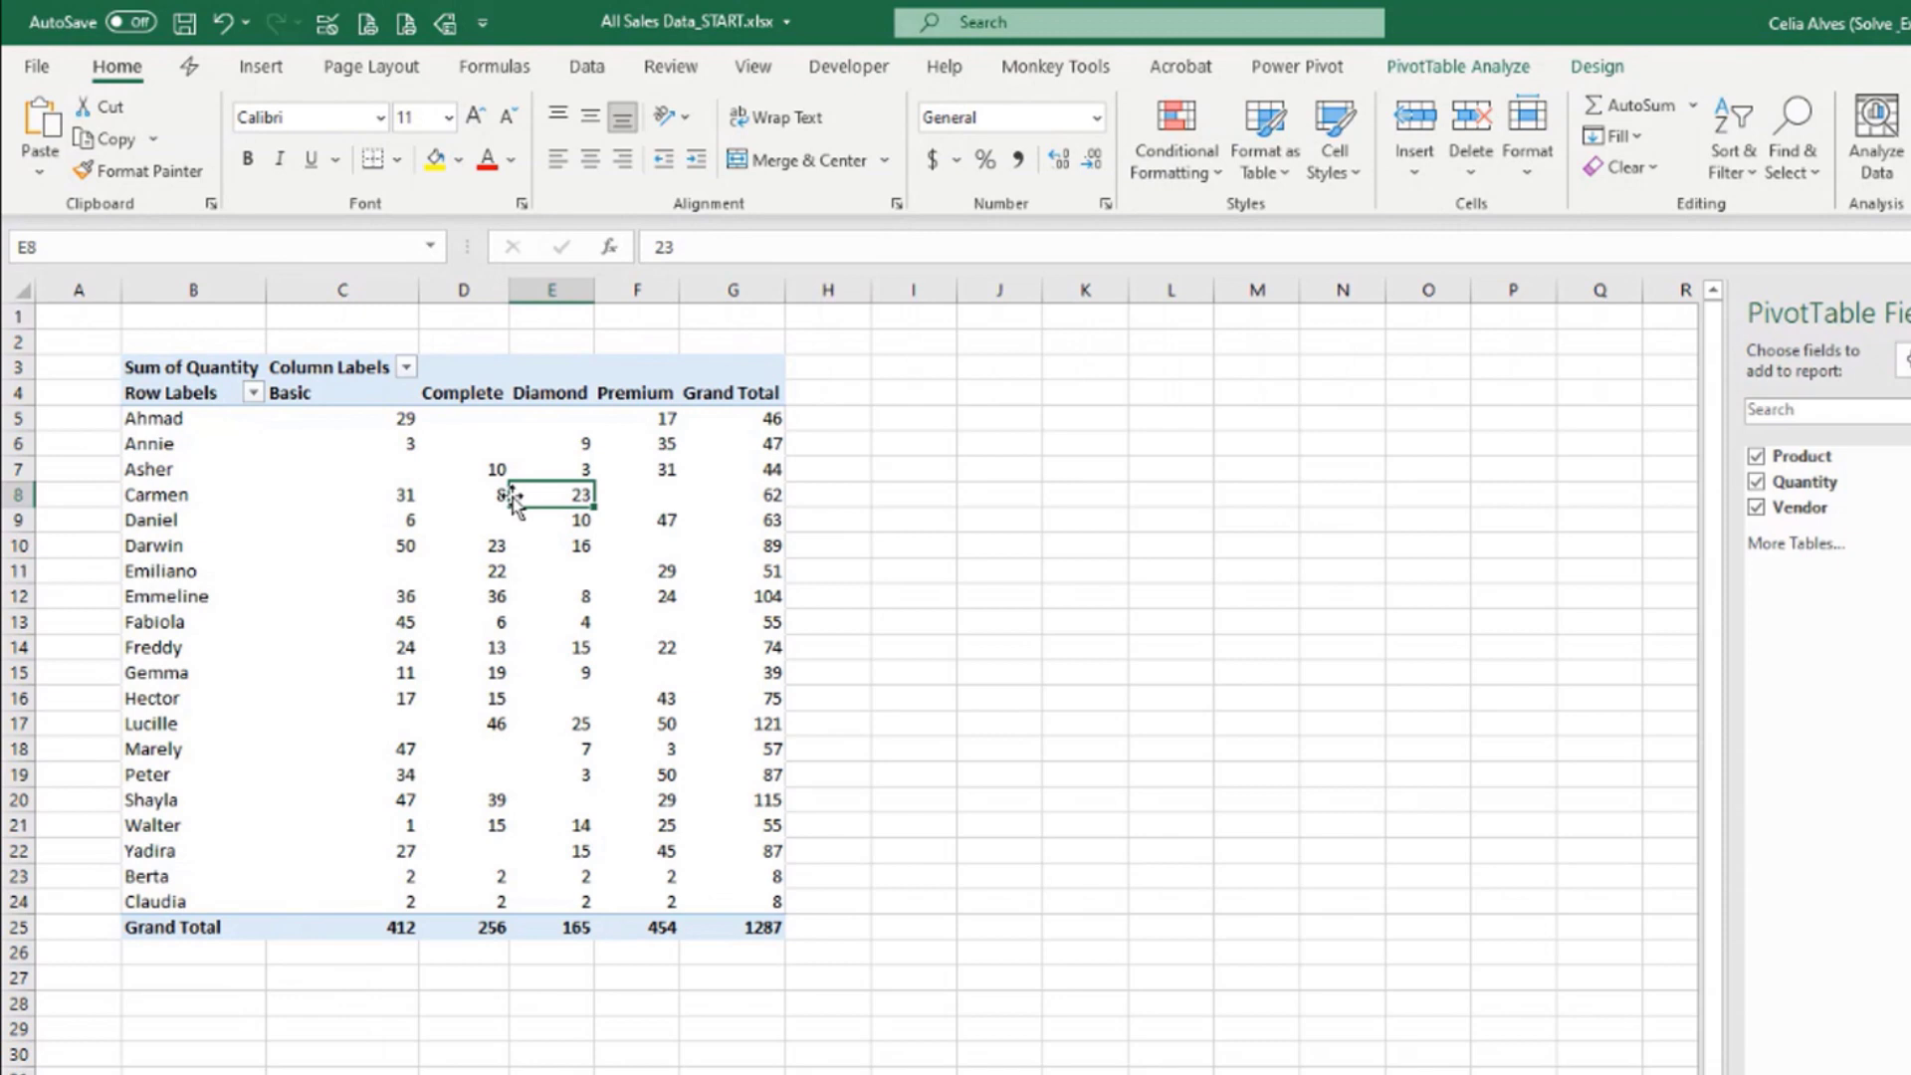